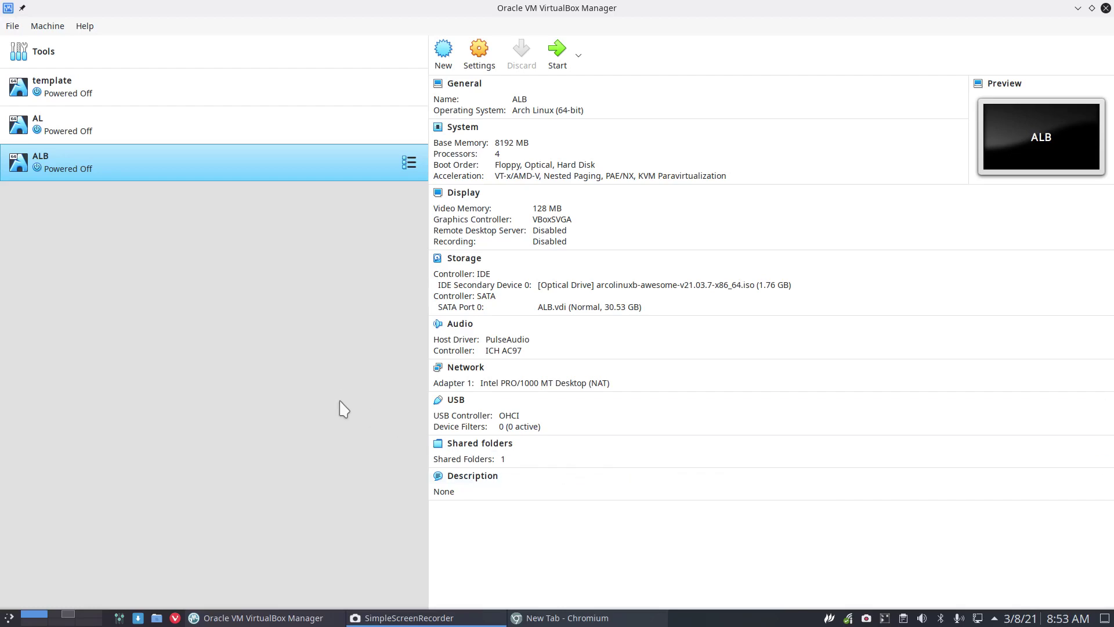
# Reposition the VirtualBox Manager window, open and close a terminal, then maximize the Manager again.
pyautogui.moveTo(673, 8); pyautogui.dragTo(935, 137)
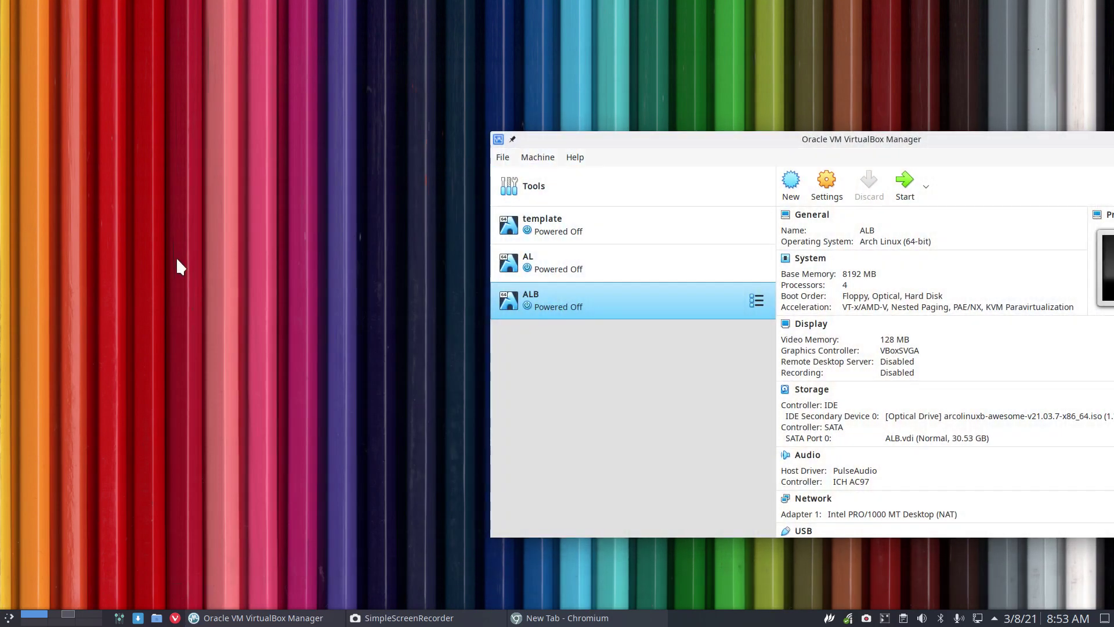
pyautogui.hotkey('ctrl', 'alt', 't')
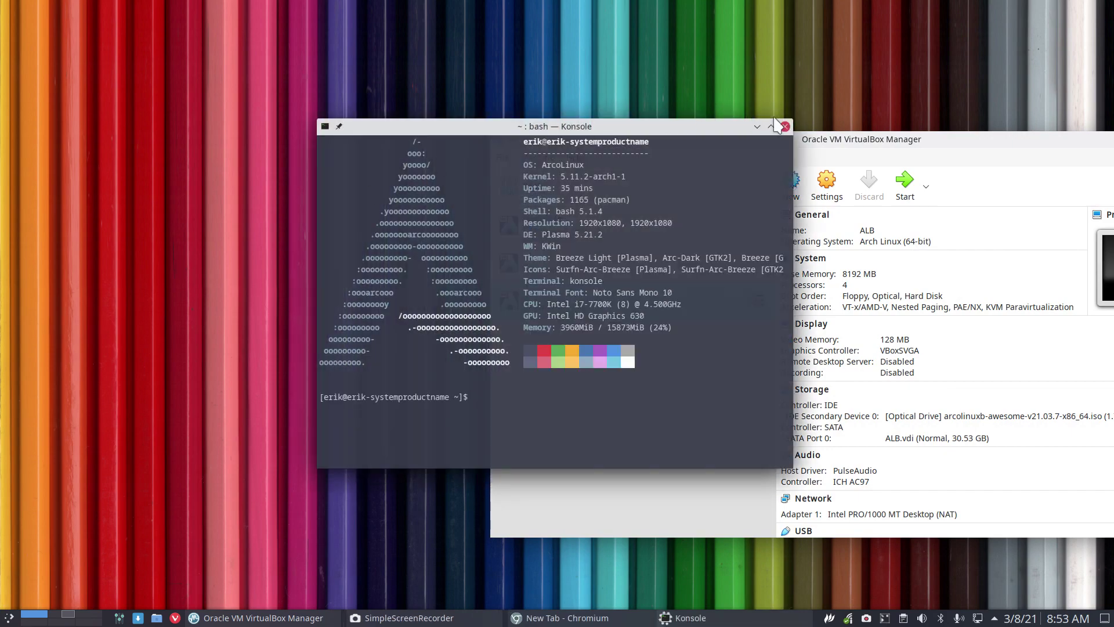
pyautogui.click(785, 126)
pyautogui.doubleClick(875, 142)
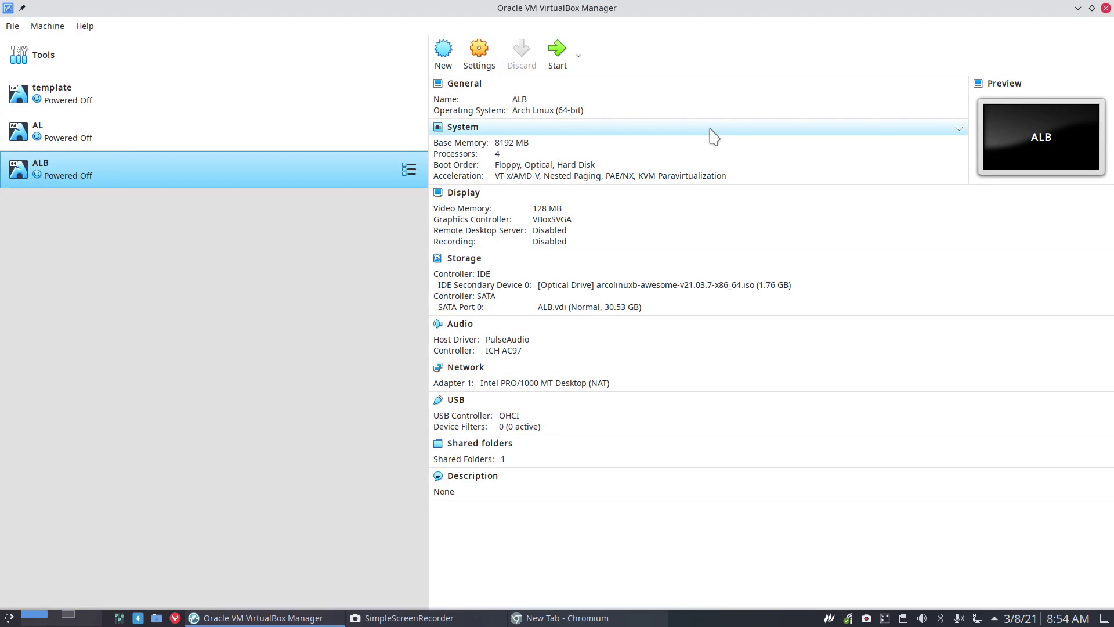
# Clone the template virtual machine under the new name 'ALD'.
pyautogui.click(194, 96)
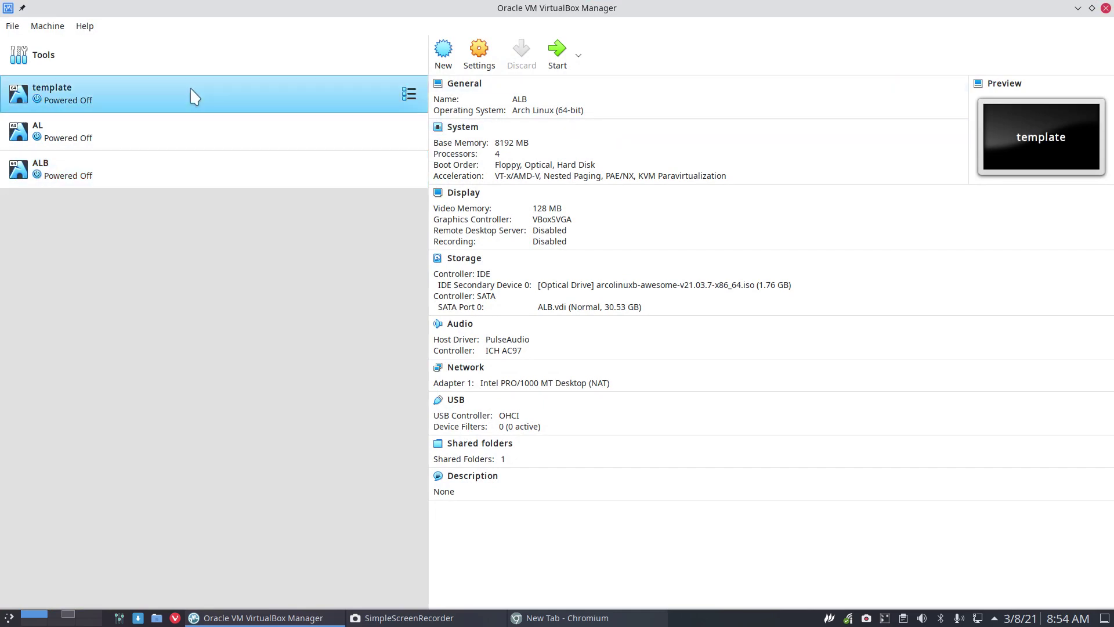
pyautogui.rightClick(194, 95)
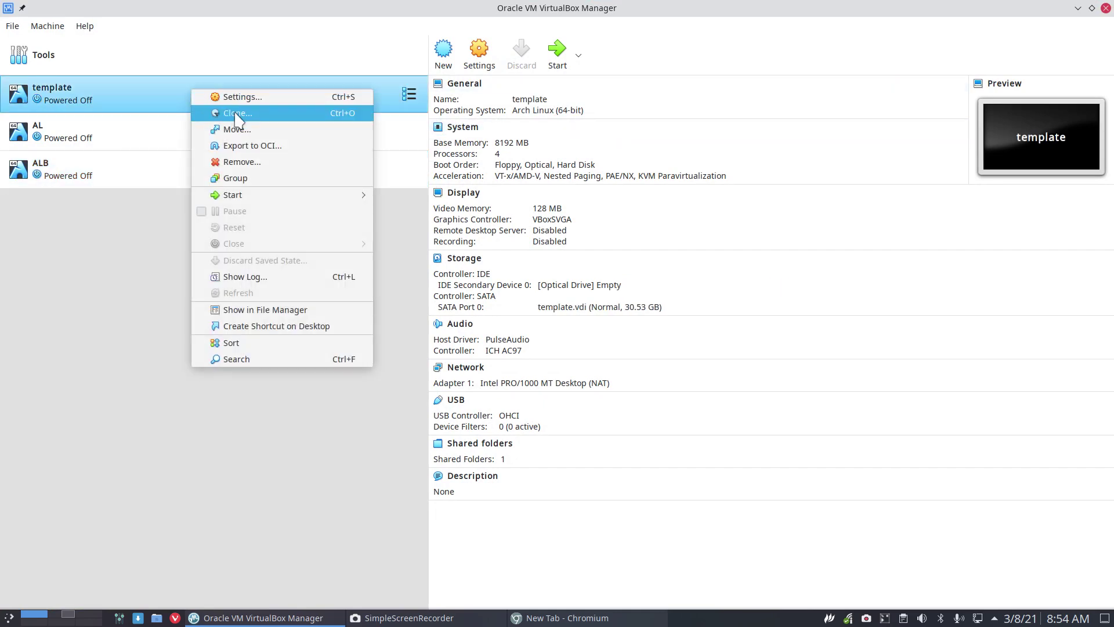
pyautogui.click(229, 112)
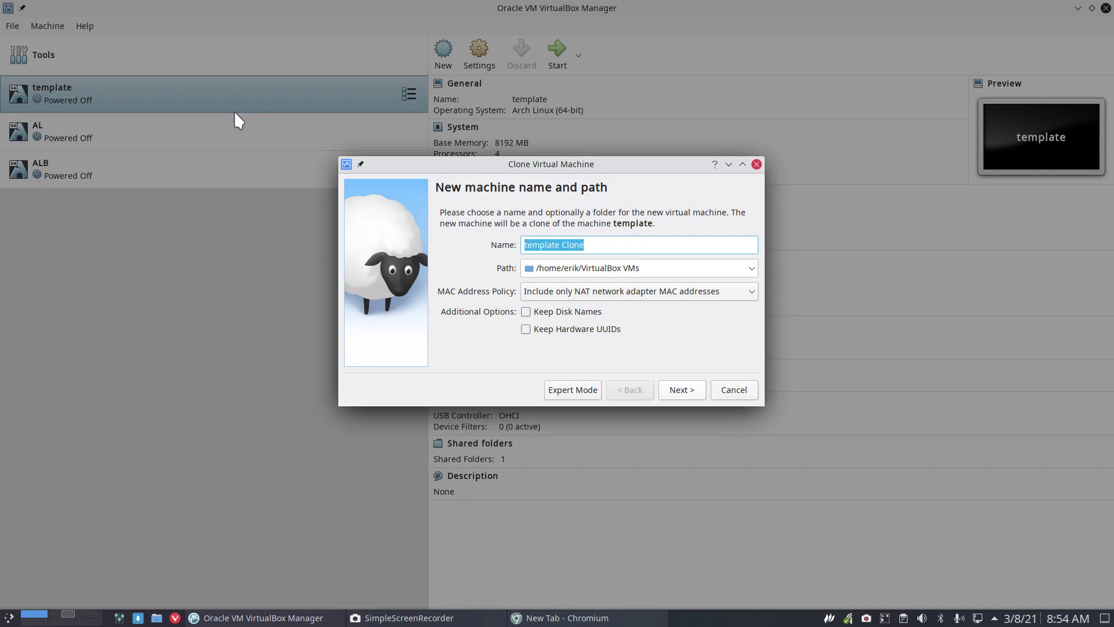
pyautogui.write('ALC')
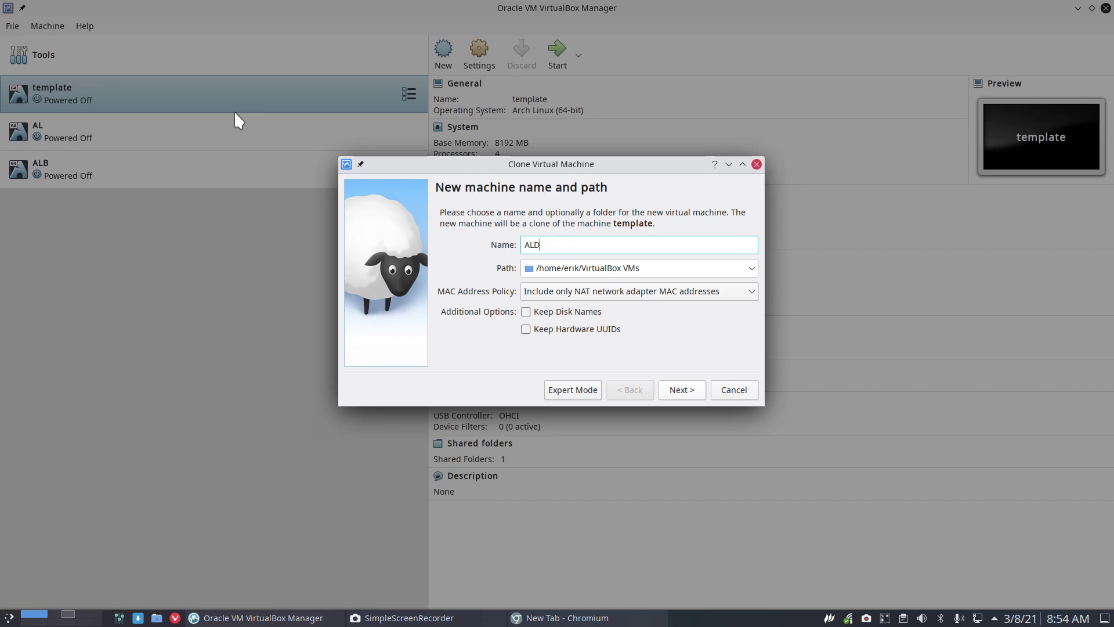
pyautogui.press('Return')
pyautogui.press('Return')
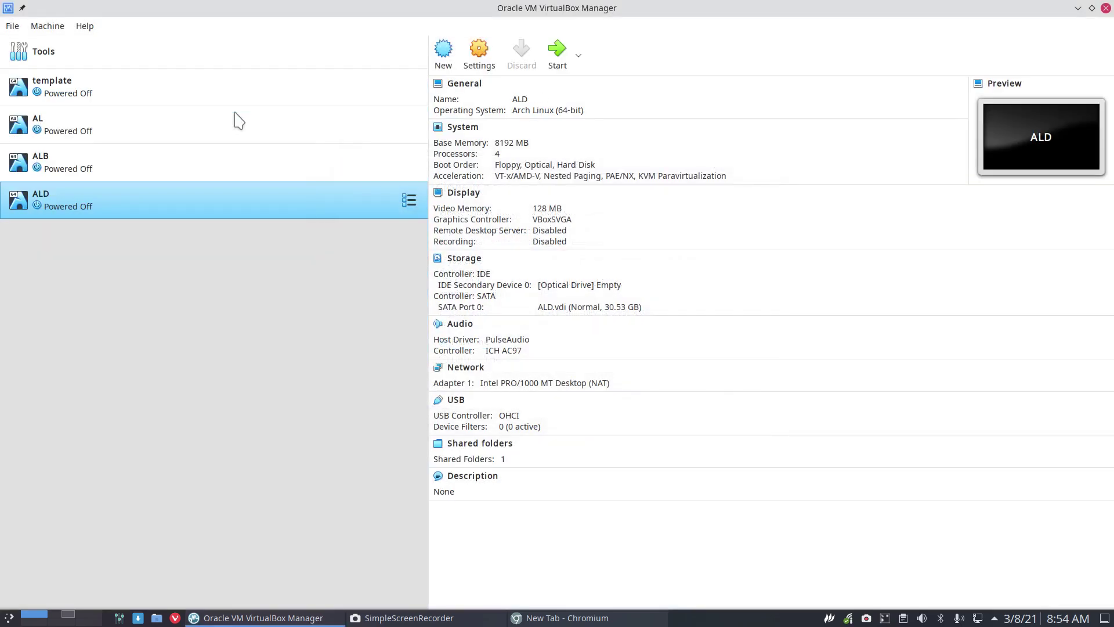
# Cancel the disk file chooser for ALD's optical drive, leaving it empty, and switch to Chromium.
pyautogui.click(571, 285)
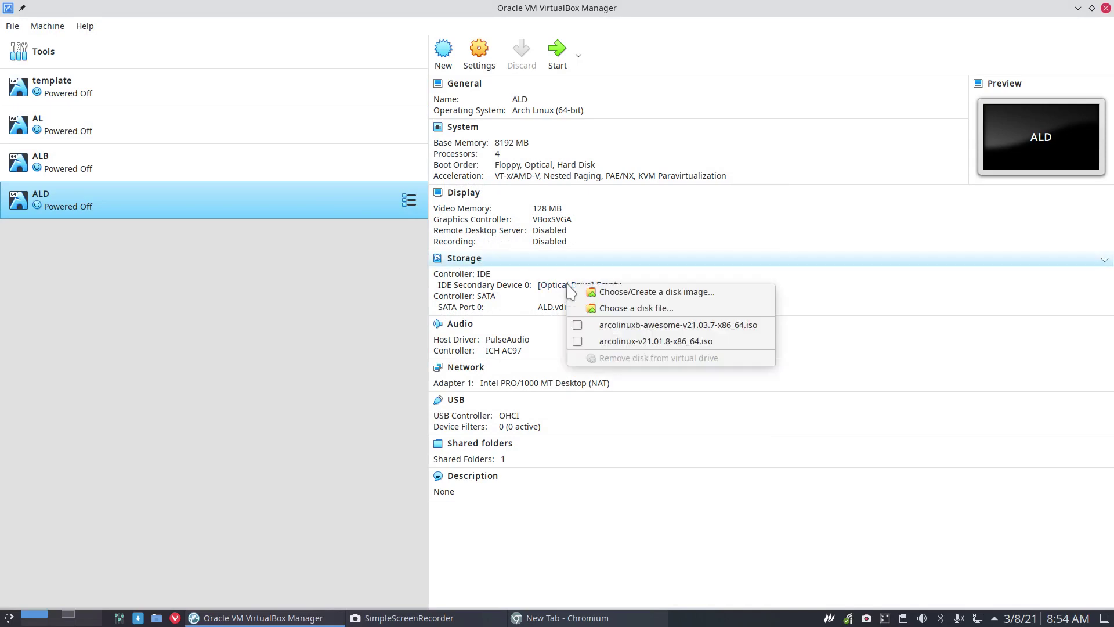
pyautogui.click(638, 313)
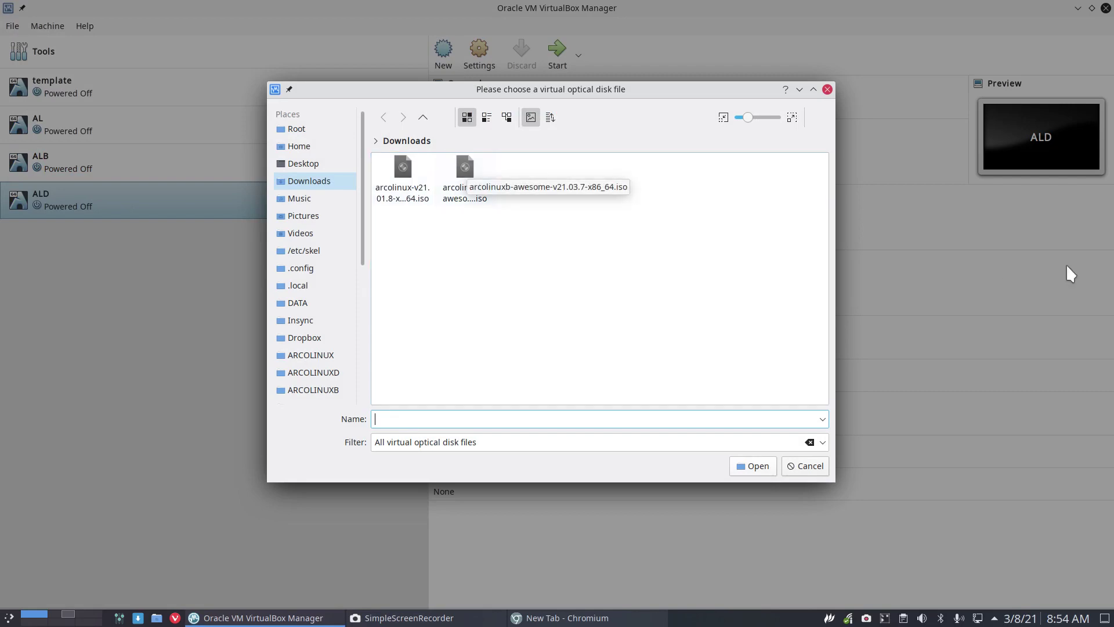
pyautogui.click(806, 466)
pyautogui.hotkey('alt', 'Tab')
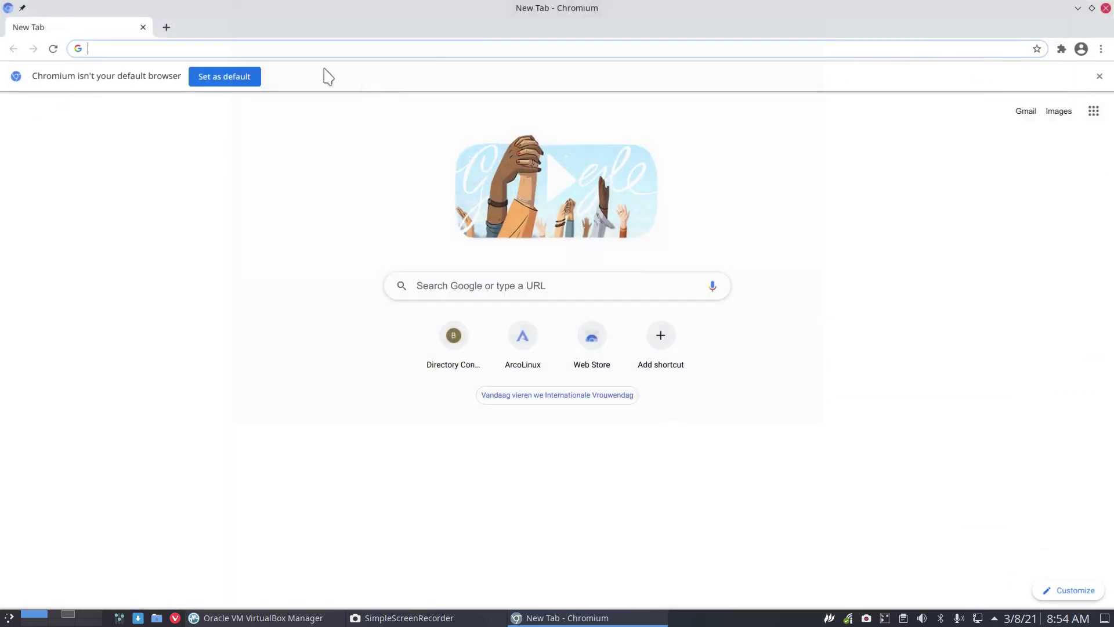
# Go to arcolinux.info Downloads and open the Belnet mirror's ArcoLinuxB ISO listing.
pyautogui.write('arcolin')
pyautogui.press('Return')
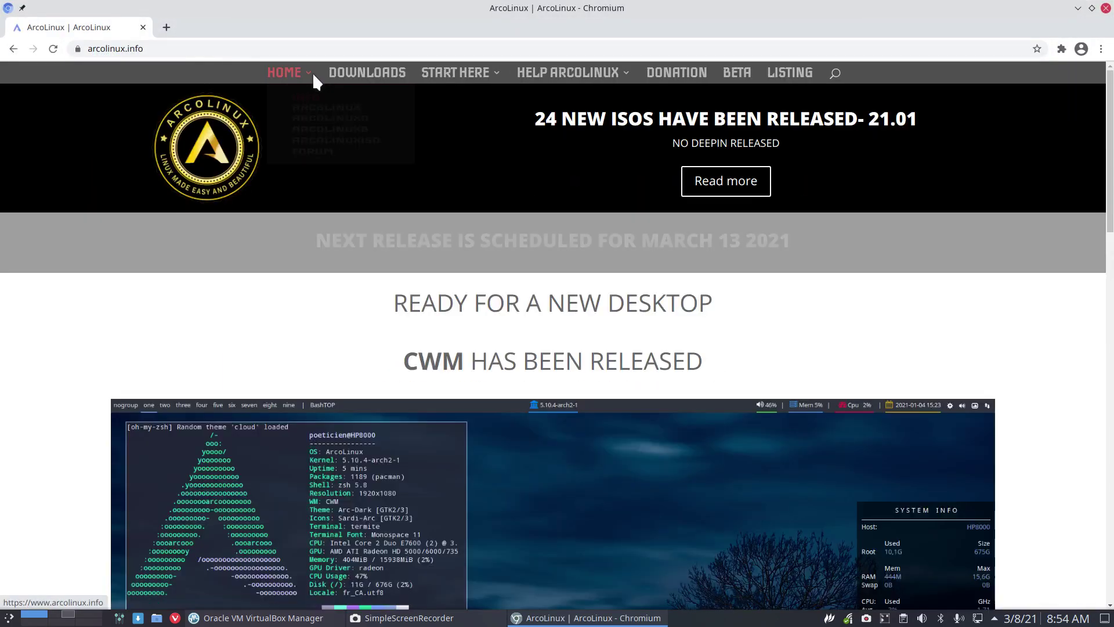
pyautogui.click(340, 72)
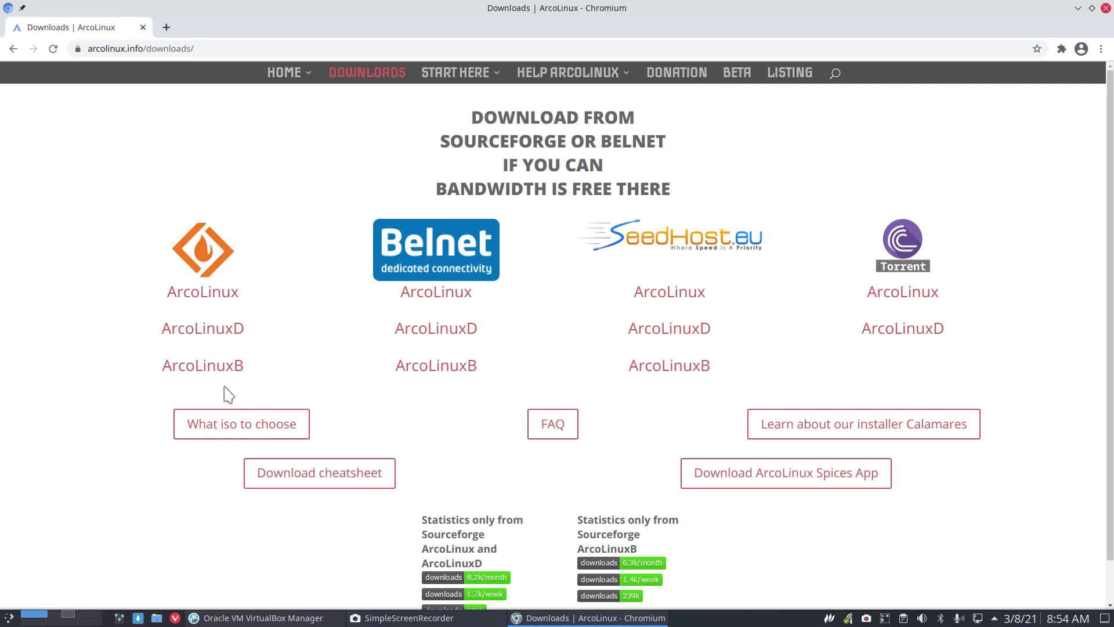
pyautogui.click(441, 370)
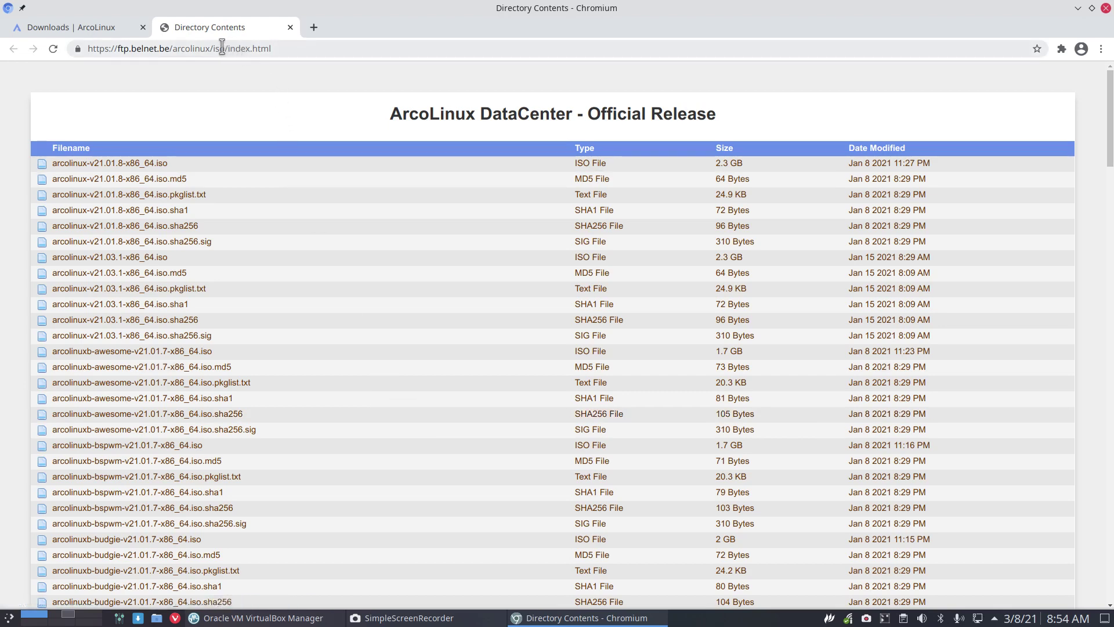
# Remove iso/index.html from the address to load the parent ArcoLinux folder listing.
pyautogui.moveTo(213, 49); pyautogui.dragTo(322, 50)
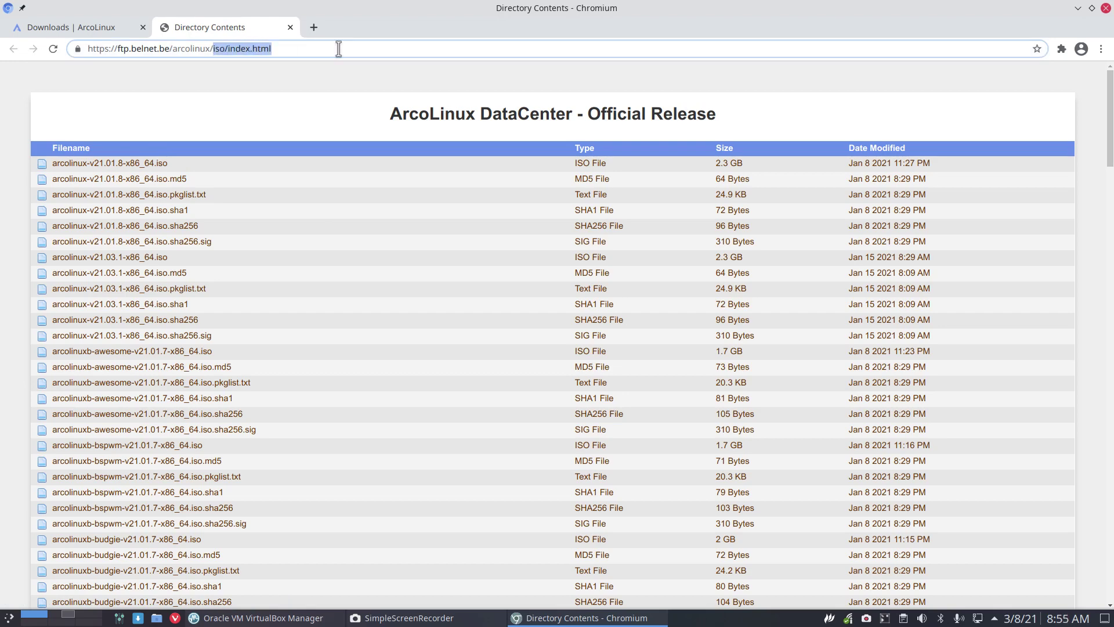
pyautogui.press('BackSpace')
pyautogui.press('Return')
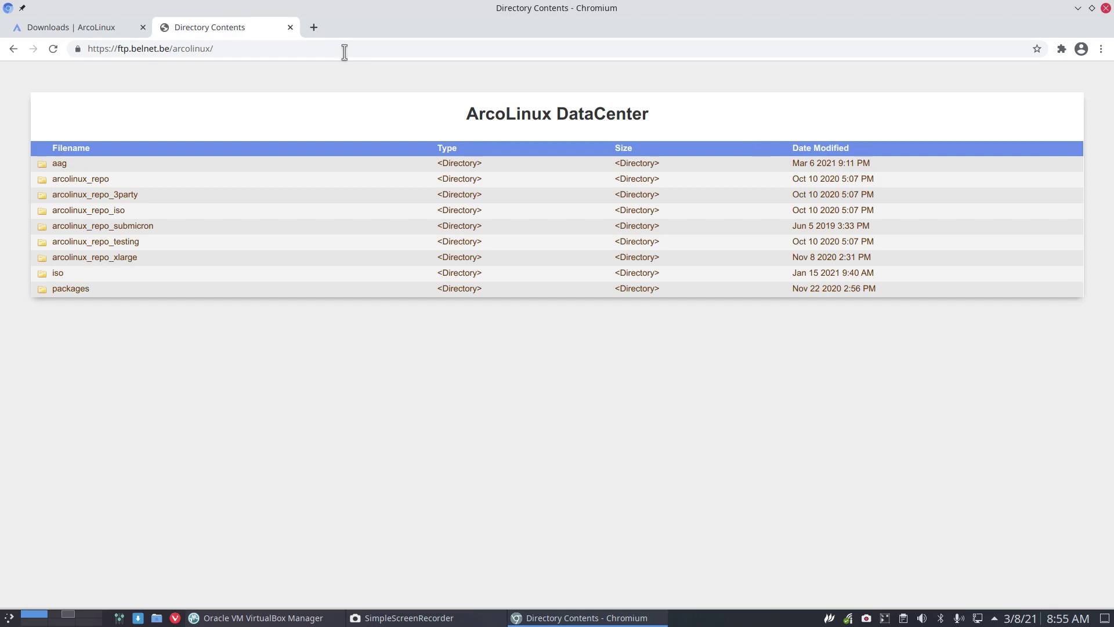
# Open the aag folder on the Belnet mirror and download arcolinuxd-v21.03.8-x86_64.iso.
pyautogui.click(1066, 619)
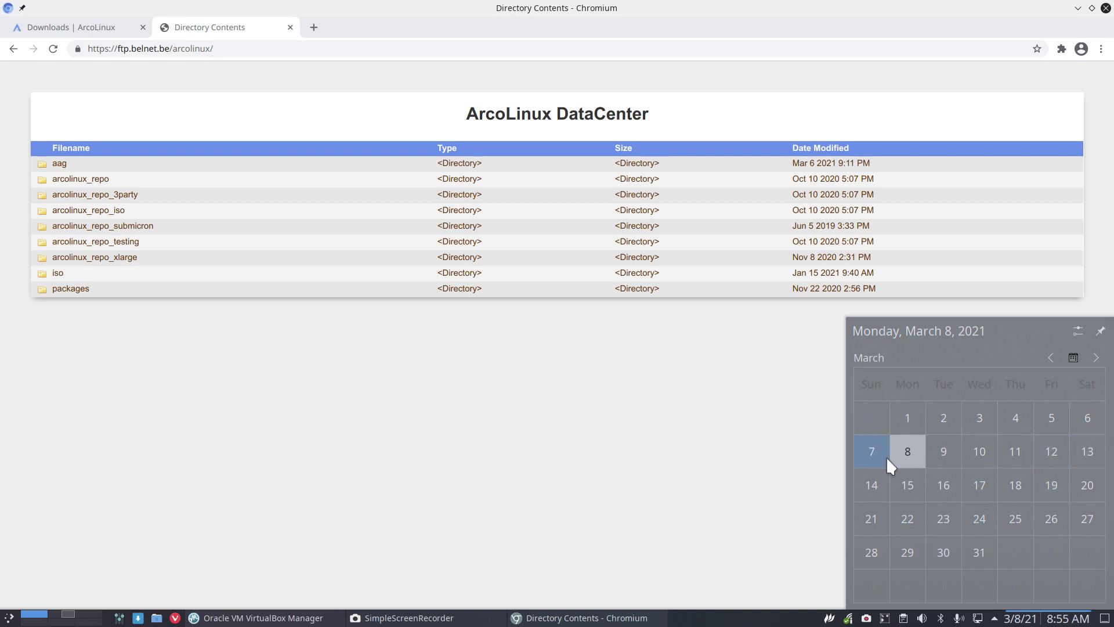
pyautogui.click(60, 163)
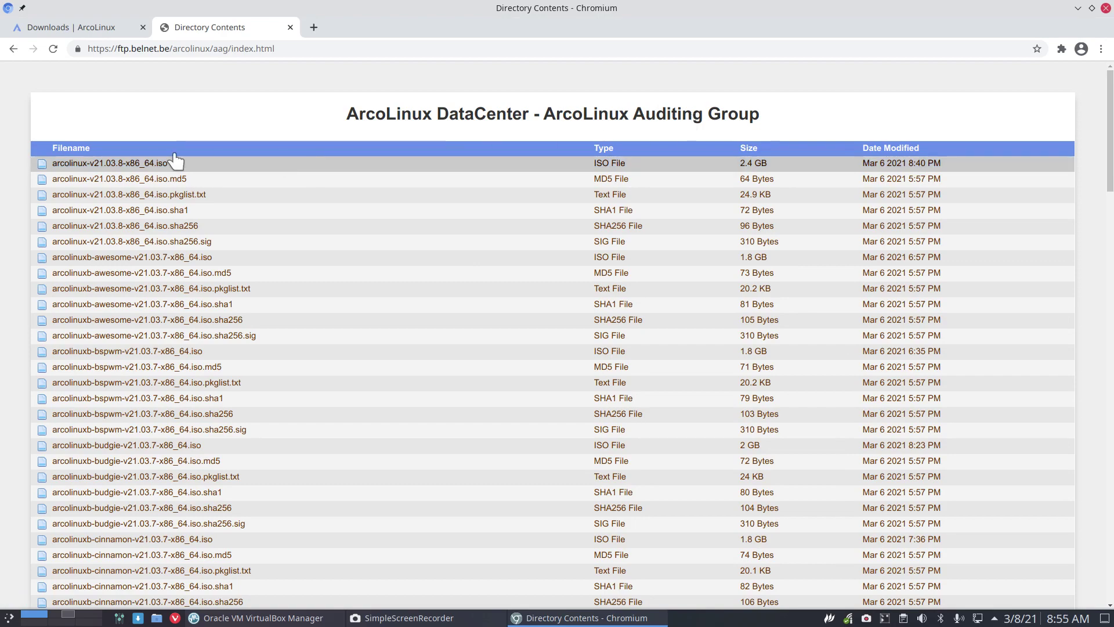
pyautogui.scroll(-15, 113, 255)
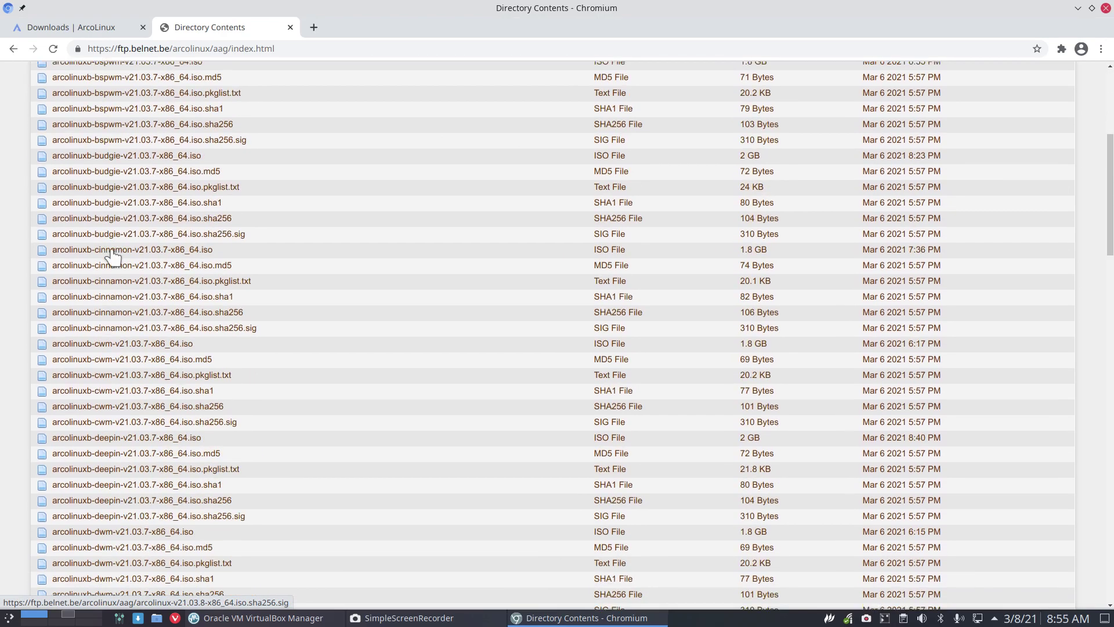
pyautogui.scroll(-10, 113, 255)
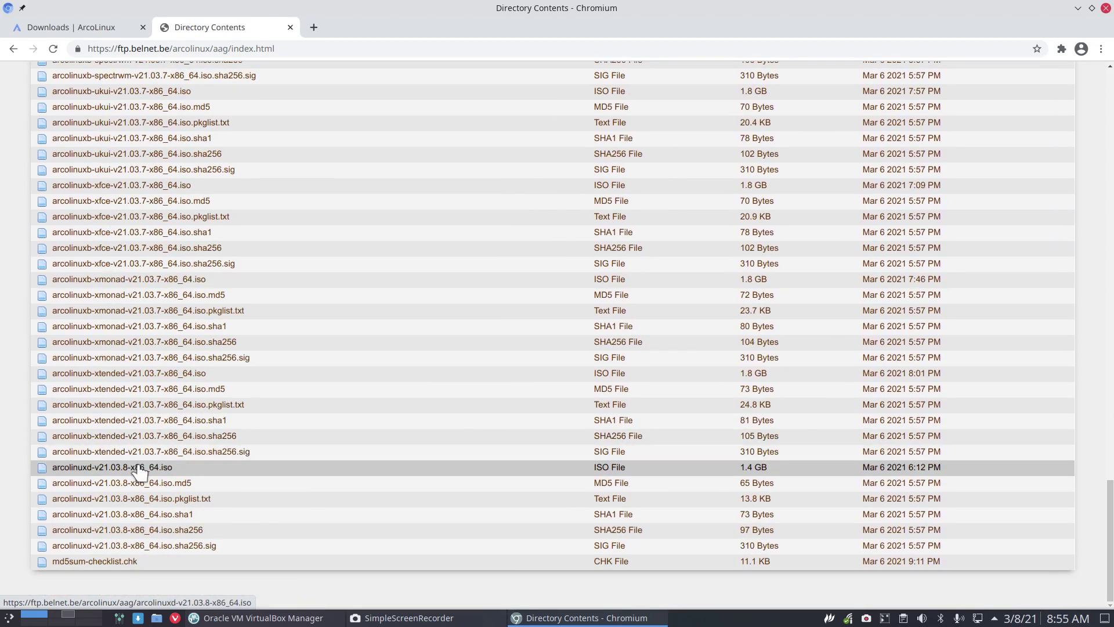
pyautogui.click(219, 467)
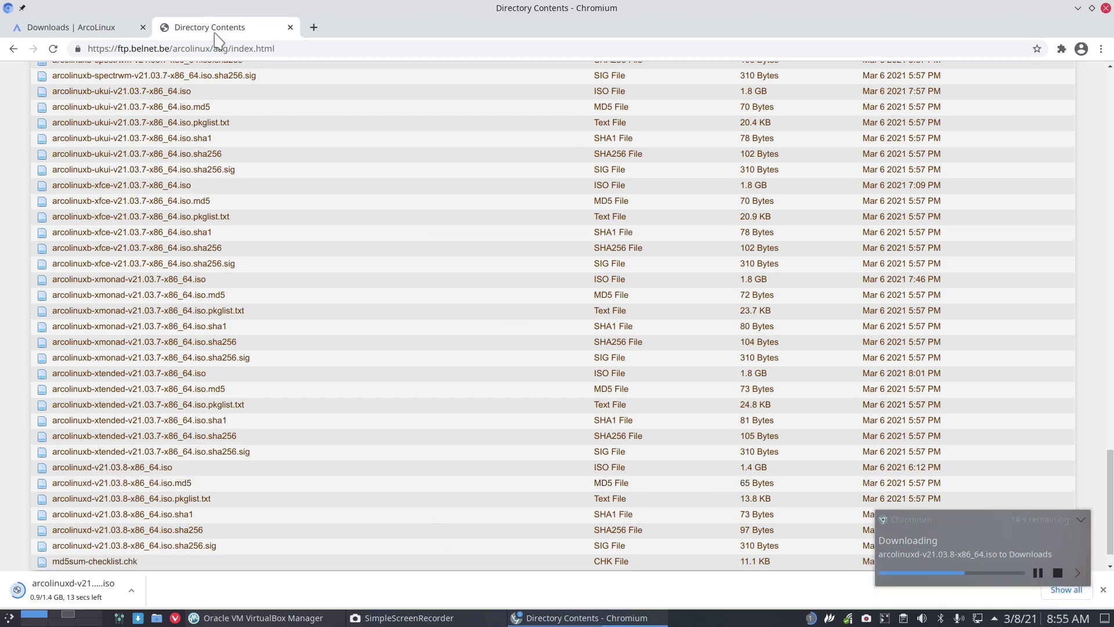
# Open the Belnet /arcolinux/ root listing in a new tab, then return to VirtualBox Manager.
pyautogui.click(104, 33)
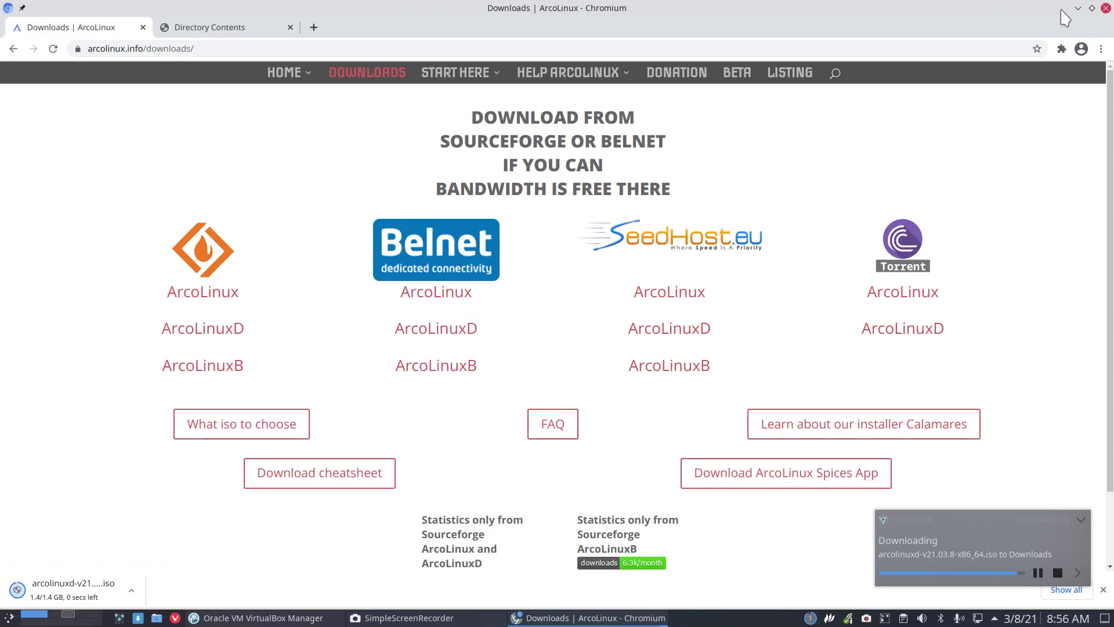
pyautogui.click(450, 366)
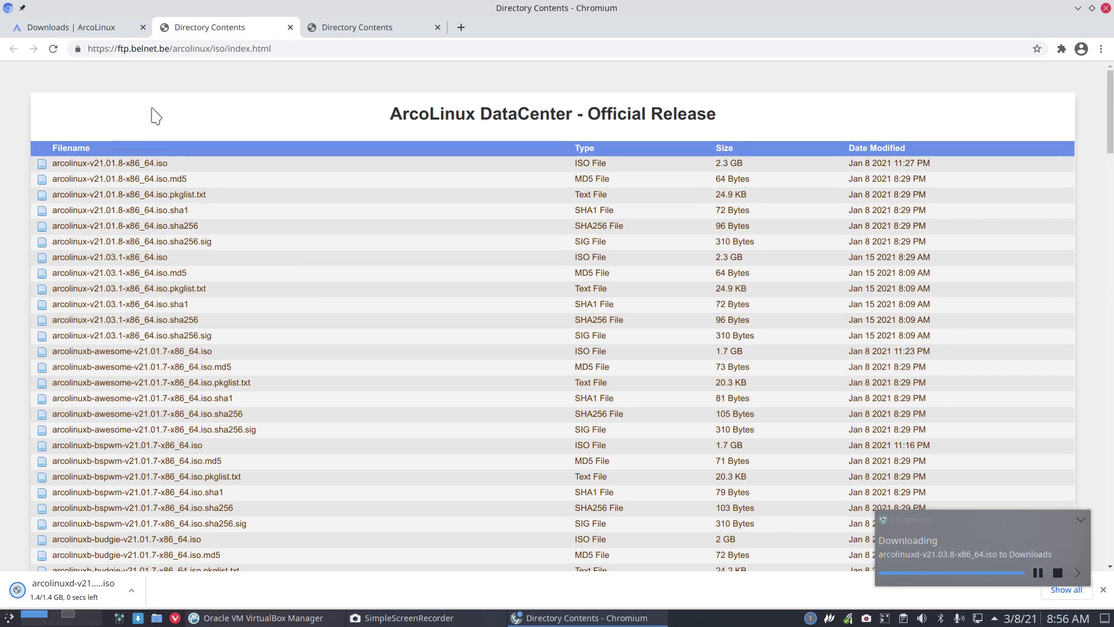
pyautogui.moveTo(224, 48); pyautogui.dragTo(329, 51)
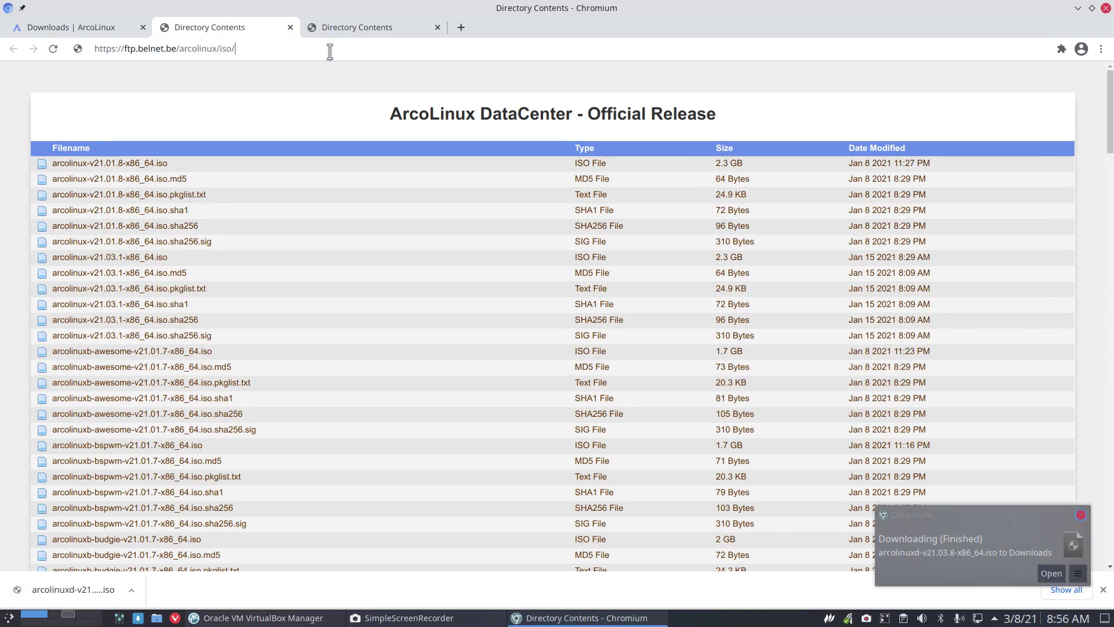
pyautogui.press('BackSpace')
pyautogui.press('BackSpace')
pyautogui.press('BackSpace')
pyautogui.press('Return')
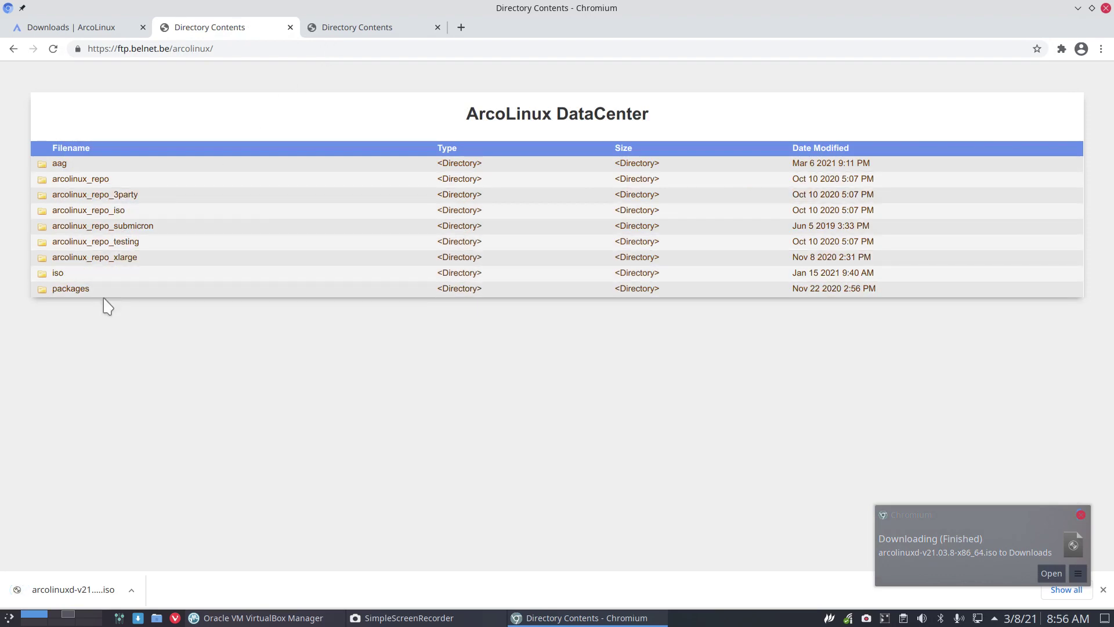
pyautogui.hotkey('alt', 'Tab')
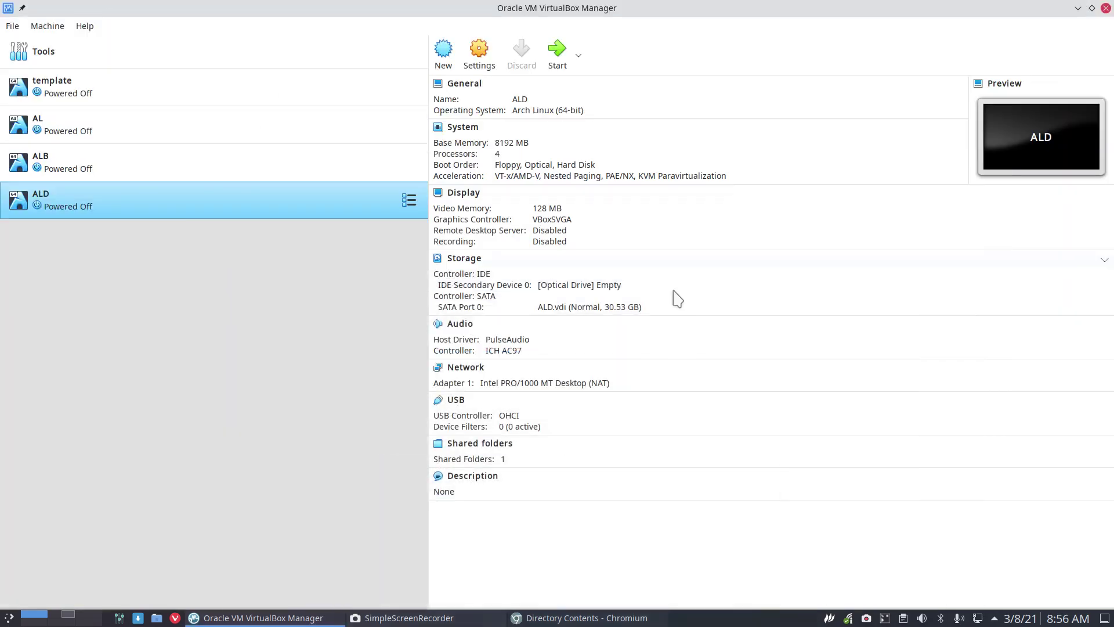
# Insert arcolinuxd-v21.03.8-x86_64.iso into ALD's optical drive and start the machine.
pyautogui.click(589, 285)
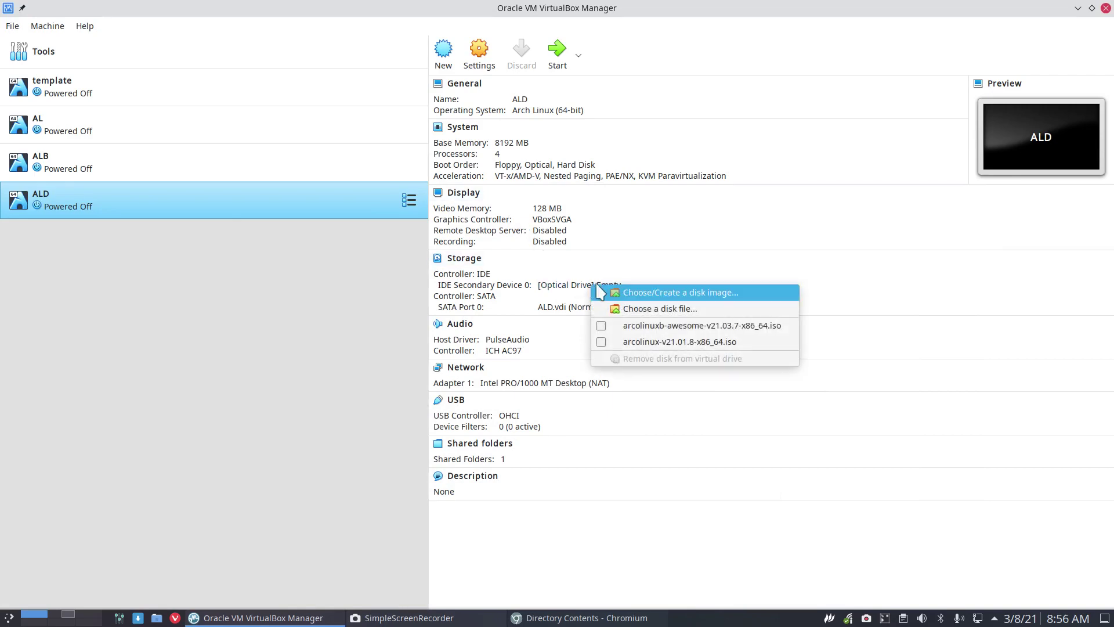
pyautogui.click(684, 309)
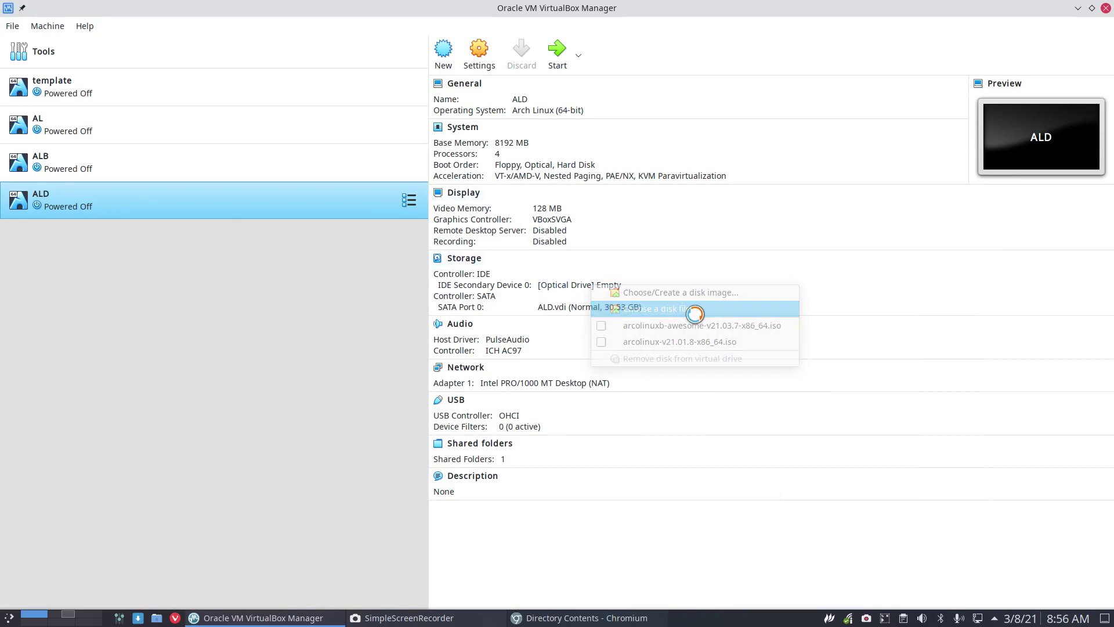
pyautogui.click(527, 174)
pyautogui.click(758, 468)
pyautogui.click(557, 51)
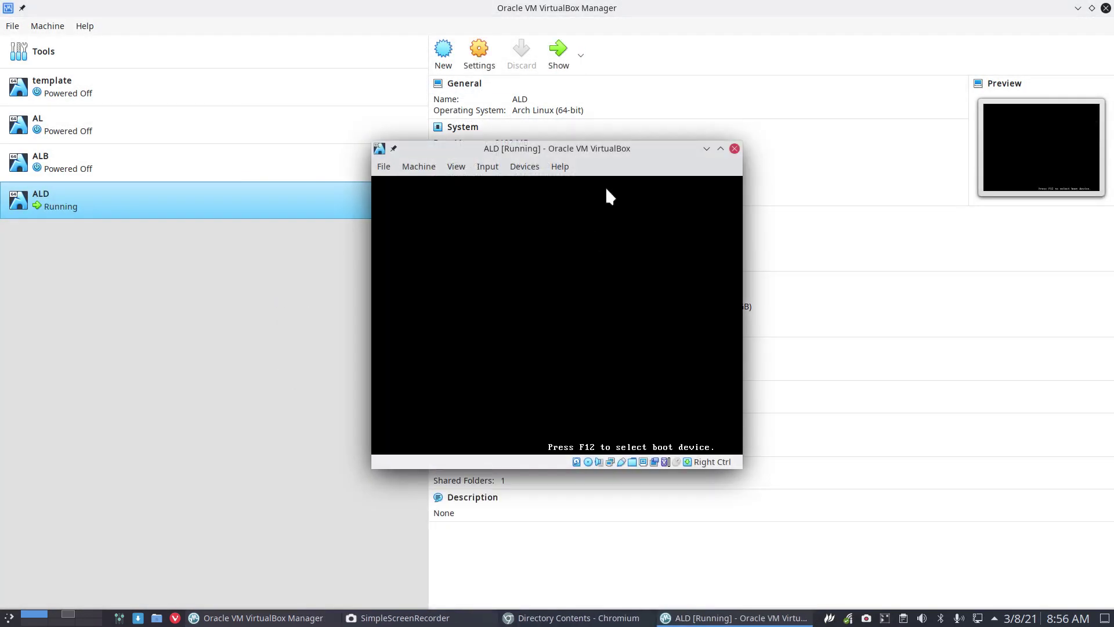
# Maximize the ALD window and boot the safe graphics entry from the ArcoLinuxD boot menu.
pyautogui.doubleClick(612, 152)
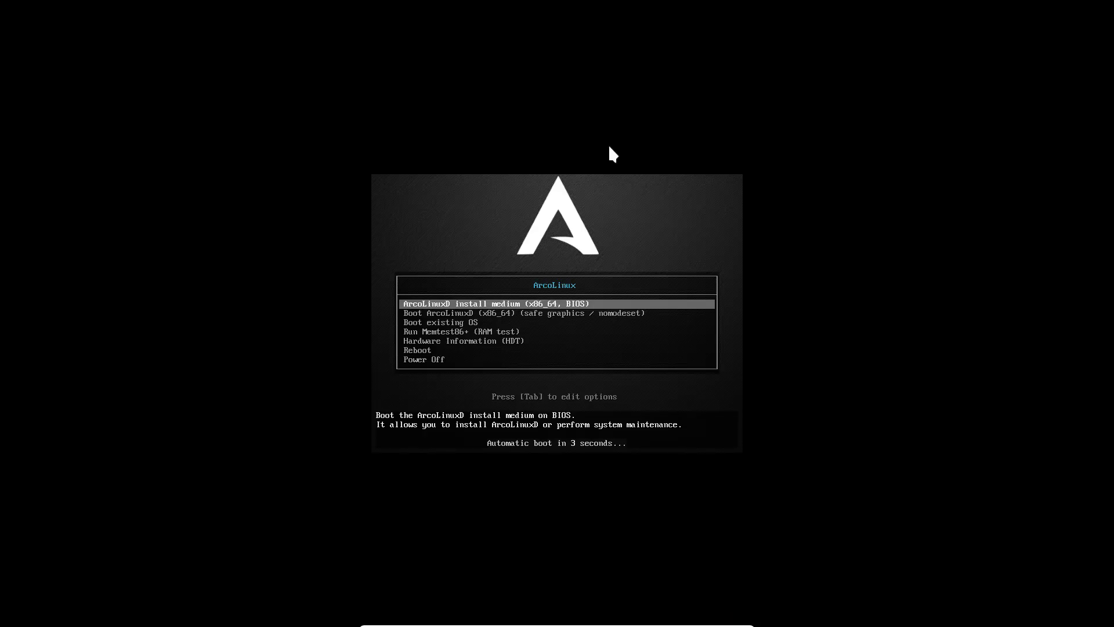
pyautogui.press('Down')
pyautogui.press('Up')
pyautogui.press('Down')
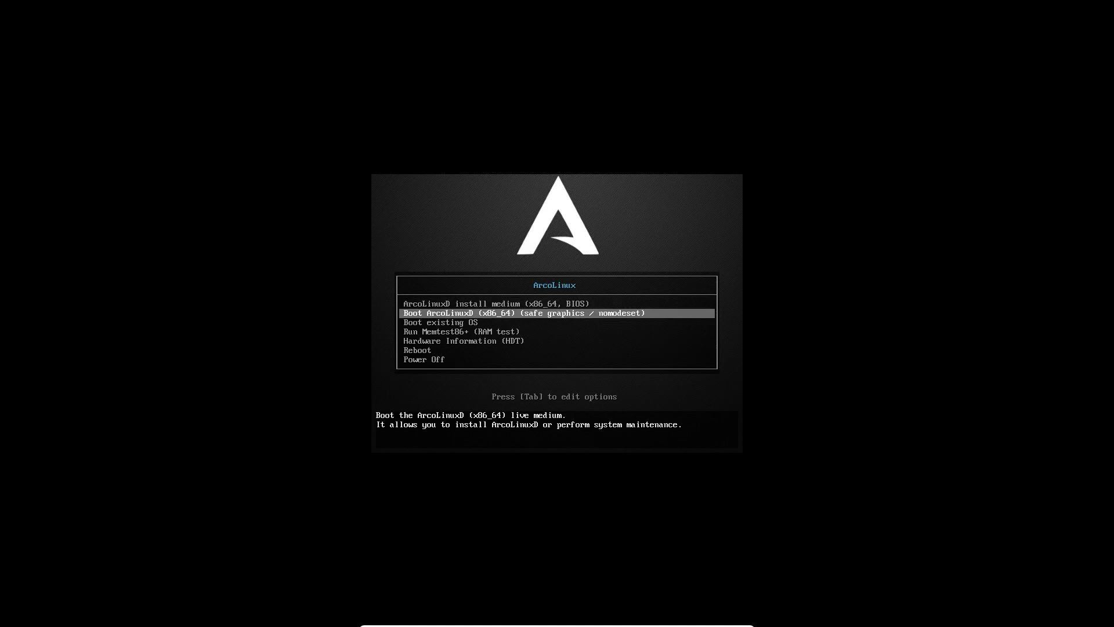
pyautogui.press('Up')
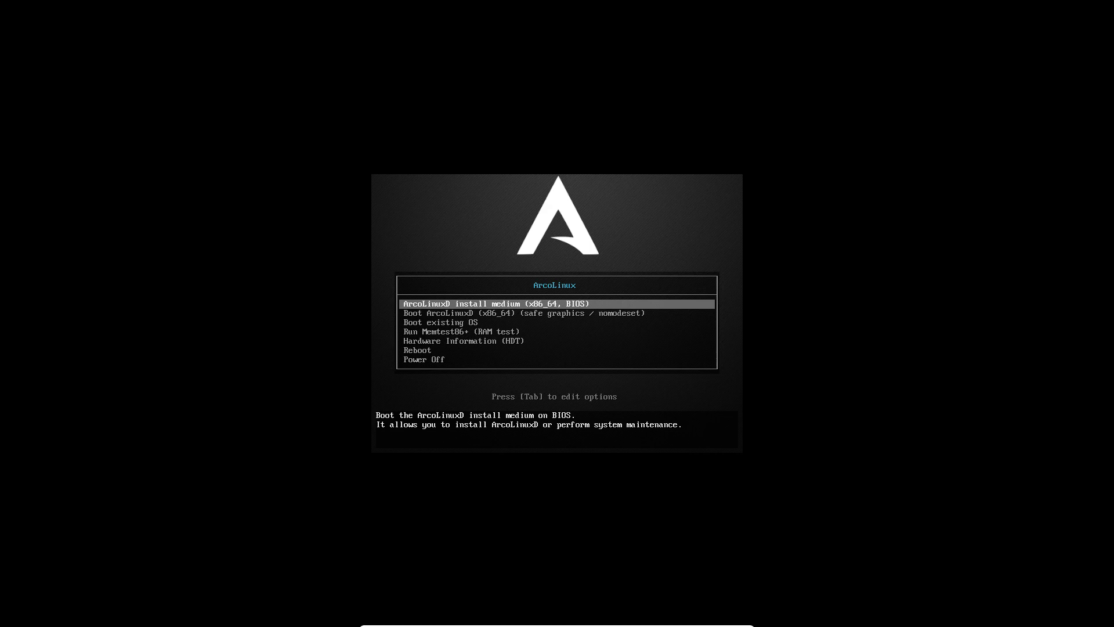
pyautogui.press('Down')
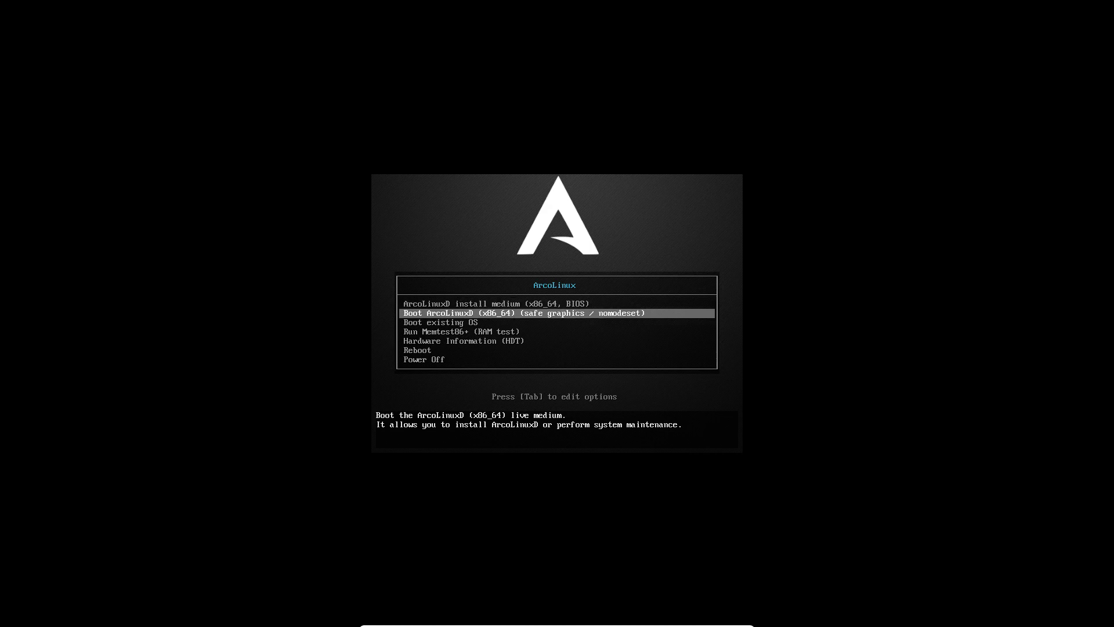
pyautogui.press('Up')
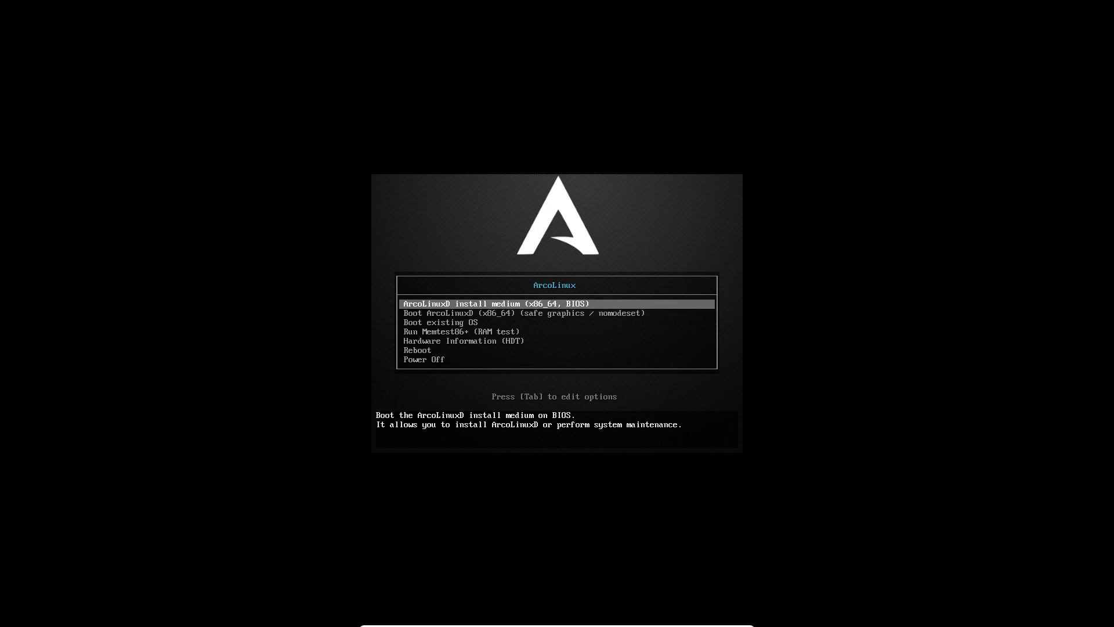
pyautogui.press('Down')
pyautogui.press('Return')
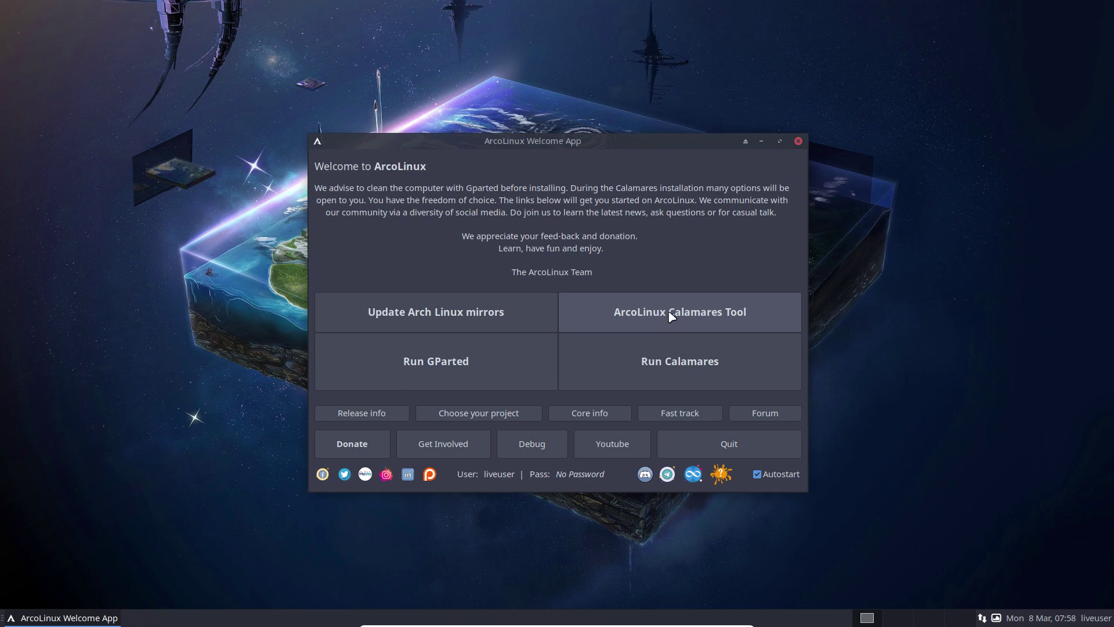
# Launch the ArcoLinux Calamares Tool and reposition its window over the Welcome App.
pyautogui.click(675, 312)
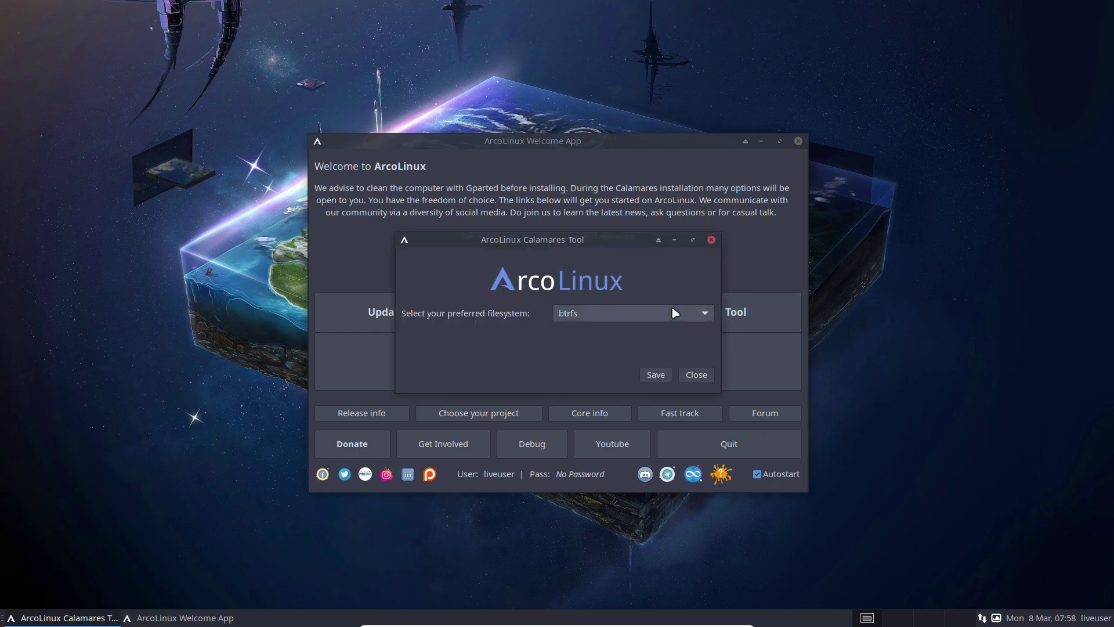
pyautogui.moveTo(559, 240); pyautogui.dragTo(640, 100)
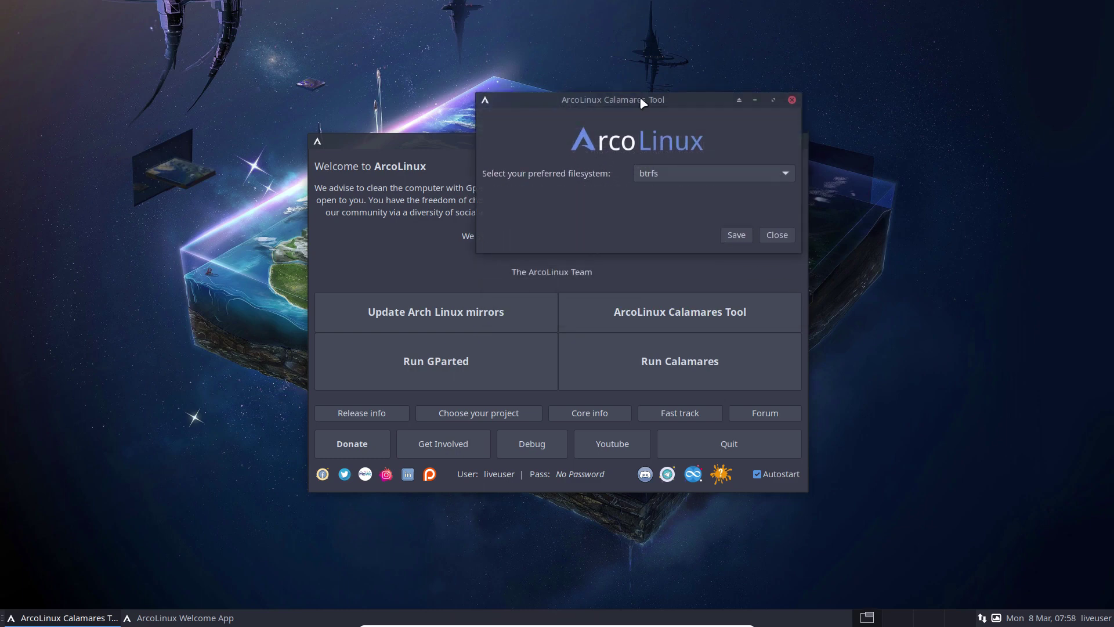
pyautogui.moveTo(642, 102); pyautogui.dragTo(619, 156)
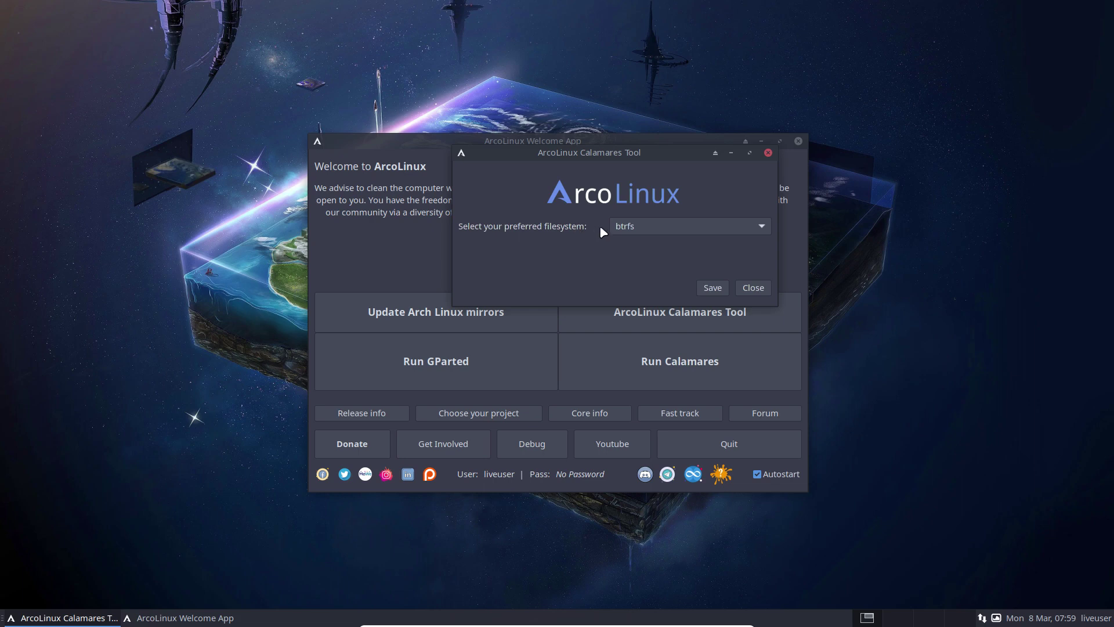
# Drop down the preferred-filesystem list showing btrfs, xfs, jfs, reiser and ext4.
pyautogui.click(630, 227)
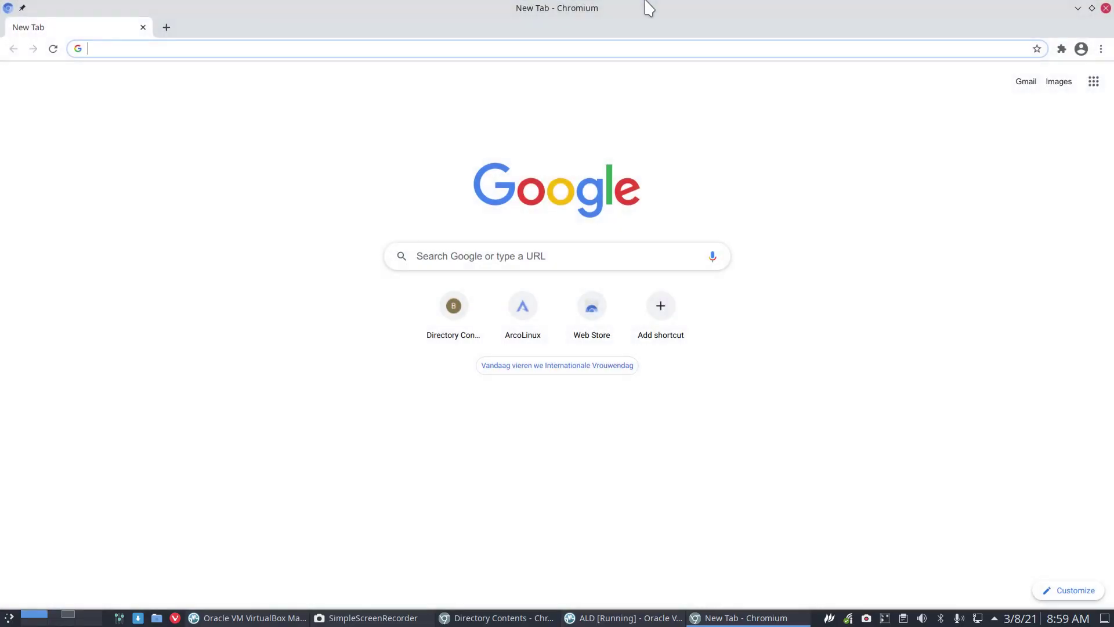
# Search Google for 'arch wiki xfs' and open the XFS ArchWiki article.
pyautogui.write('arch wiki xfs')
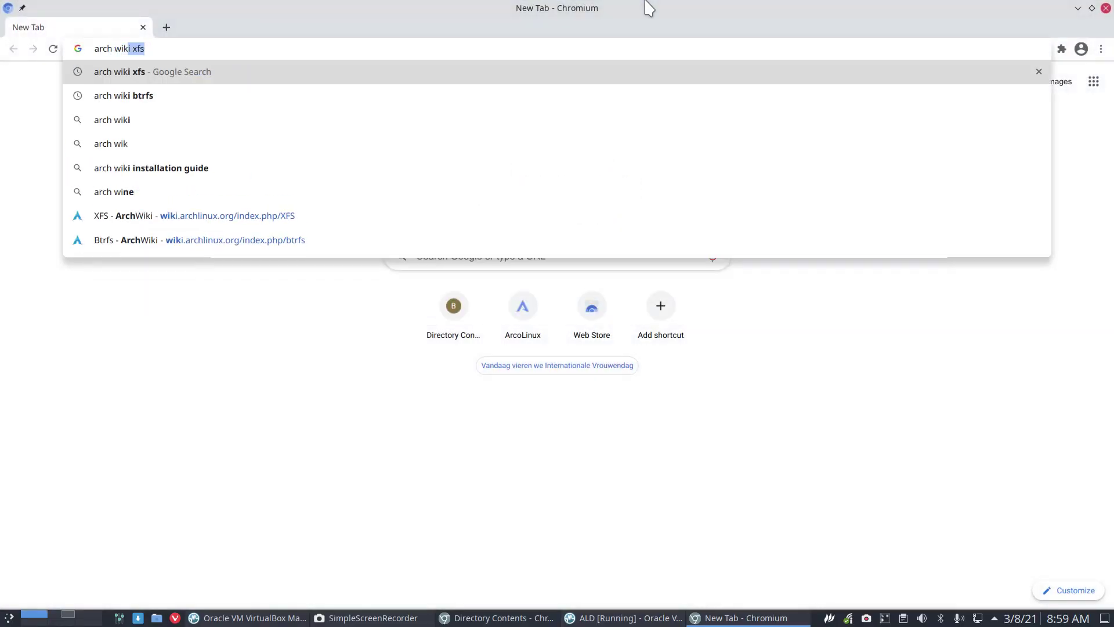
pyautogui.press('Return')
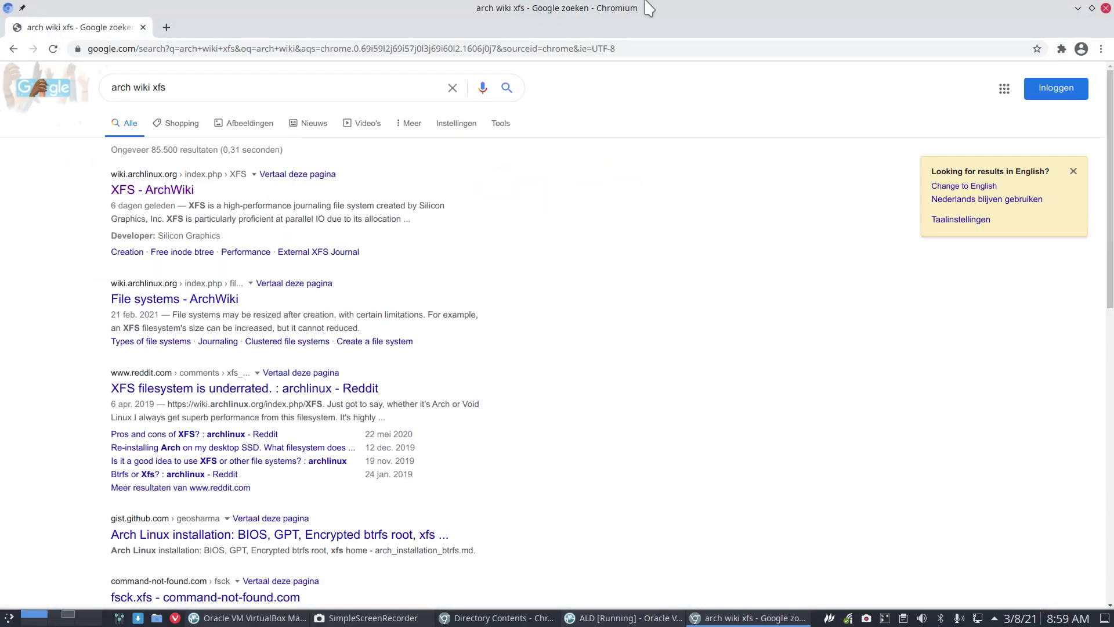
pyautogui.click(161, 187)
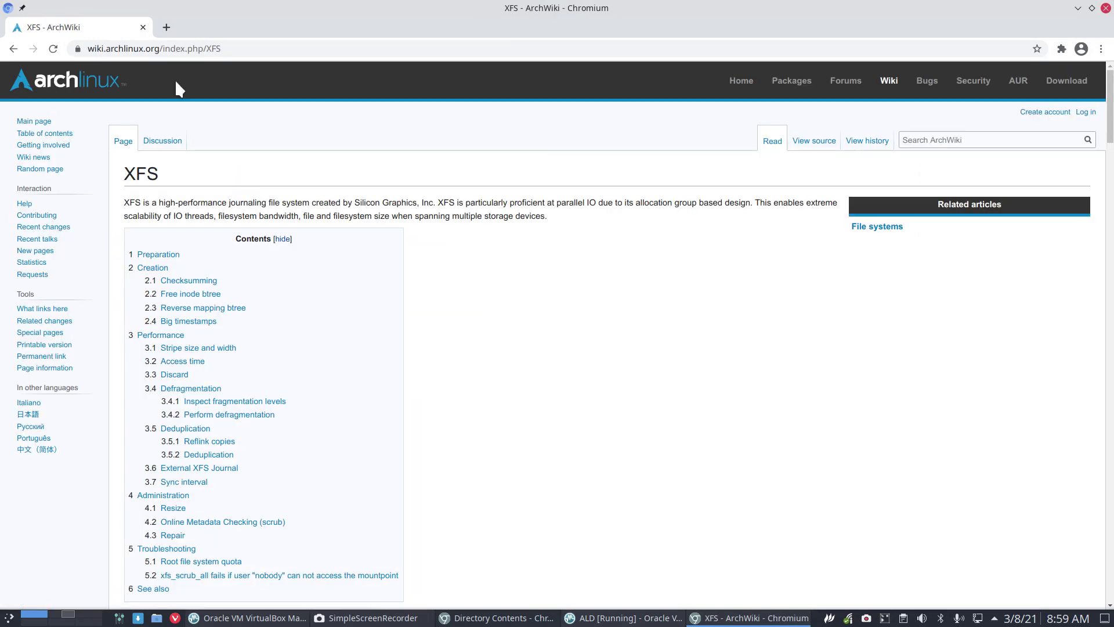
# In a new tab, search Google for 'arch wiki btrfs'.
pyautogui.click(166, 27)
pyautogui.write('ar')
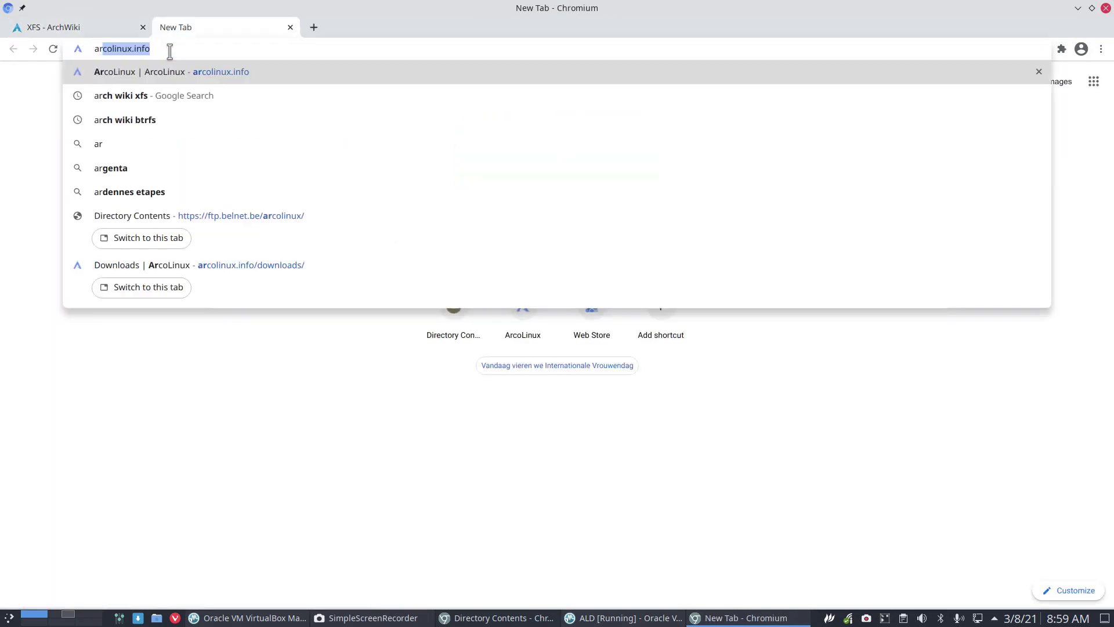
pyautogui.write('ch wiki btrfs')
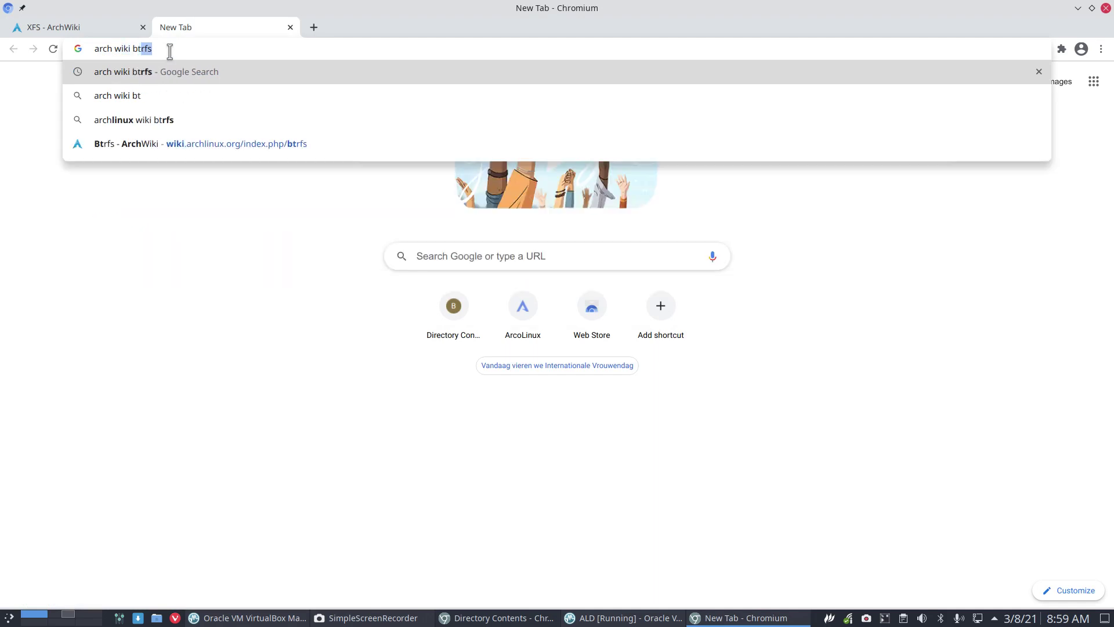
pyautogui.press('Return')
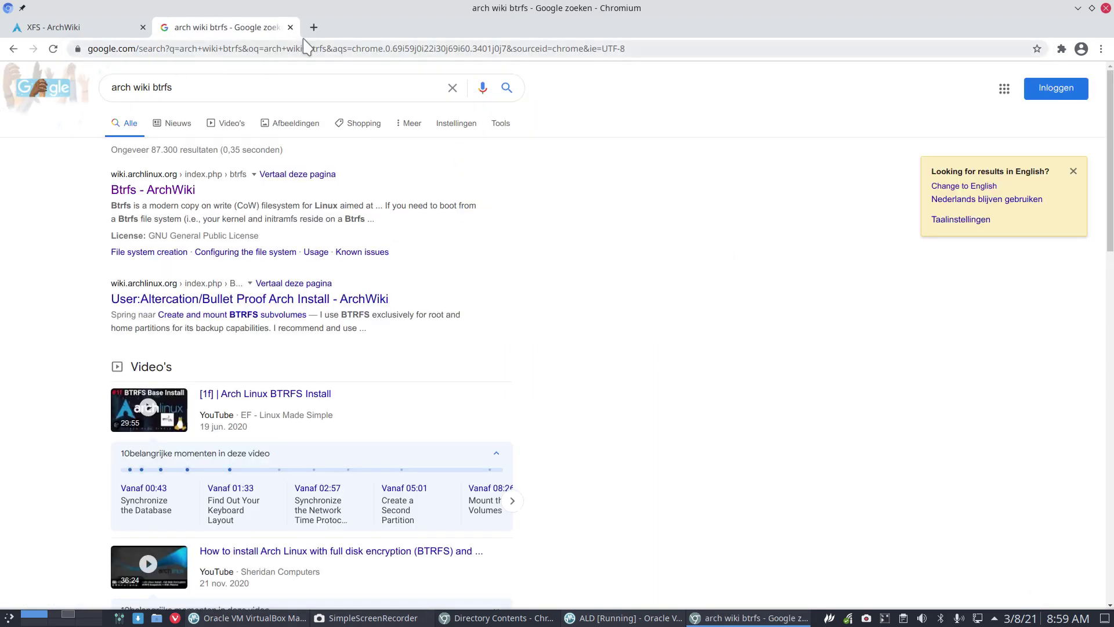
# In another tab, search 'arch wiki reiser', then start a fresh blank tab.
pyautogui.click(314, 27)
pyautogui.click(194, 49)
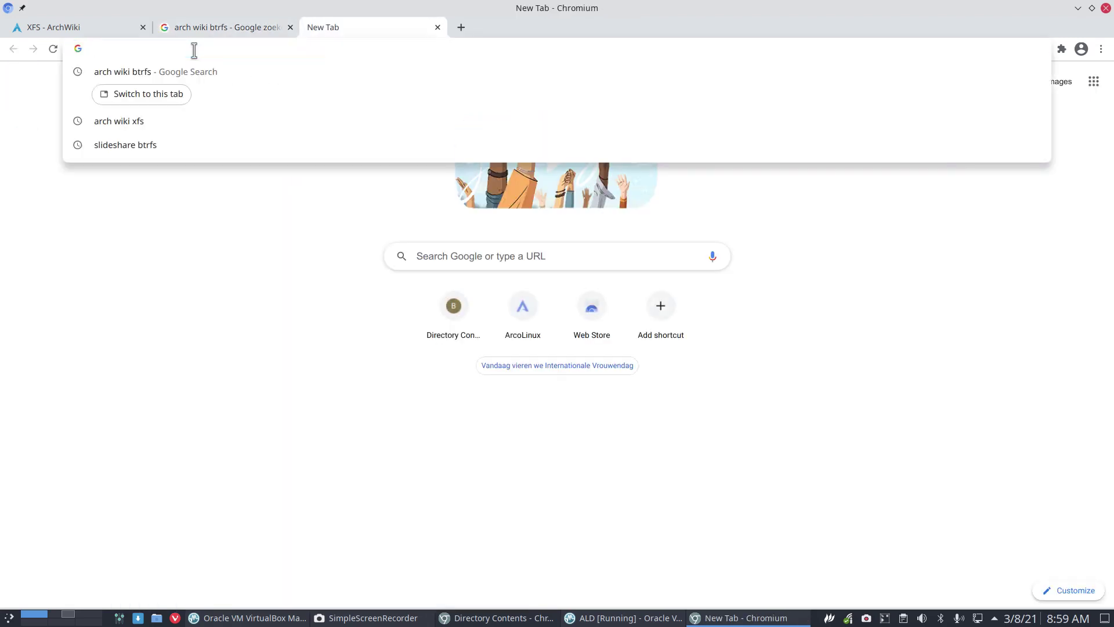
pyautogui.write('arch wiki btrfs')
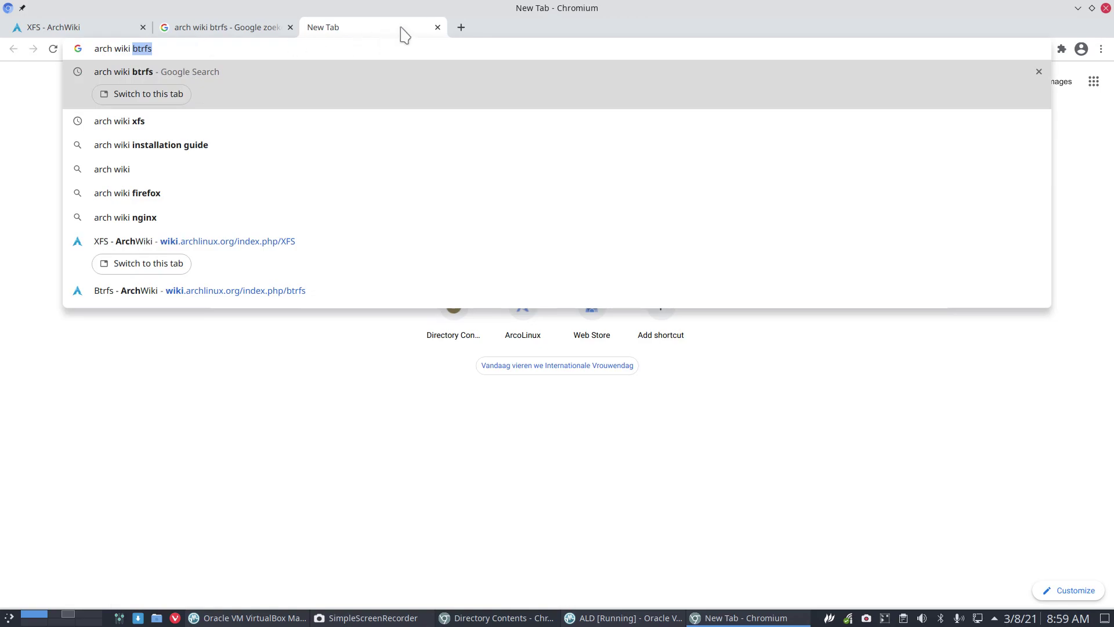
pyautogui.moveTo(463, 20); pyautogui.dragTo(401, 69)
pyautogui.write('re')
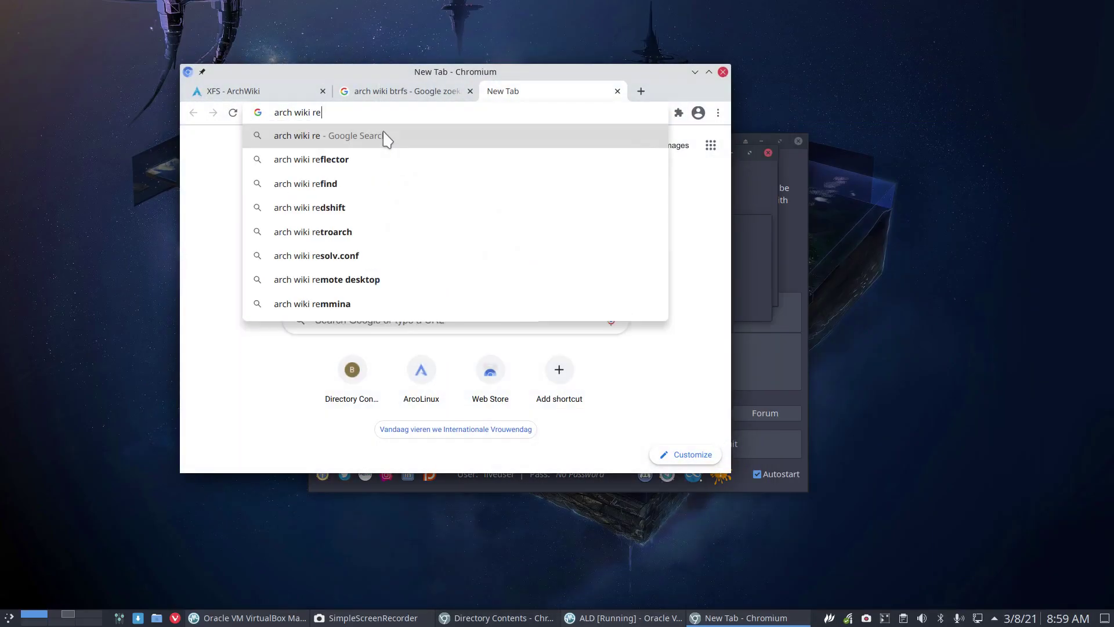
pyautogui.write('iser')
pyautogui.press('Return')
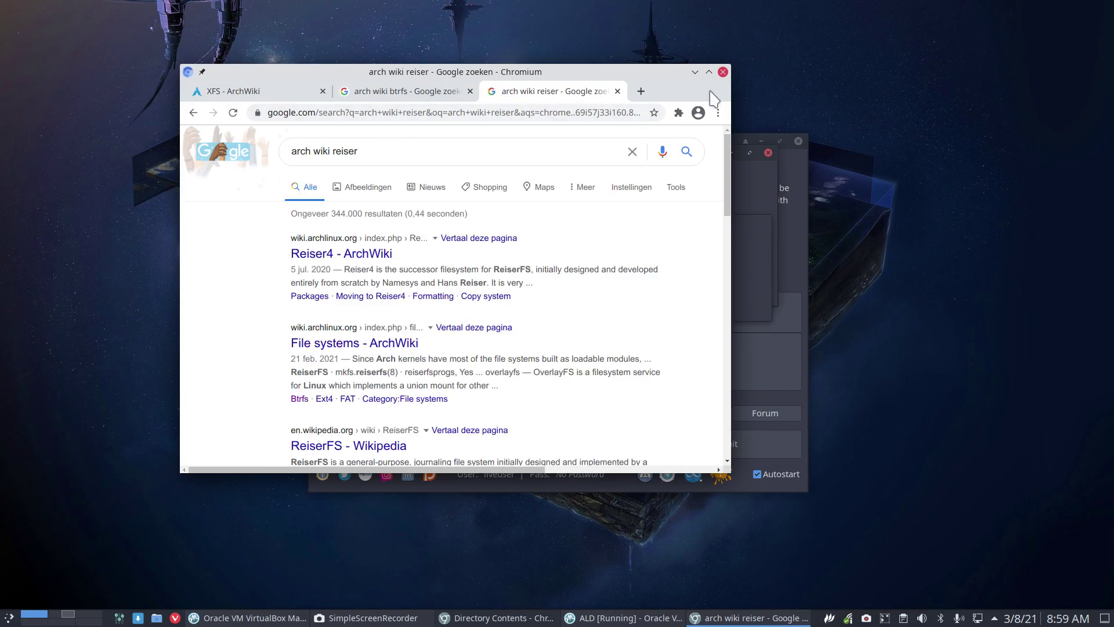
pyautogui.click(708, 72)
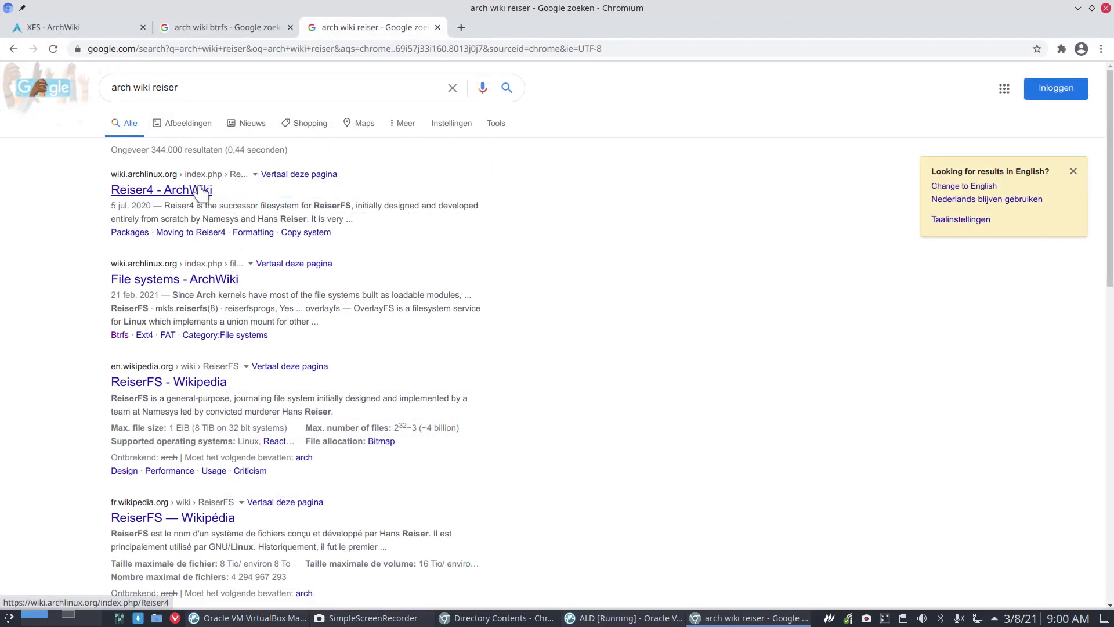
pyautogui.click(461, 27)
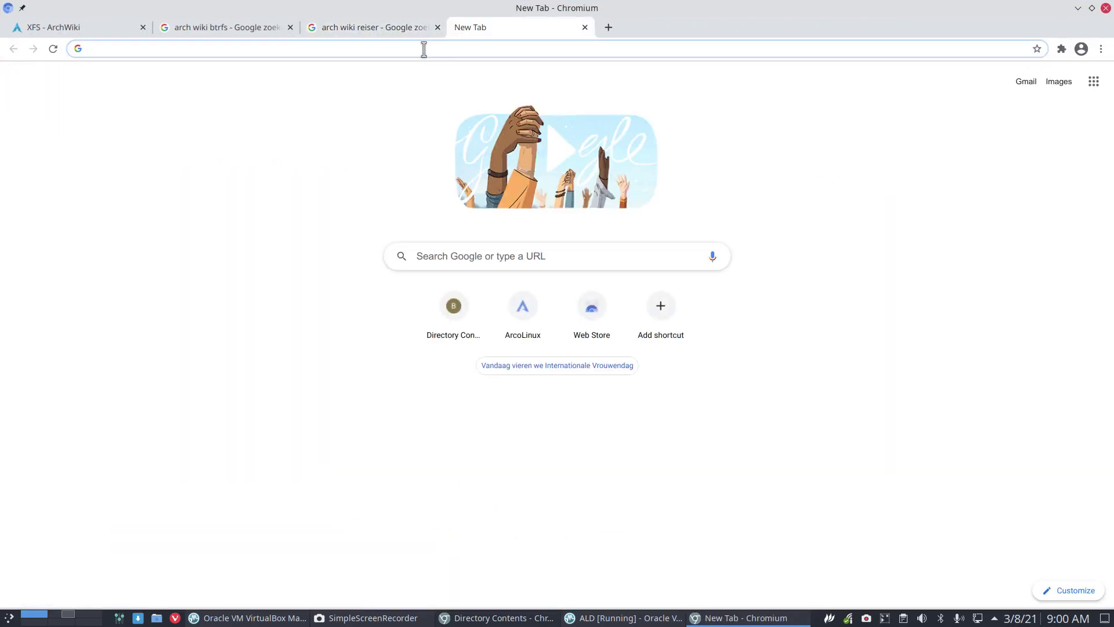
# Search Google for 'slideshare btrfs'.
pyautogui.click(424, 50)
pyautogui.write('slied')
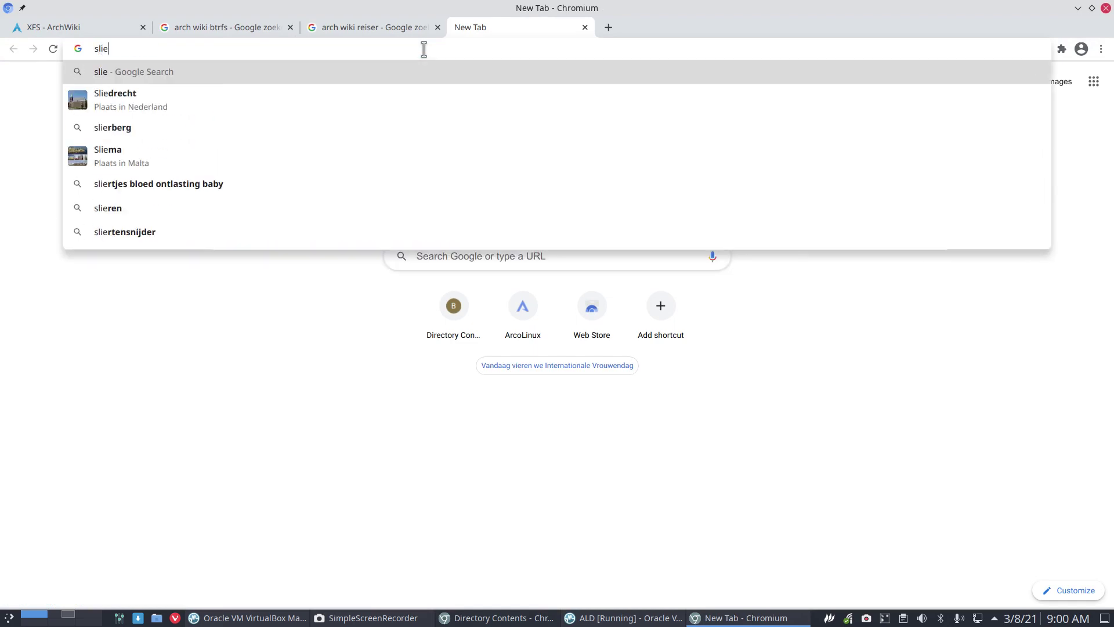
pyautogui.press('BackSpace')
pyautogui.press('BackSpace')
pyautogui.press('BackSpace')
pyautogui.write('deshare')
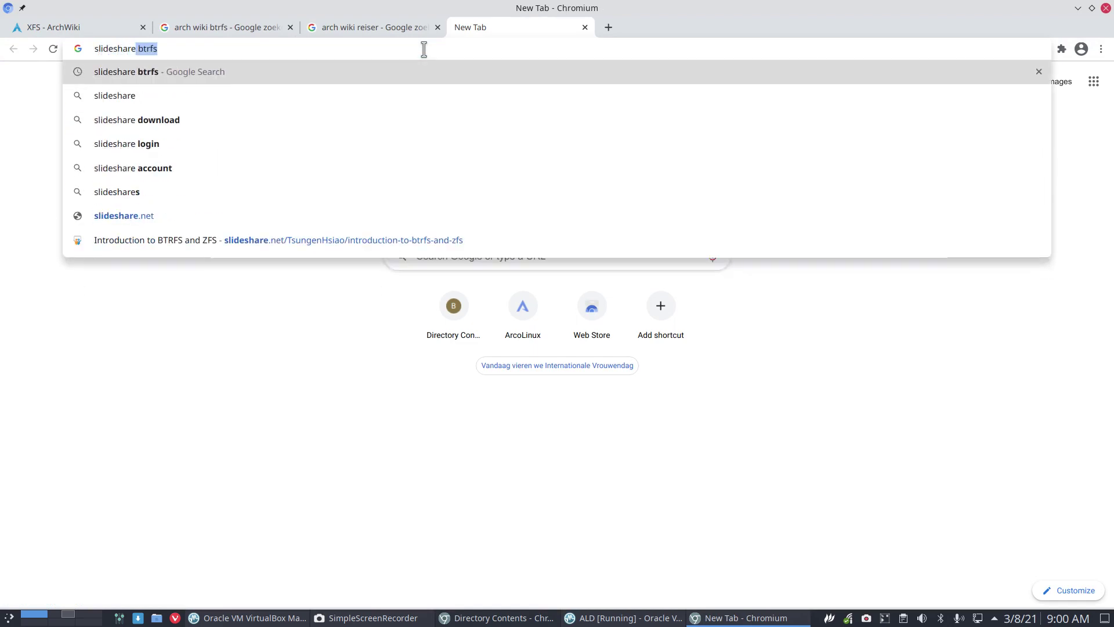
pyautogui.press('Return')
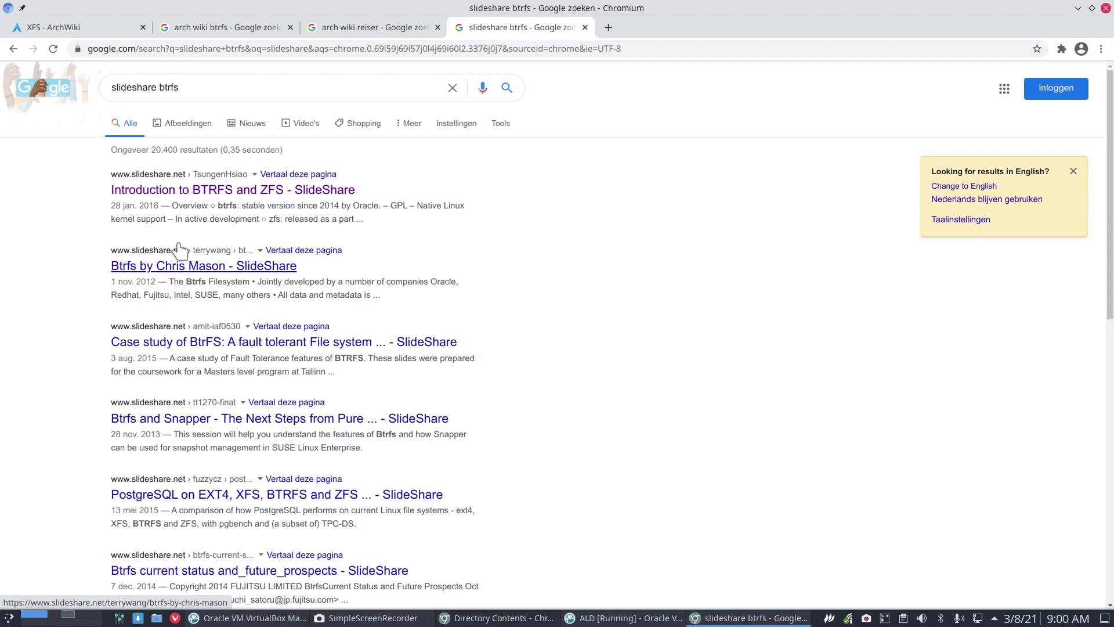
# Browse the slideshare btrfs results, then return to the installer's filesystem list.
pyautogui.scroll(-3, 90, 313)
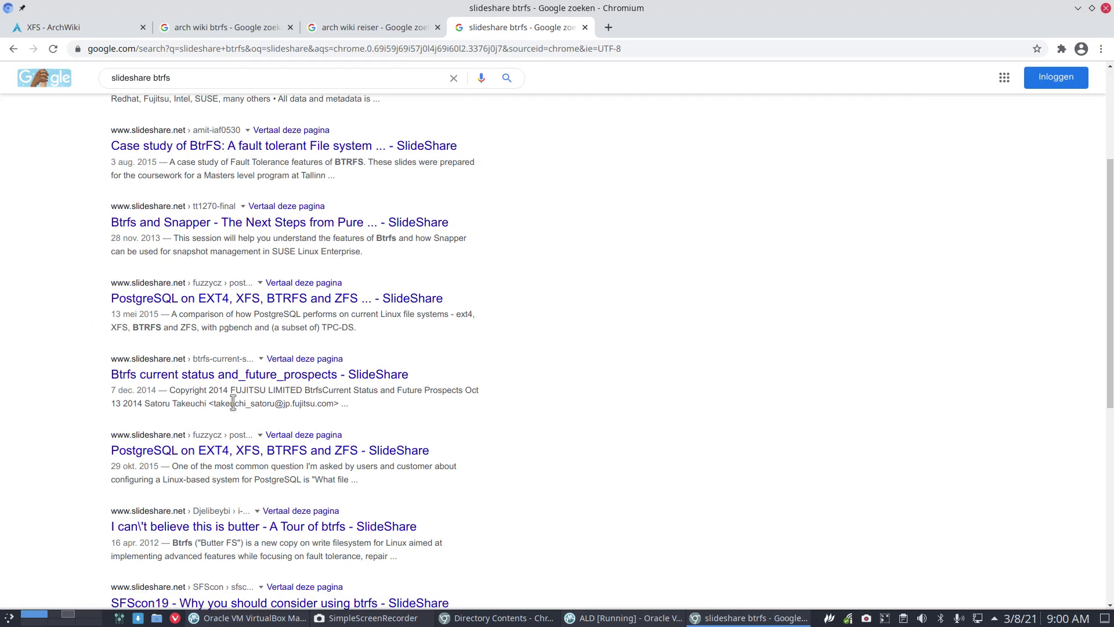
pyautogui.scroll(-3, 37, 507)
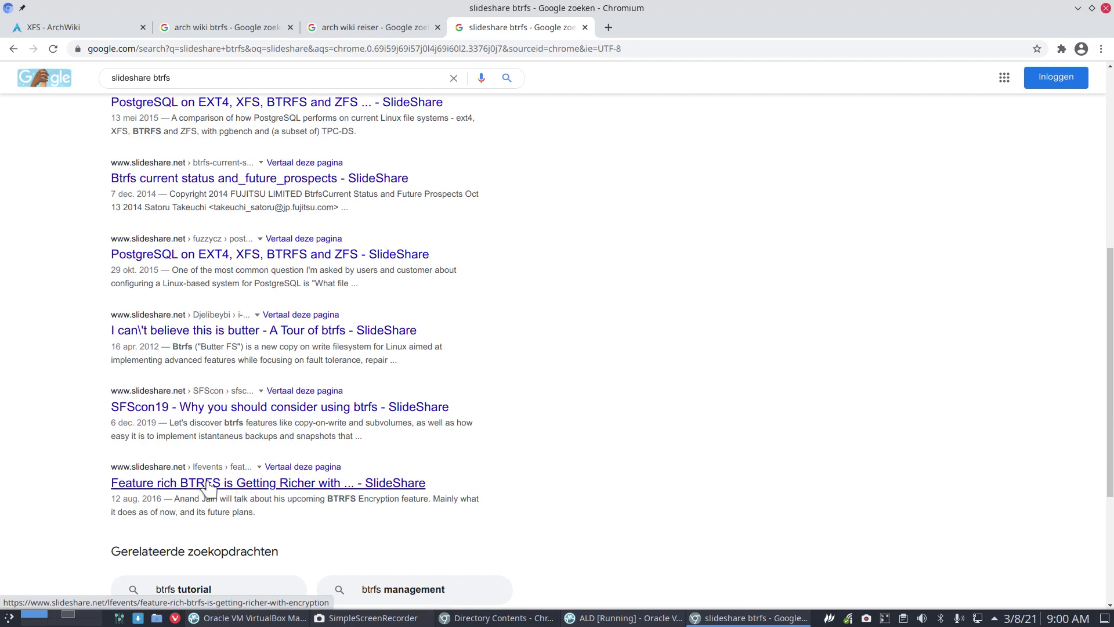
pyautogui.doubleClick(488, 6)
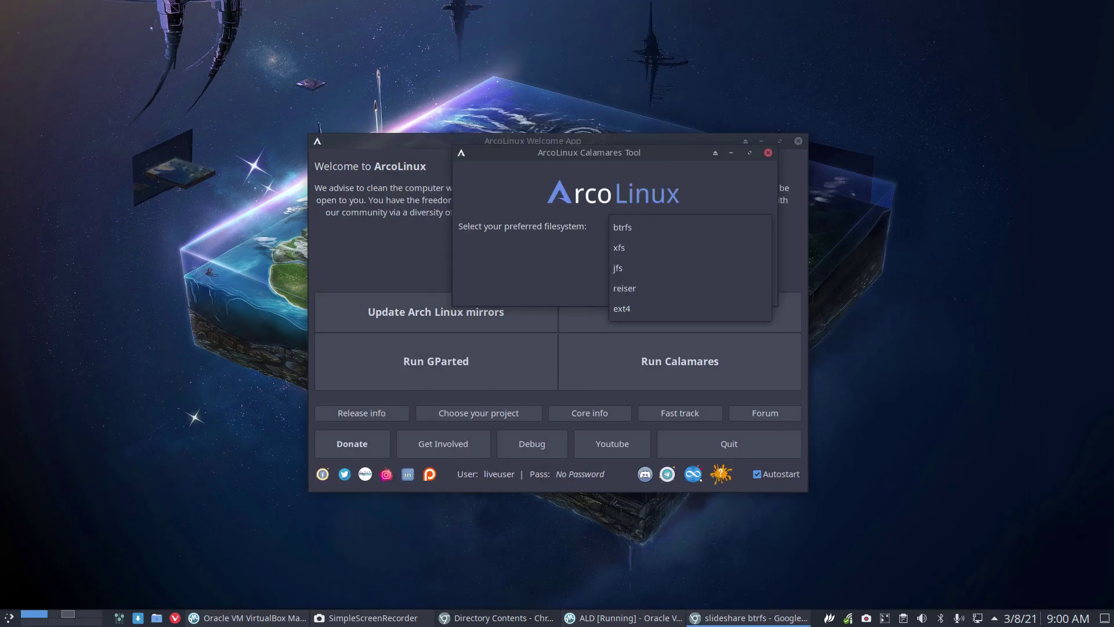
# Keep btrfs as the preferred filesystem, save it, and close the Calamares Tool.
pyautogui.click(554, 228)
pyautogui.click(626, 230)
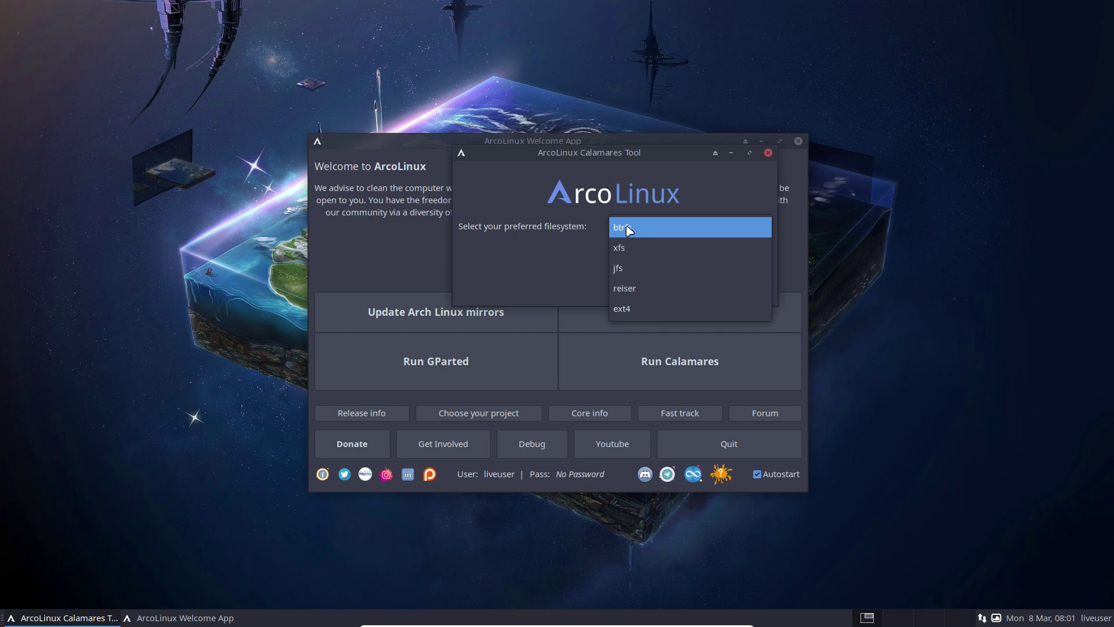
pyautogui.click(547, 230)
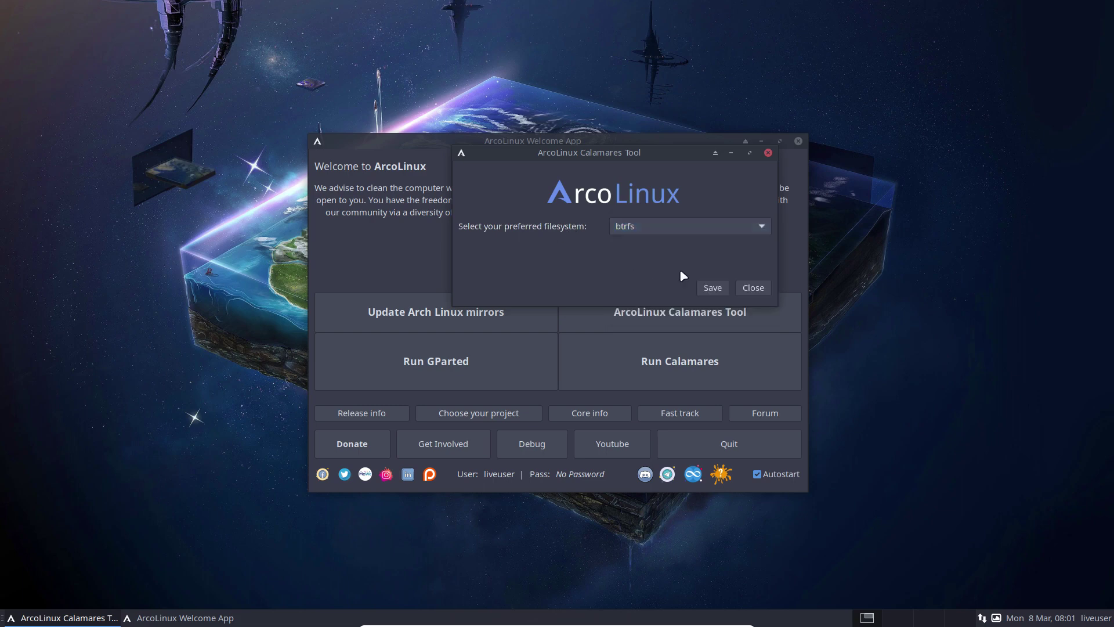
pyautogui.click(714, 288)
pyautogui.click(752, 288)
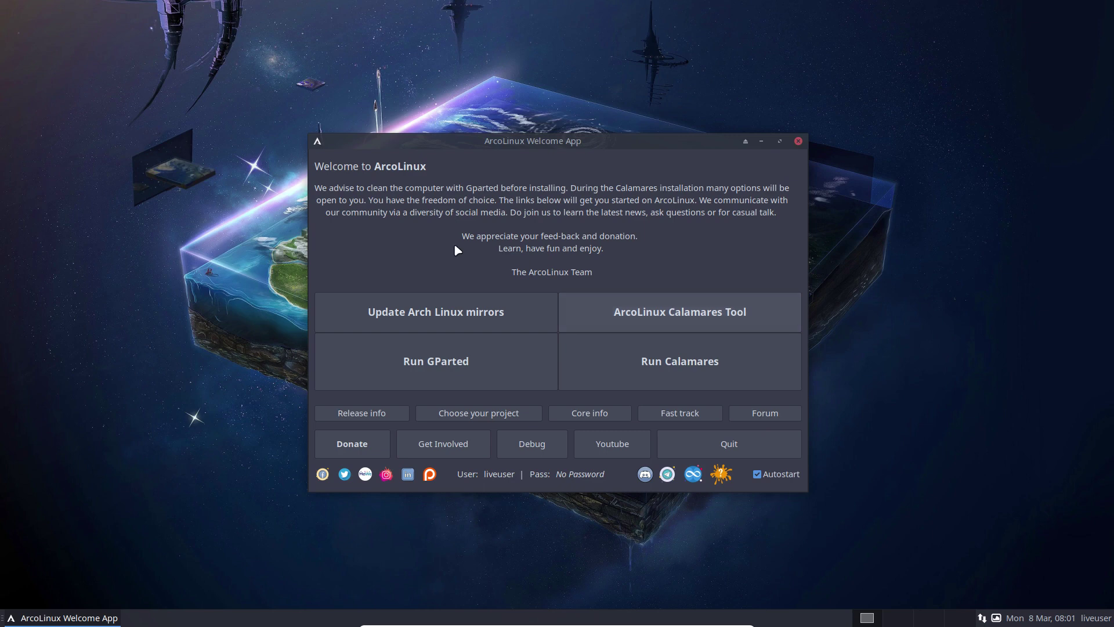
# Open a file manager with hidden files shown and navigate to /etc/calamares/modules.
pyautogui.click(206, 226)
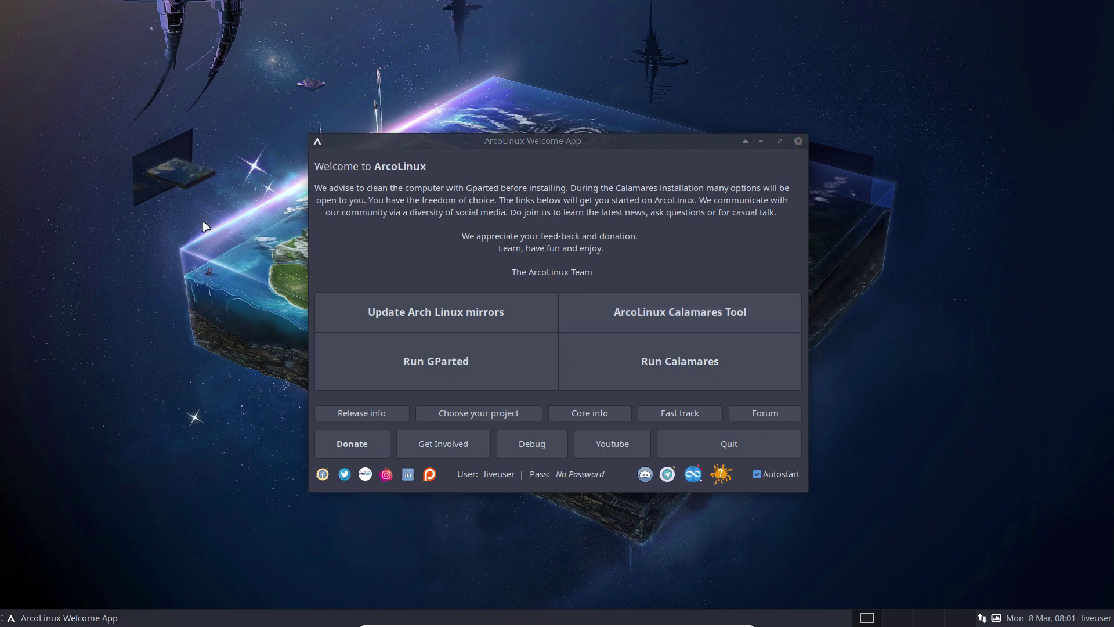
pyautogui.press('super+shift+Return')
pyautogui.hotkey('ctrl', 'h')
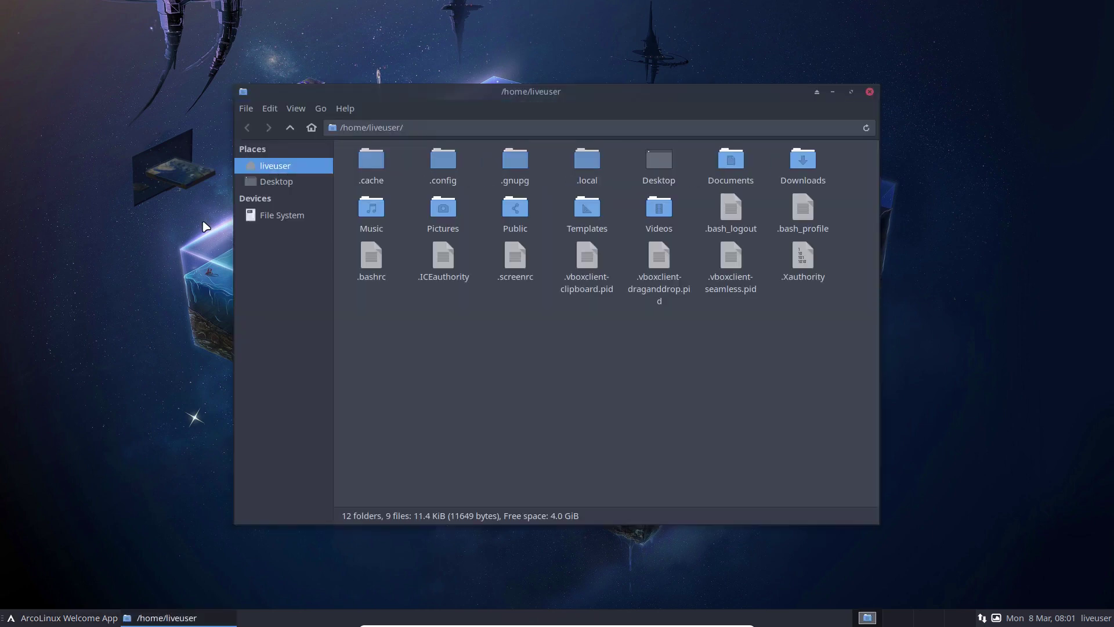
pyautogui.click(292, 216)
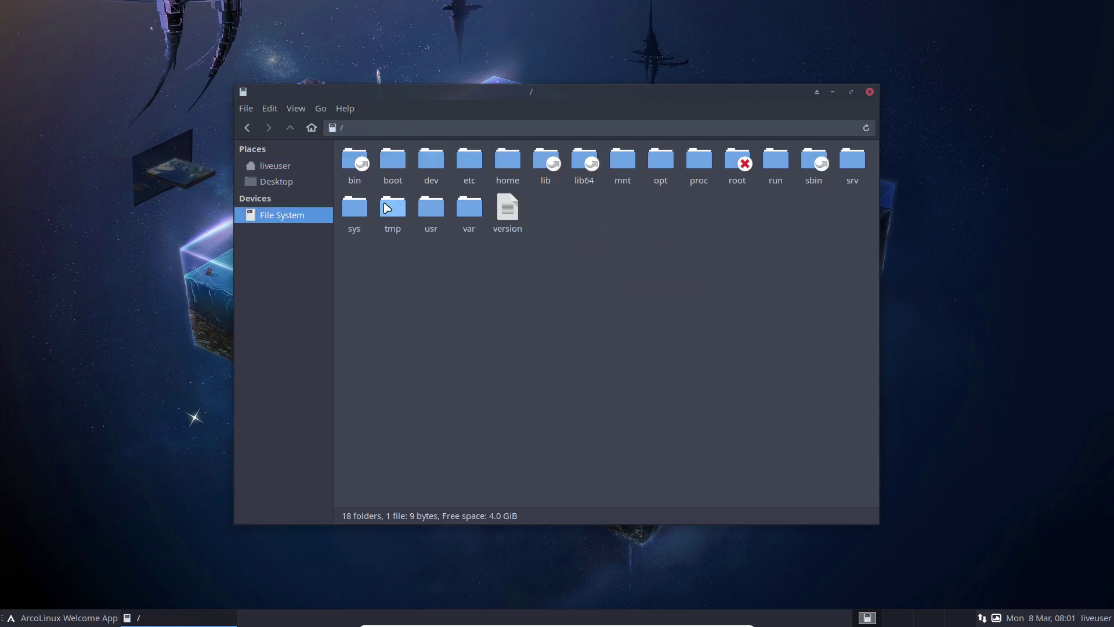
pyautogui.click(475, 161)
pyautogui.doubleClick(474, 161)
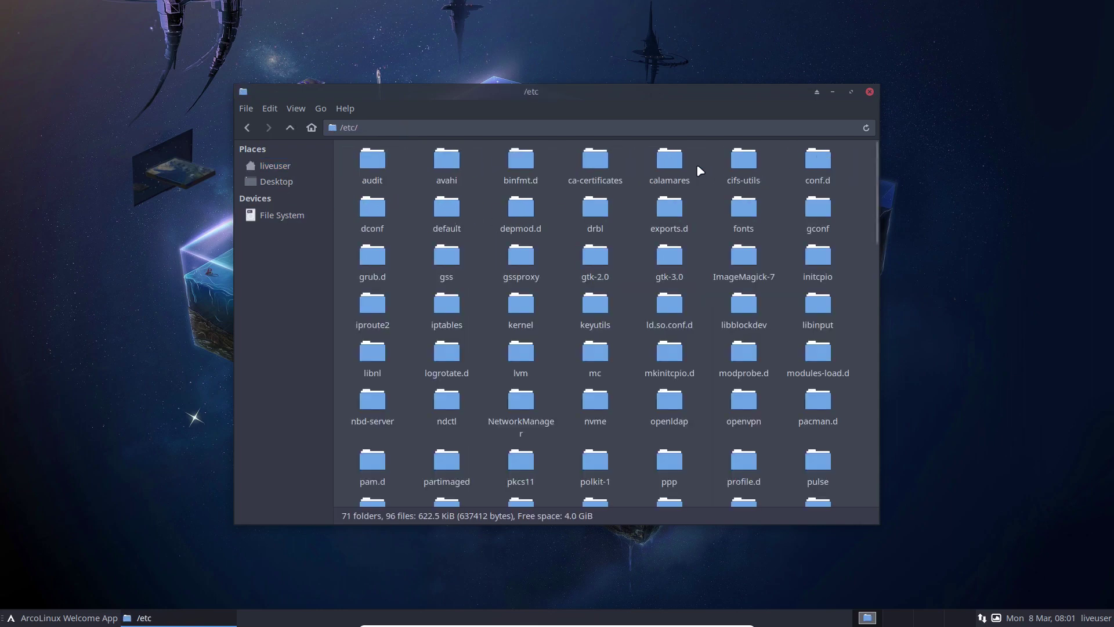
pyautogui.click(669, 160)
pyautogui.doubleClick(669, 159)
pyautogui.click(431, 162)
pyautogui.doubleClick(431, 161)
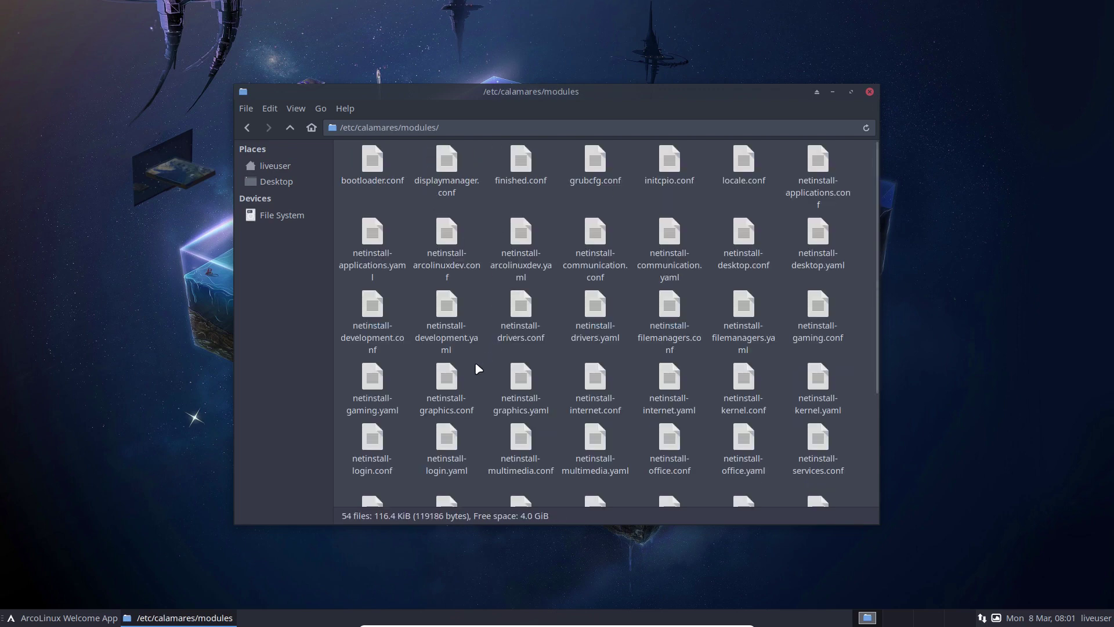
# Locate and select partition.conf among the module config files.
pyautogui.scroll(-2, 475, 366)
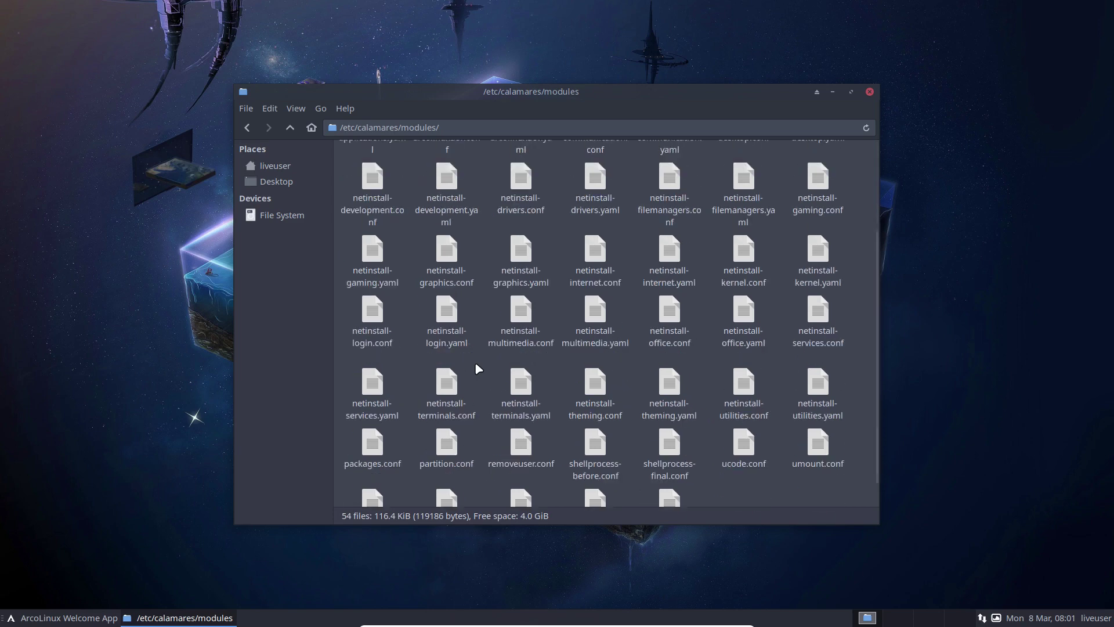
pyautogui.scroll(-1, 475, 364)
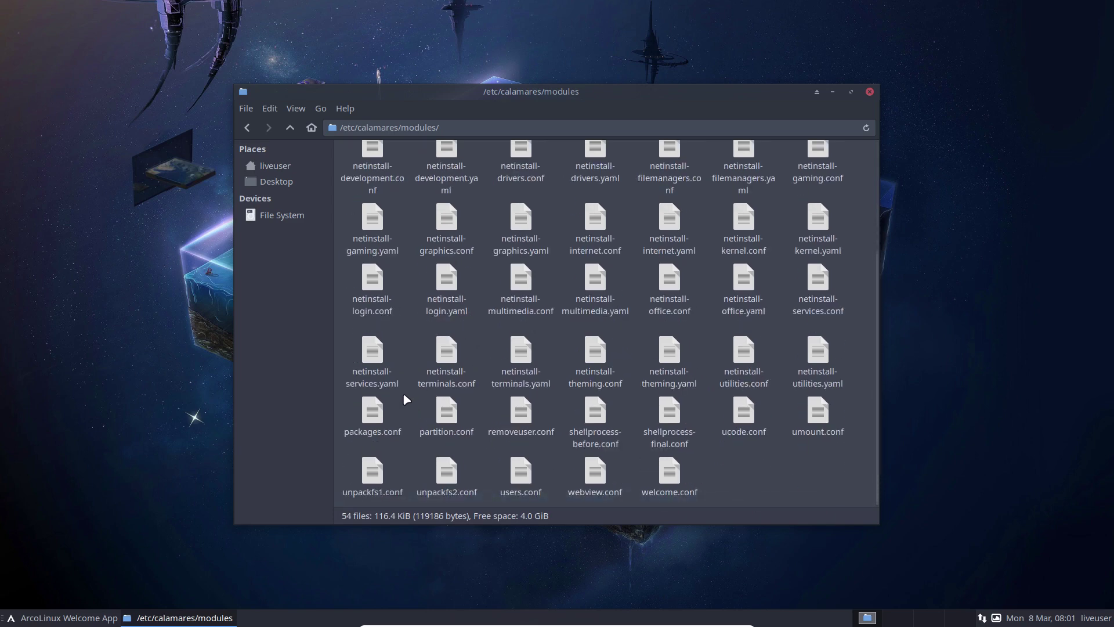
pyautogui.click(451, 415)
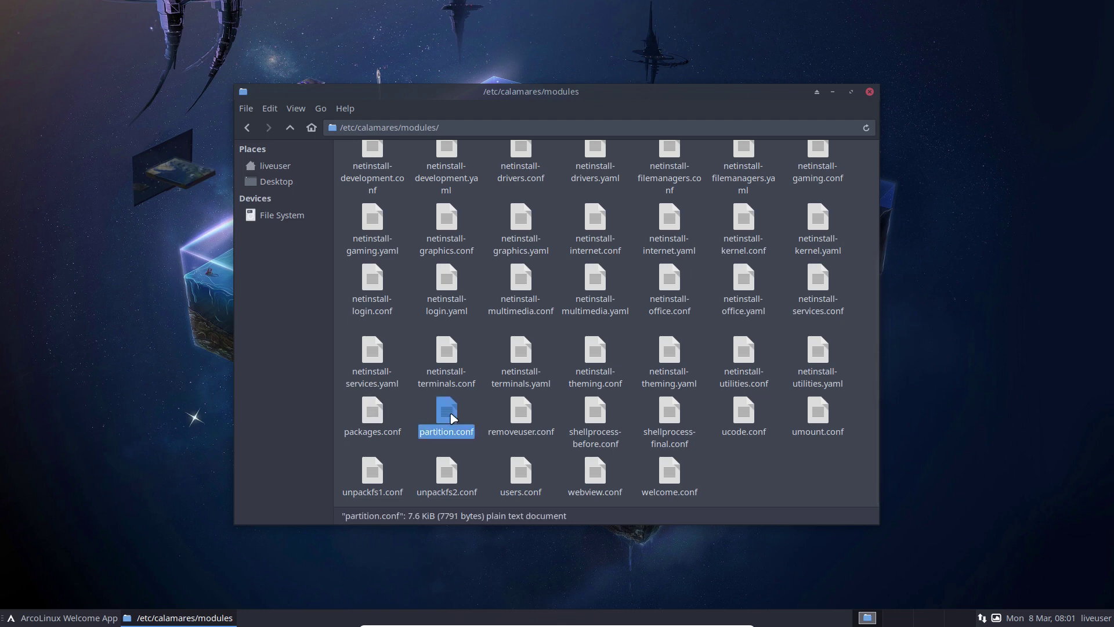
pyautogui.rightClick(445, 404)
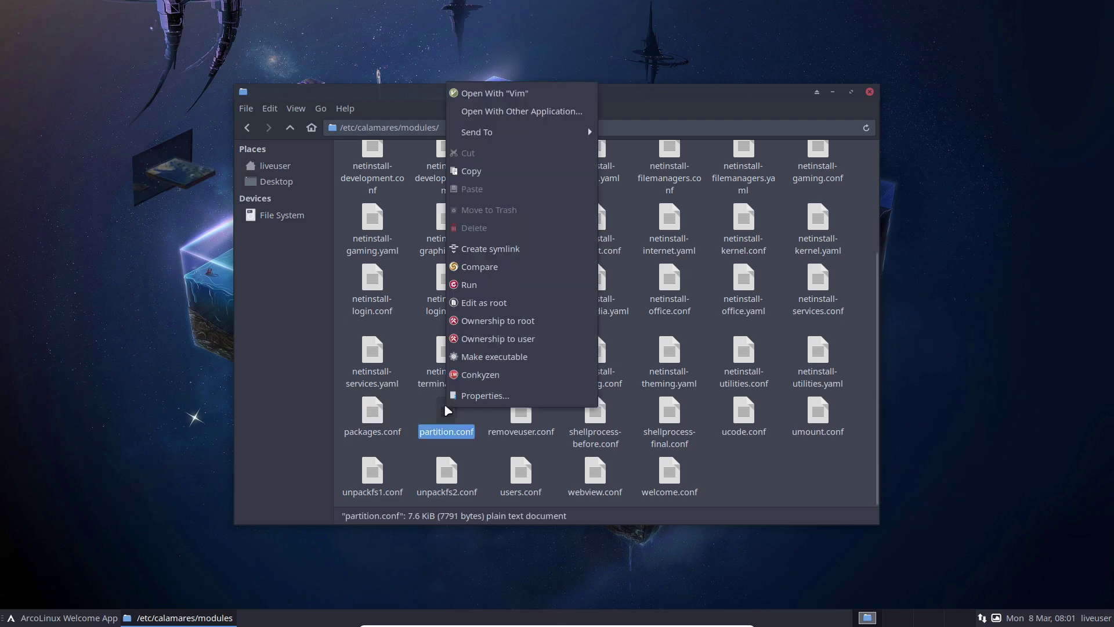
pyautogui.click(78, 224)
# Open a terminal in the Desktop folder, run dev, then close the terminal.
pyautogui.rightClick(78, 227)
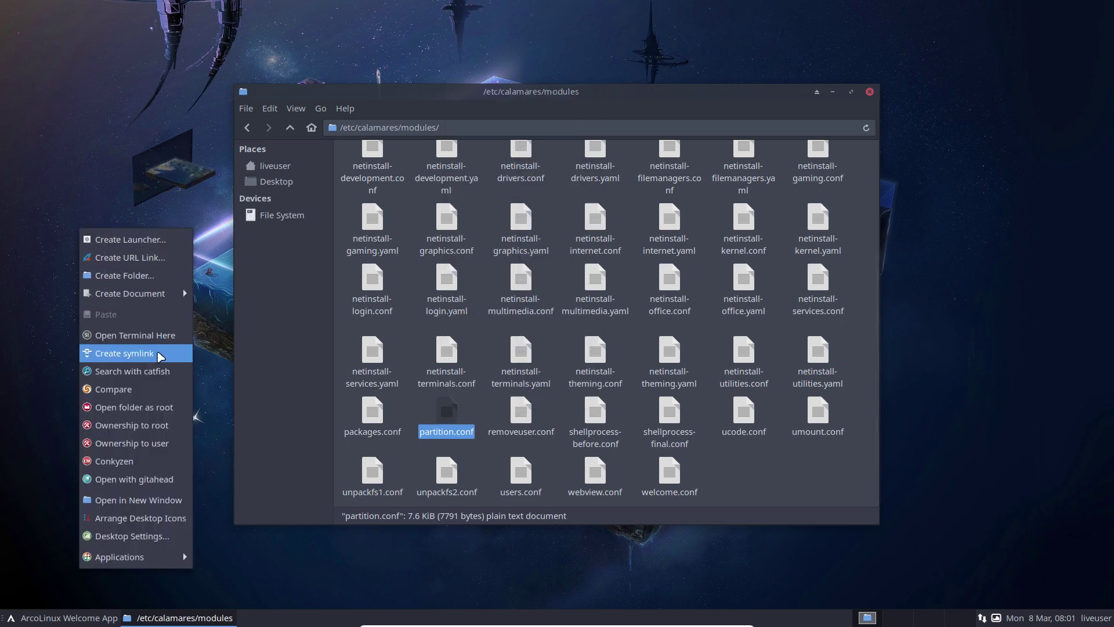
pyautogui.click(108, 336)
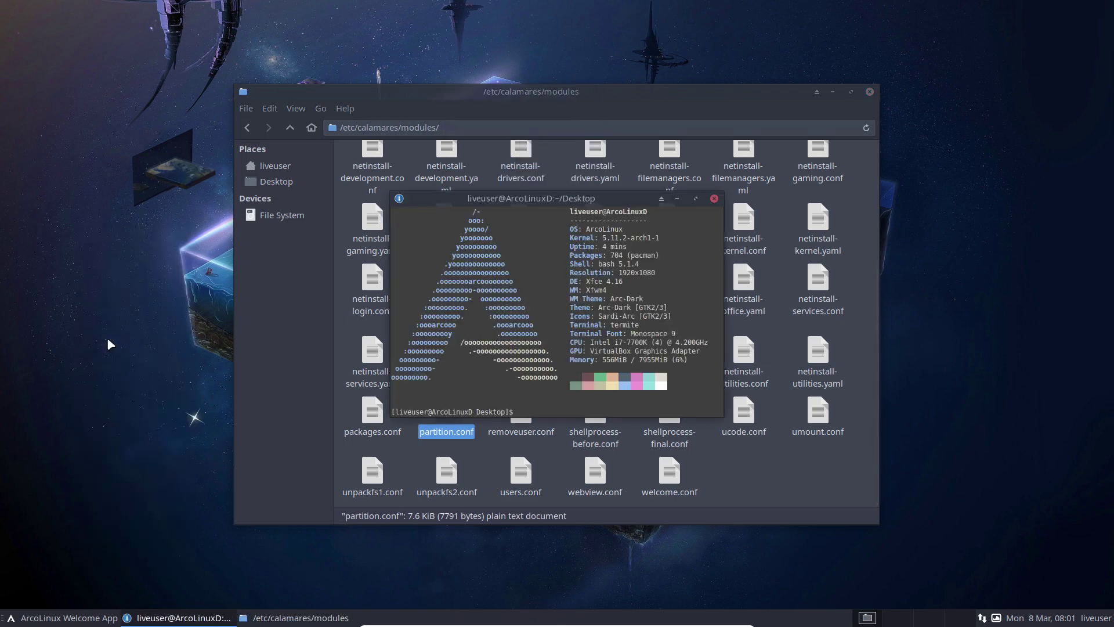
pyautogui.write('dev')
pyautogui.press('Return')
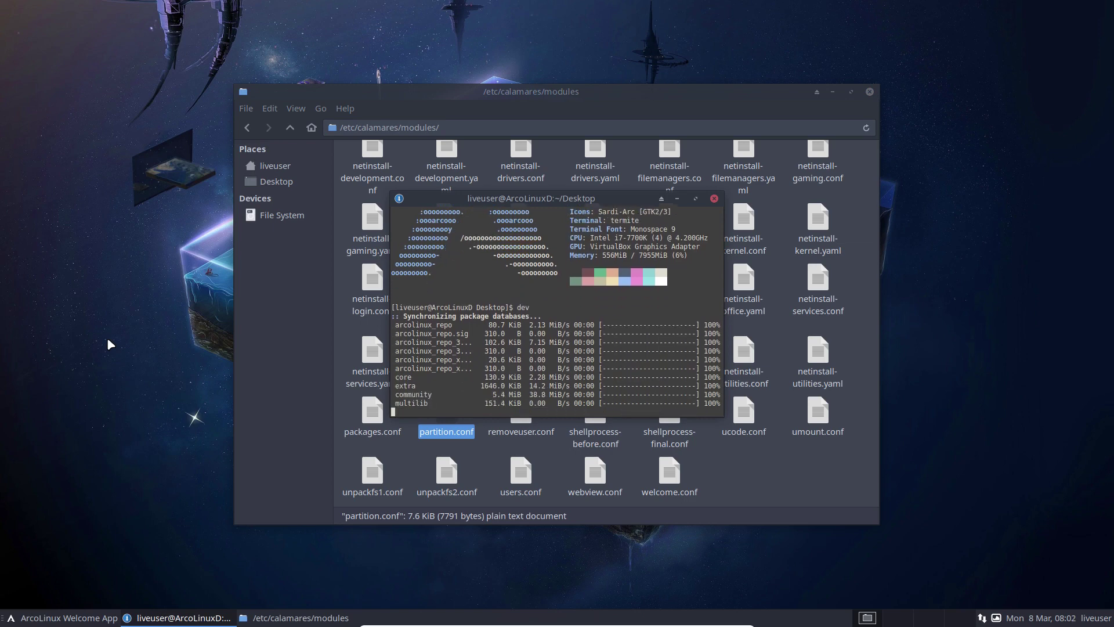
pyautogui.click(714, 198)
# Open partition.conf in Sublime Text 3 Dev, maximized with enlarged text.
pyautogui.rightClick(443, 414)
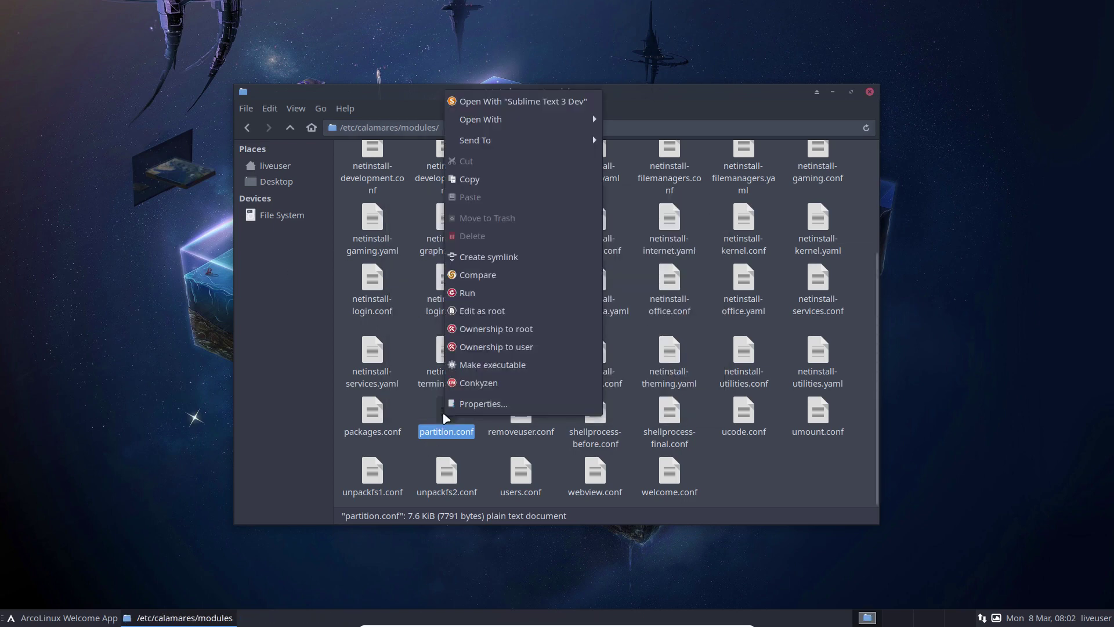
pyautogui.click(510, 100)
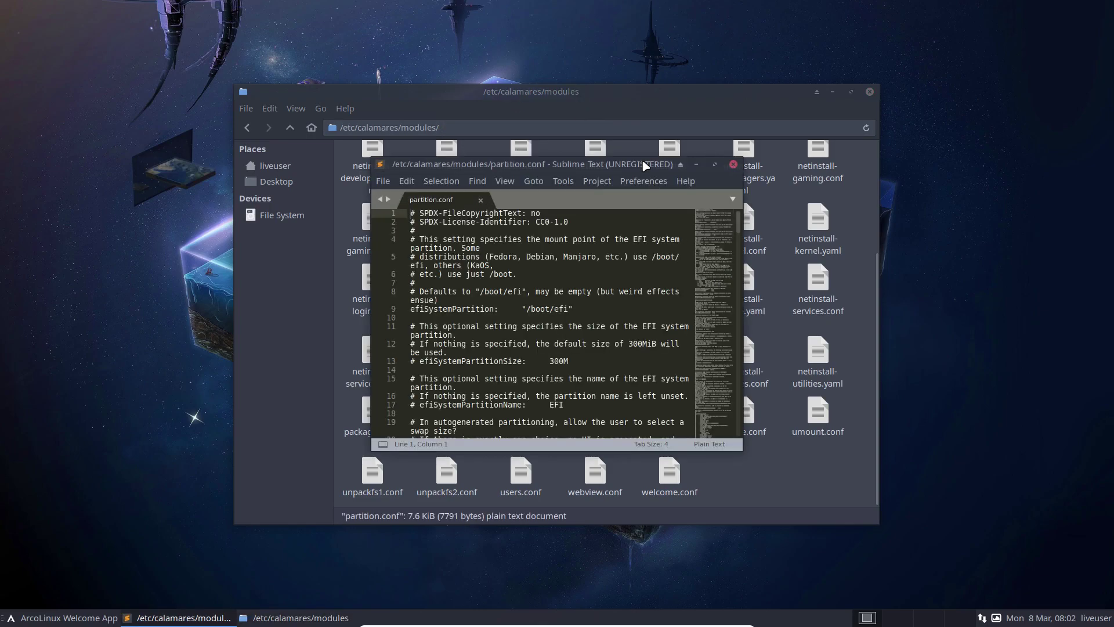
pyautogui.doubleClick(644, 165)
pyautogui.hotkey('ctrl', '=')
pyautogui.scroll(-20, 148, 291)
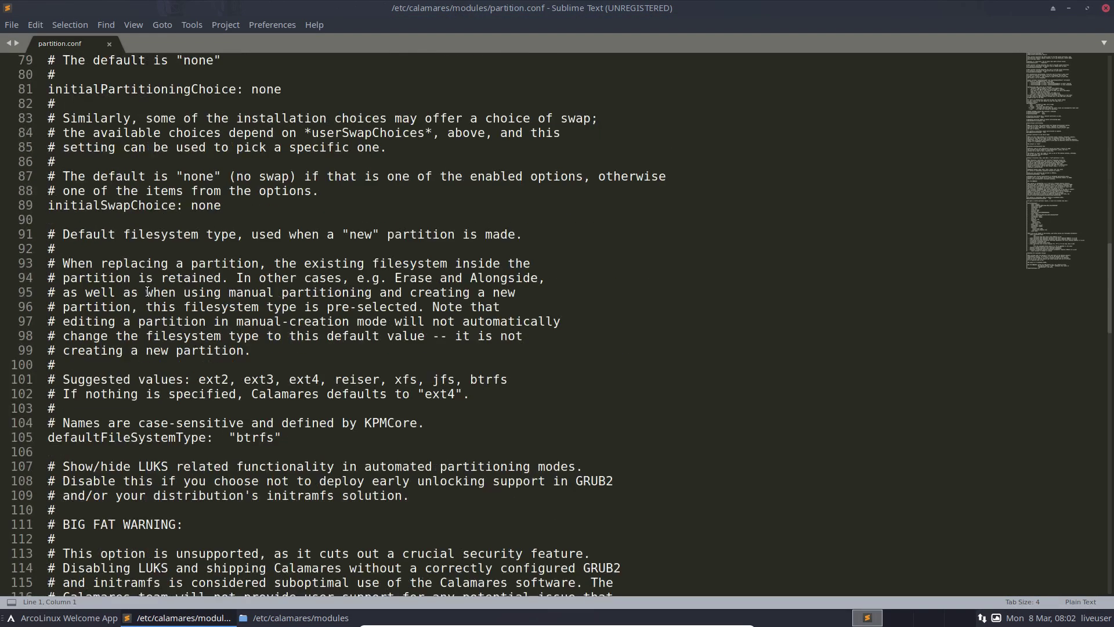
pyautogui.scroll(-5, 148, 291)
# Highlight the btrfs defaultFileSystemType value on line 105, then close Sublime and Thunar.
pyautogui.moveTo(266, 206); pyautogui.dragTo(266, 220)
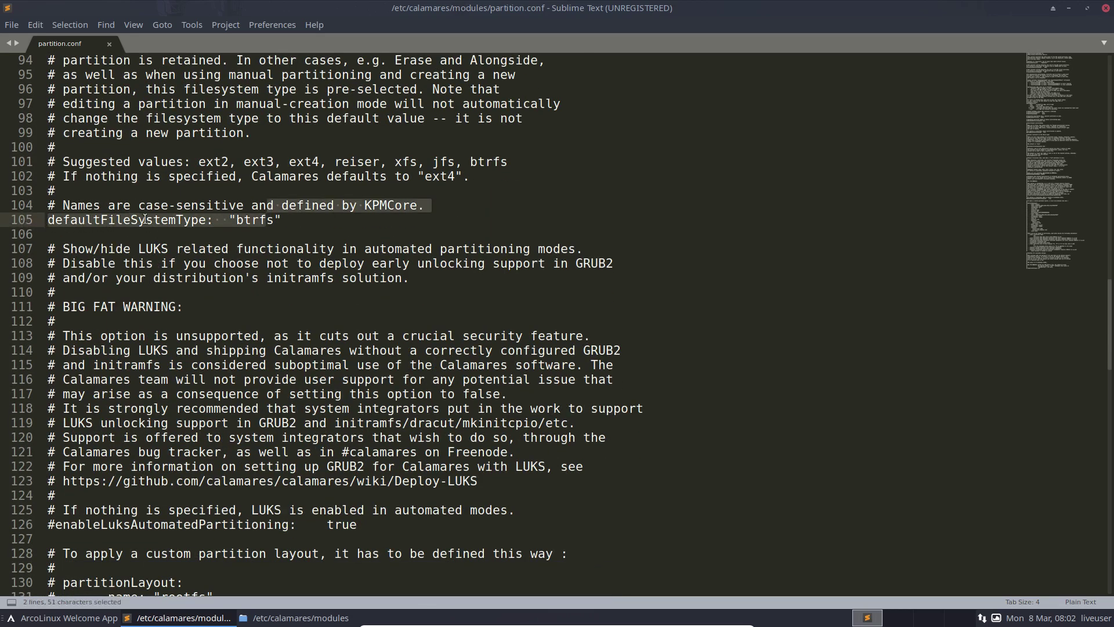
pyautogui.doubleClick(254, 219)
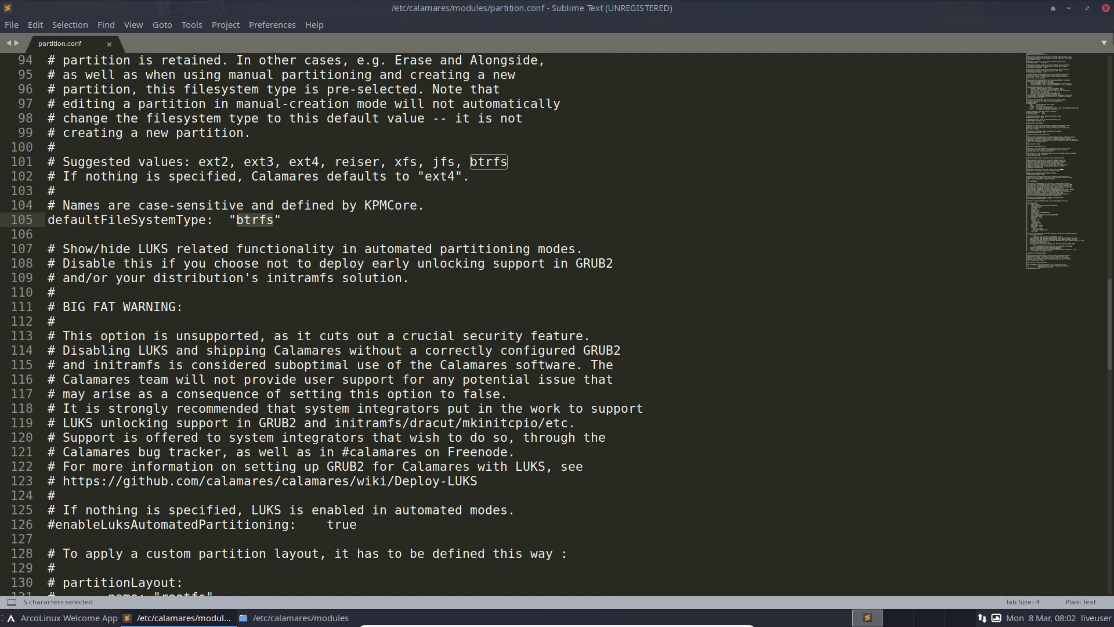
pyautogui.click(1104, 9)
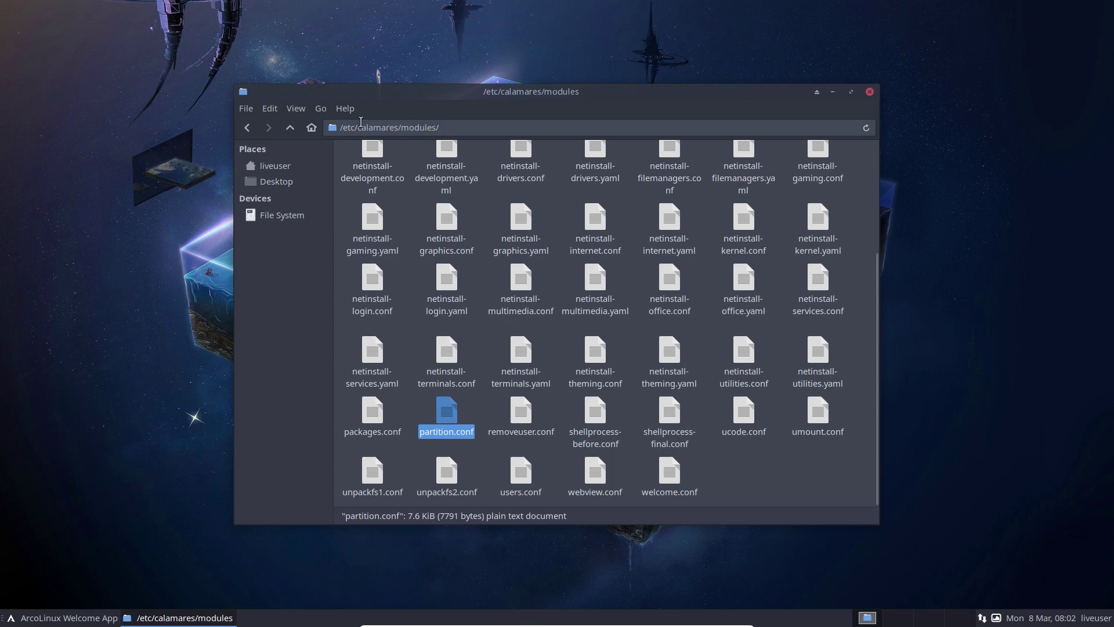
pyautogui.click(868, 93)
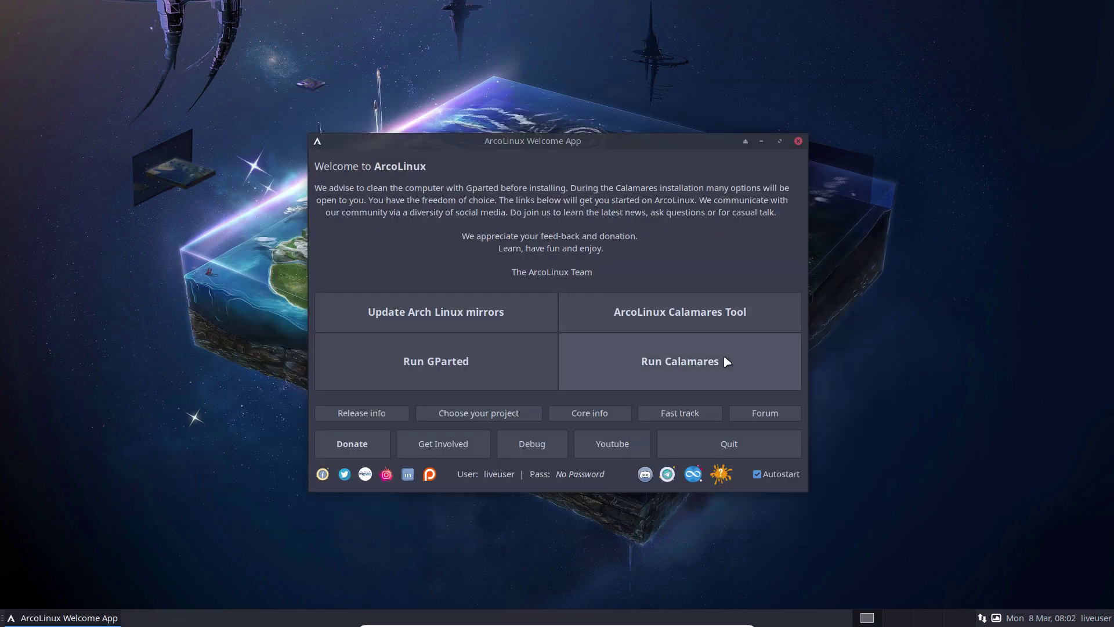
# Reopen the Calamares Tool, switch the filesystem to ext4 then back to btrfs, save and close.
pyautogui.click(712, 325)
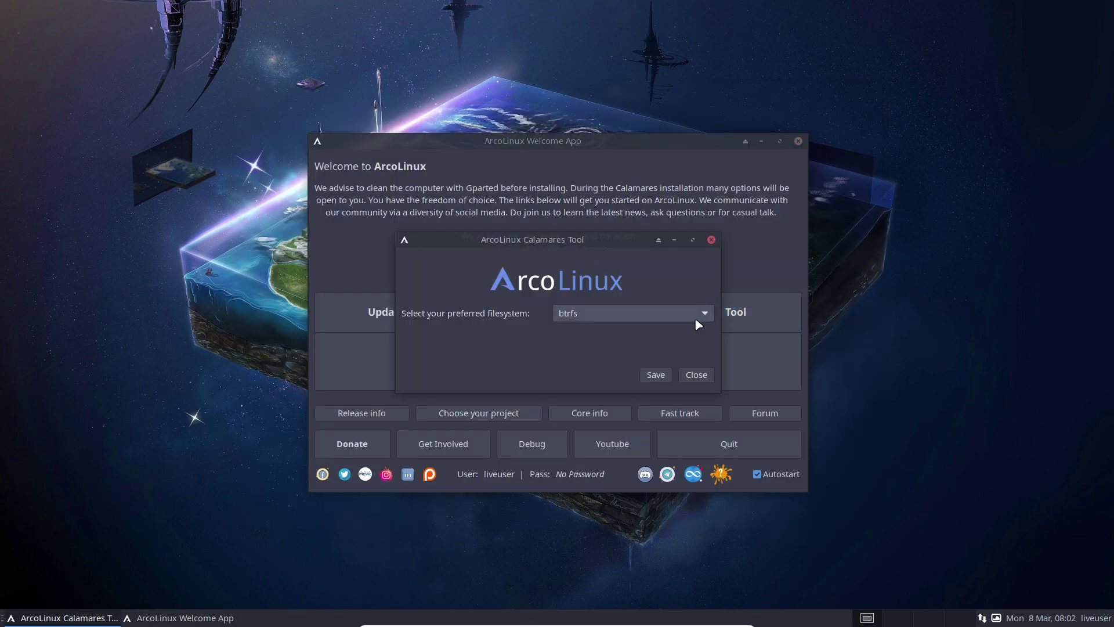
pyautogui.click(698, 316)
pyautogui.click(665, 397)
pyautogui.click(683, 316)
pyautogui.click(656, 233)
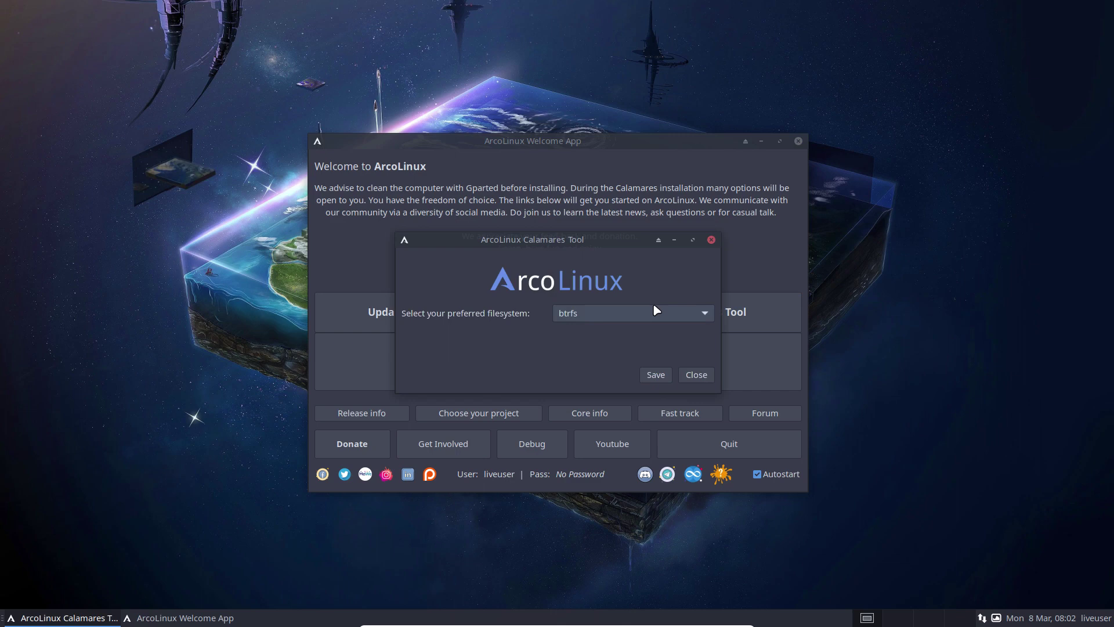
pyautogui.click(656, 375)
pyautogui.click(696, 375)
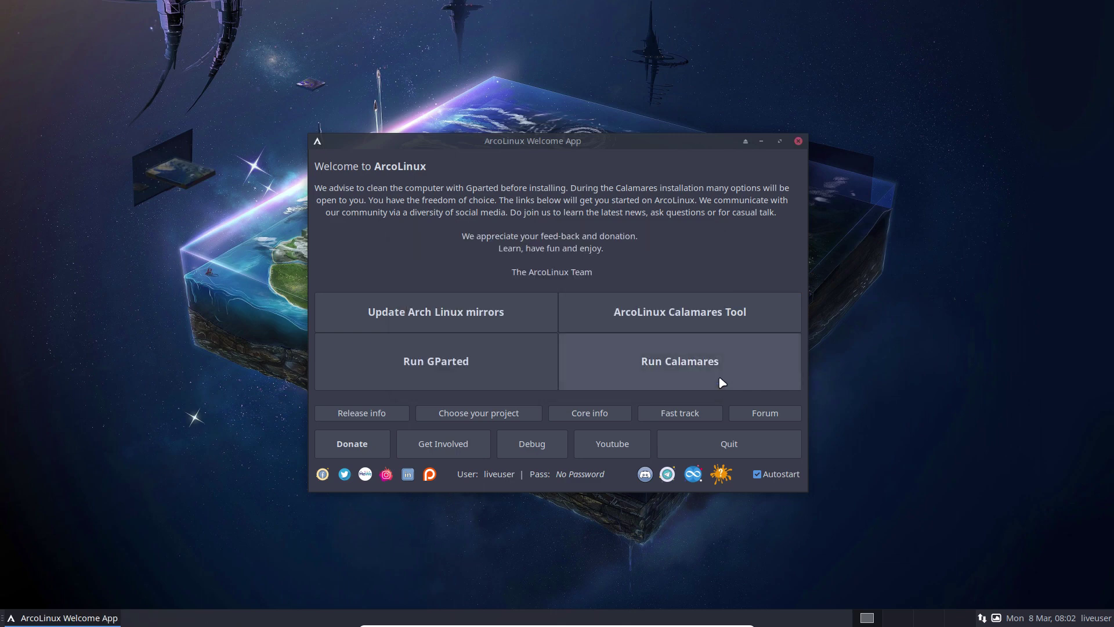
# Launch Calamares, view and dismiss its About information, and continue to the Kernel page.
pyautogui.click(733, 379)
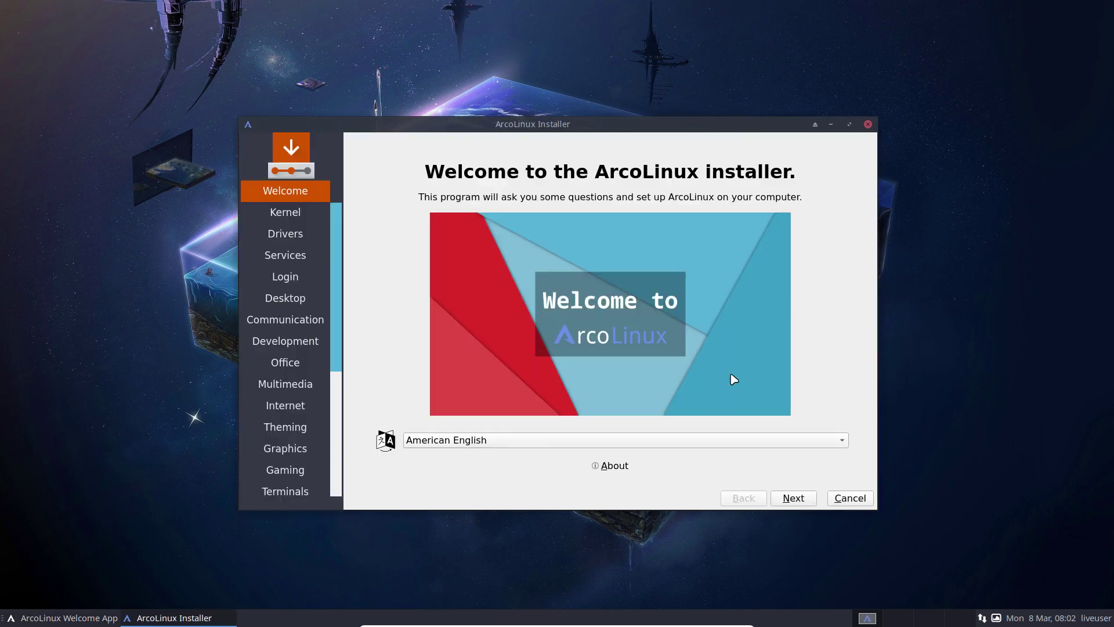
pyautogui.click(602, 470)
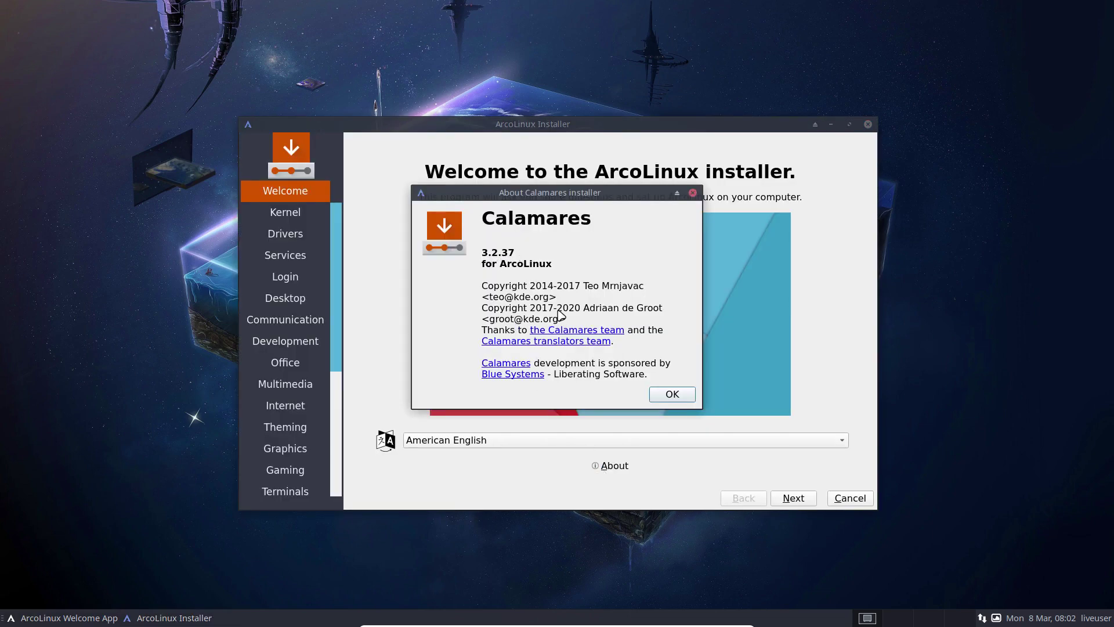
pyautogui.click(688, 400)
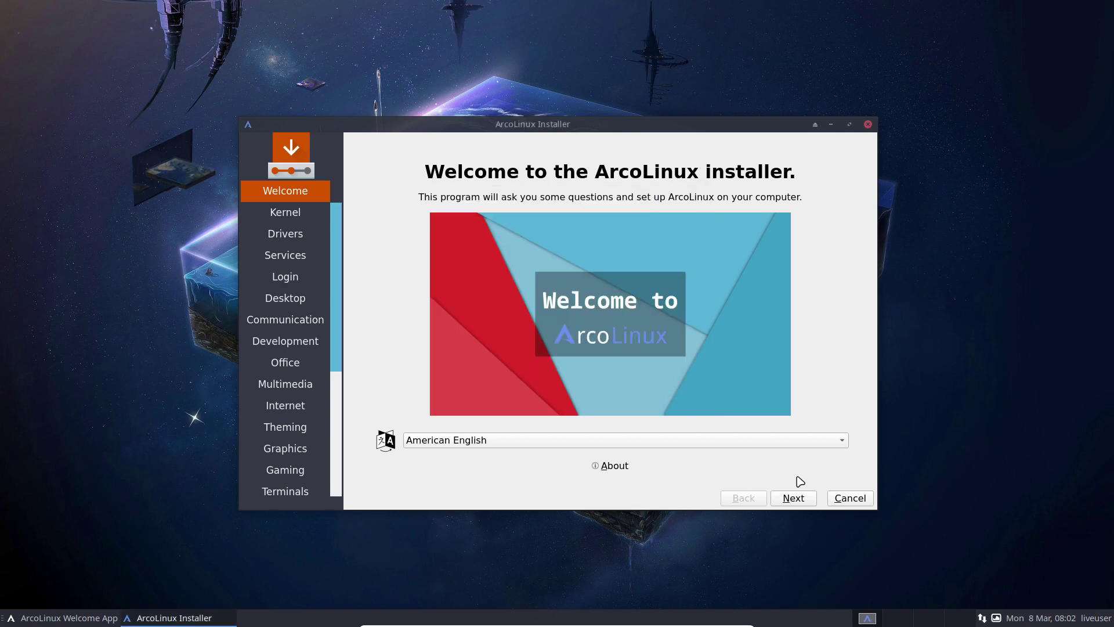
pyautogui.click(793, 498)
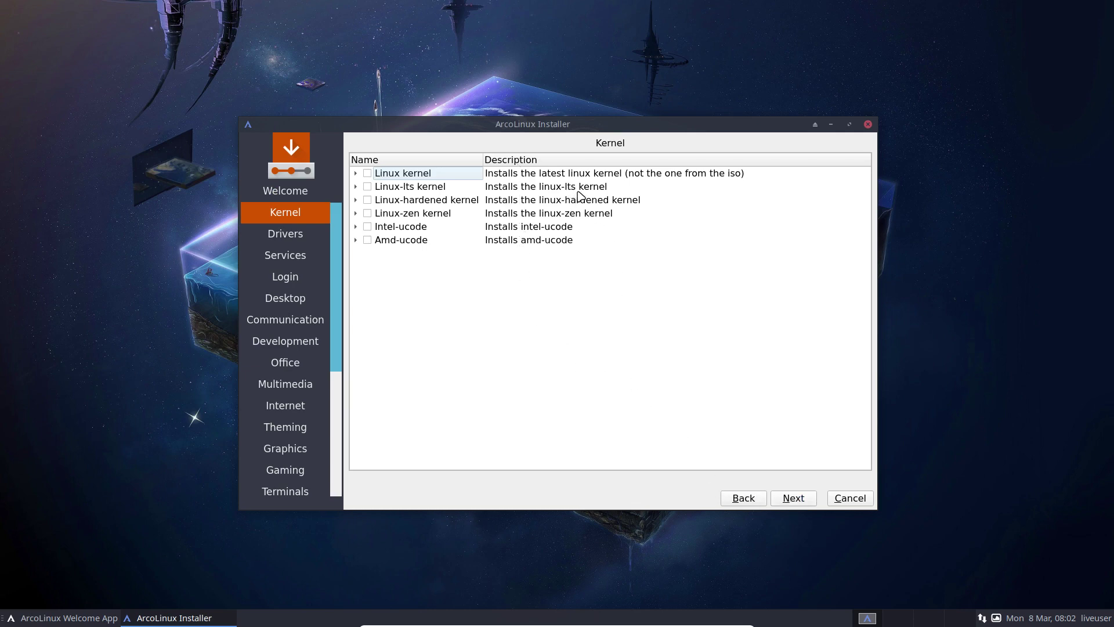
# Leave all kernel and microcode options unticked and continue to the Drivers page.
pyautogui.click(793, 500)
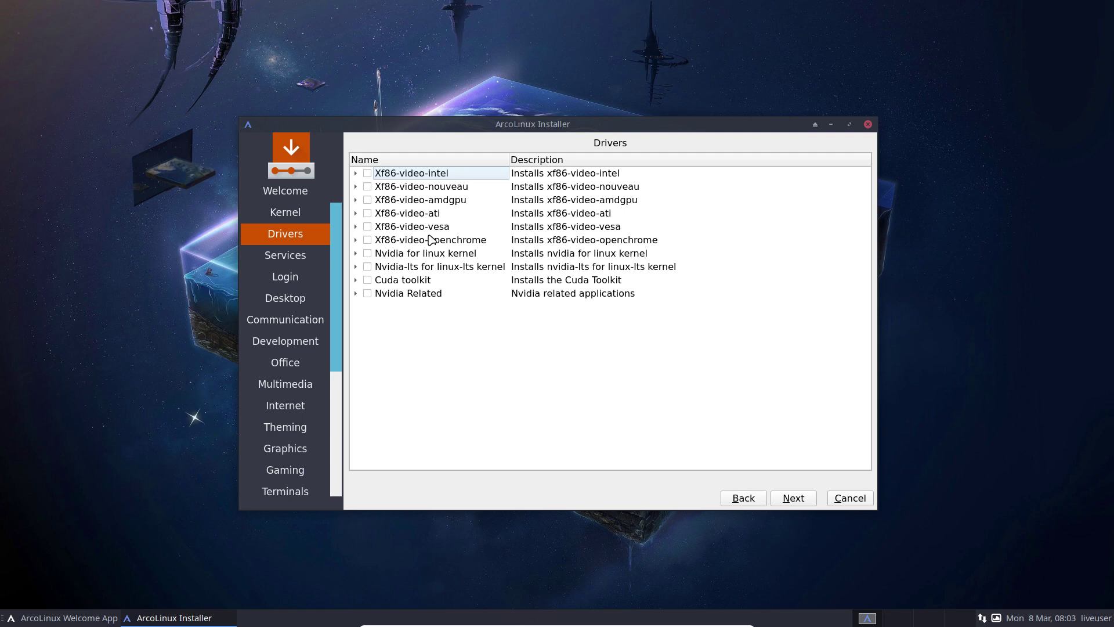
# Expand and collapse the Nvidia for linux kernel group without ticking anything, then continue.
pyautogui.click(356, 253)
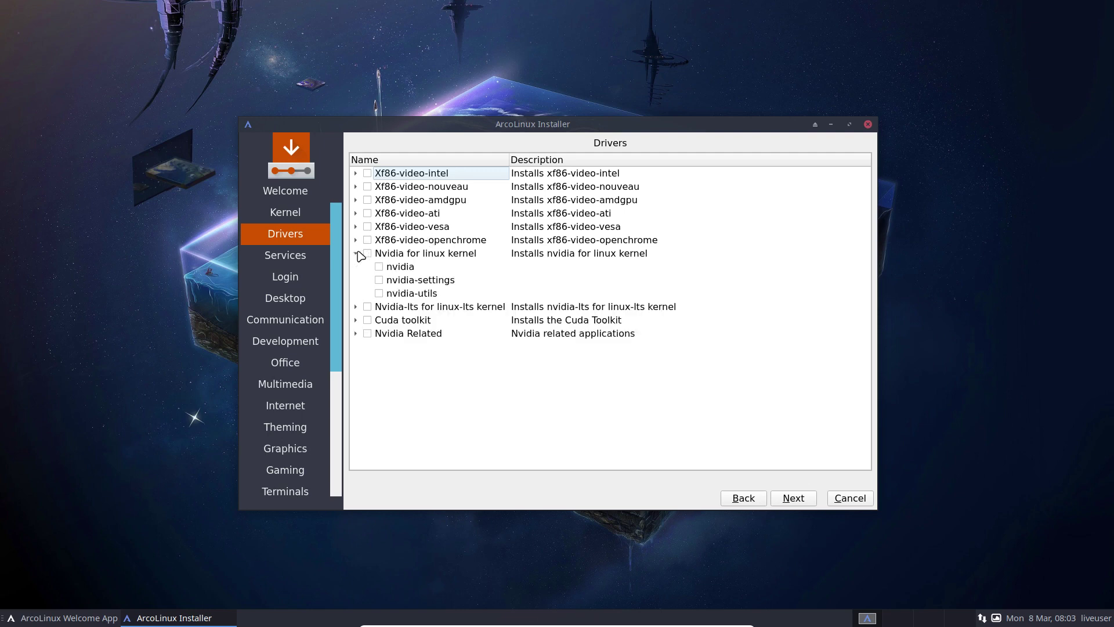
pyautogui.click(371, 259)
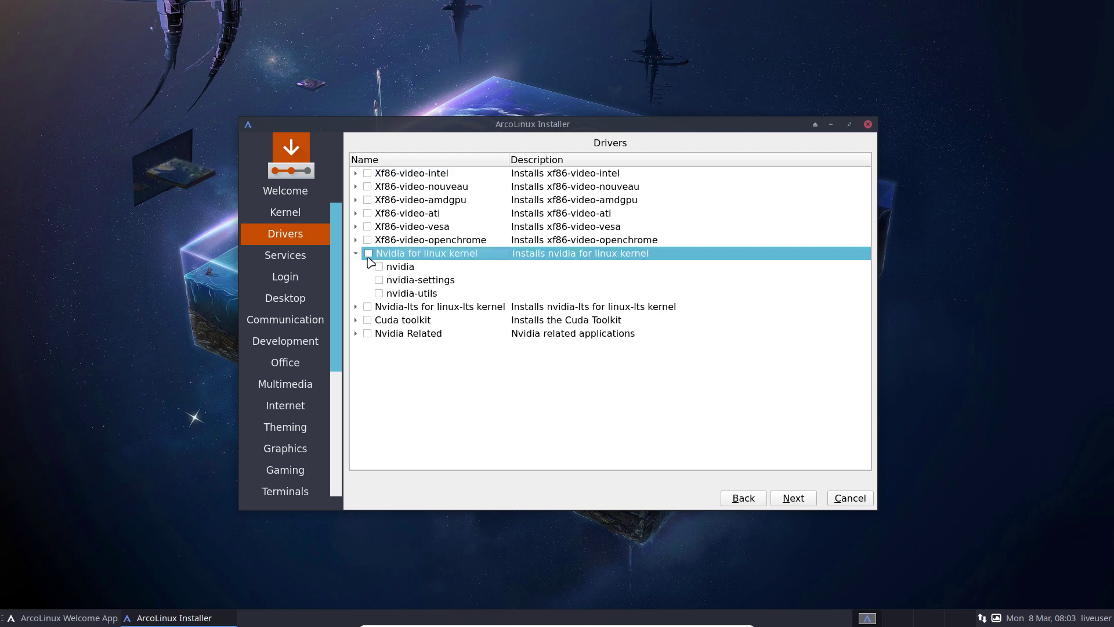
pyautogui.click(356, 254)
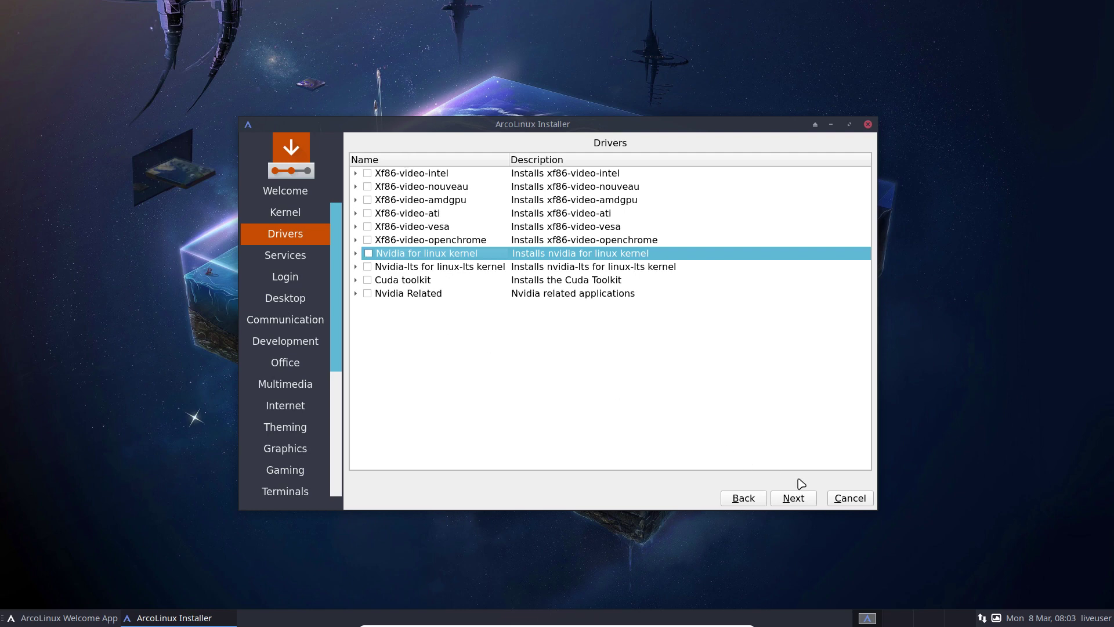
pyautogui.click(802, 500)
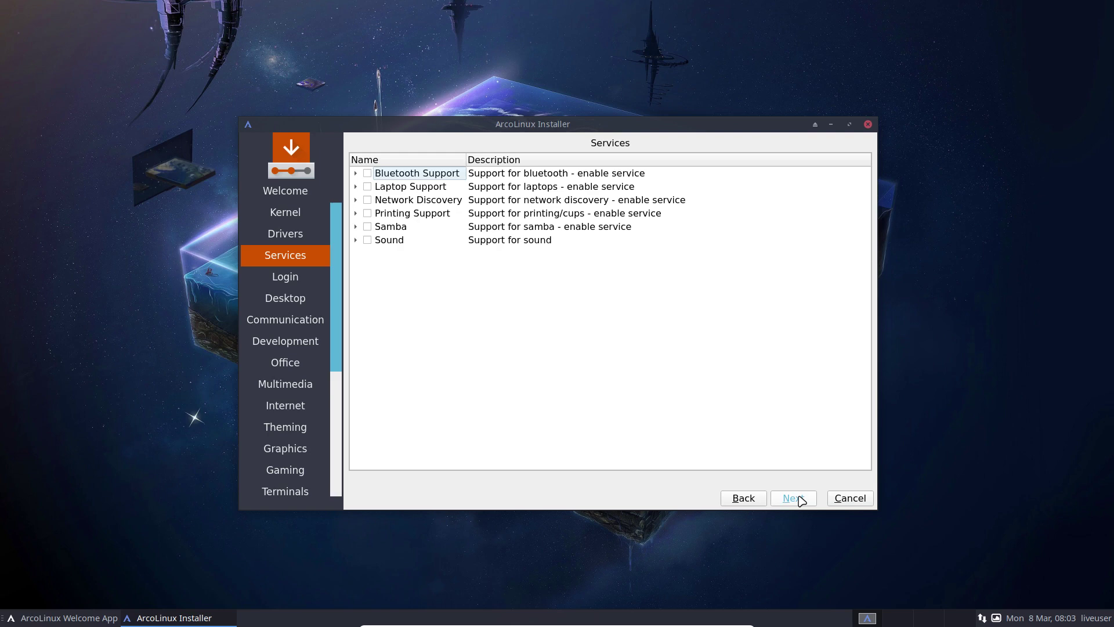
# Tick Sddm as the login manager on the Login page and move on to Desktop.
pyautogui.click(801, 500)
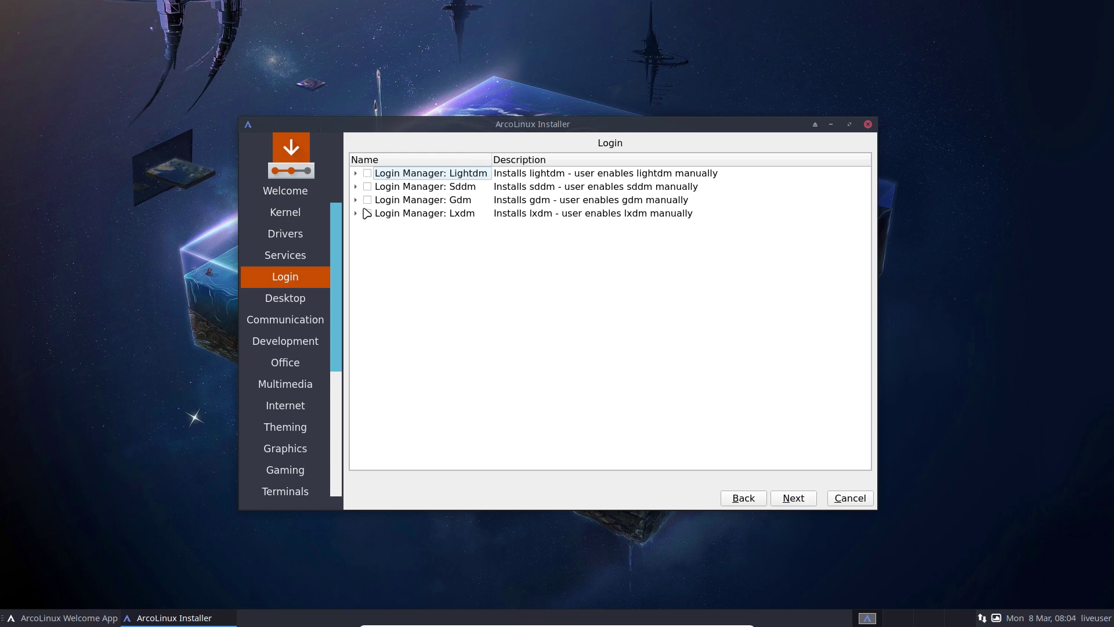
pyautogui.click(367, 187)
pyautogui.click(805, 499)
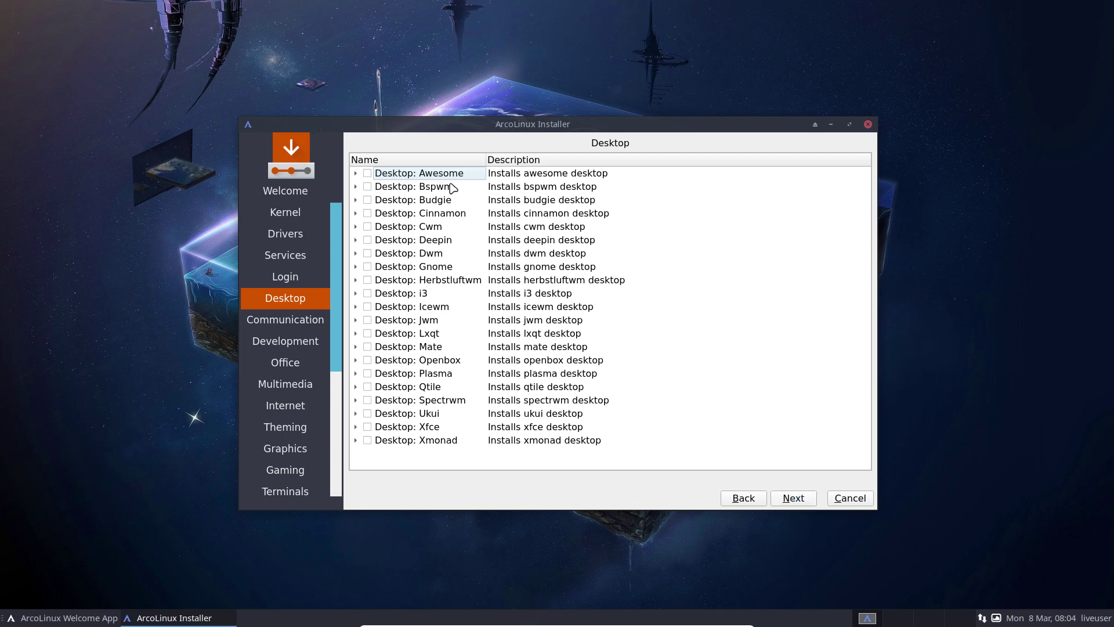
# Tick the Spectrwm desktop, then step back to Login and return to Desktop.
pyautogui.click(367, 400)
pyautogui.click(760, 499)
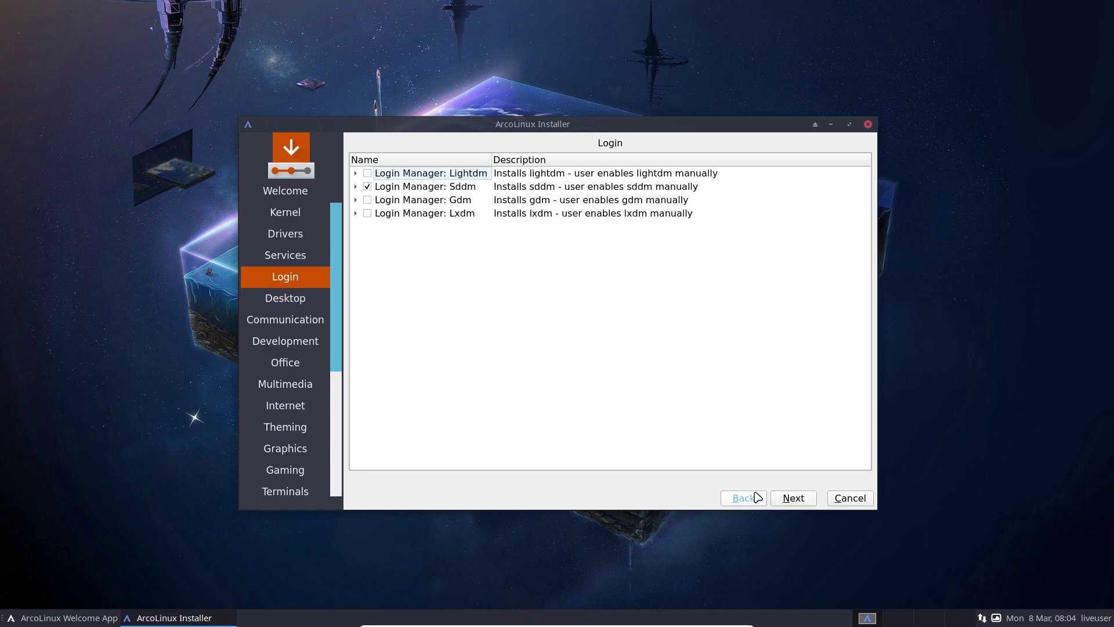
pyautogui.click(793, 498)
# Skip the Communication and Development package lists to reach the Office page.
pyautogui.click(793, 498)
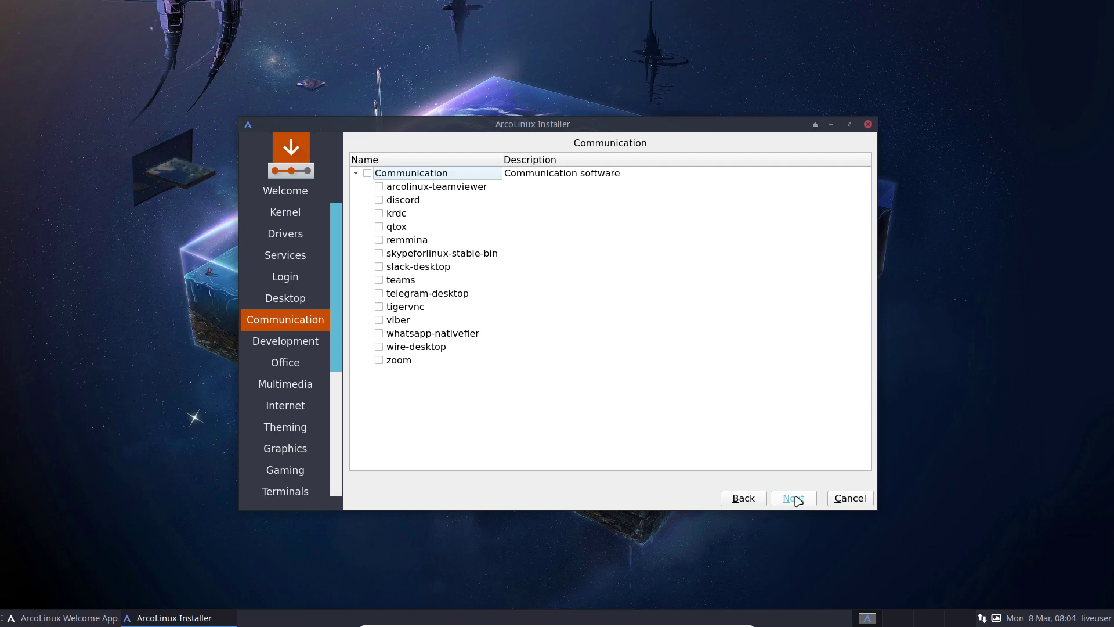
pyautogui.click(798, 500)
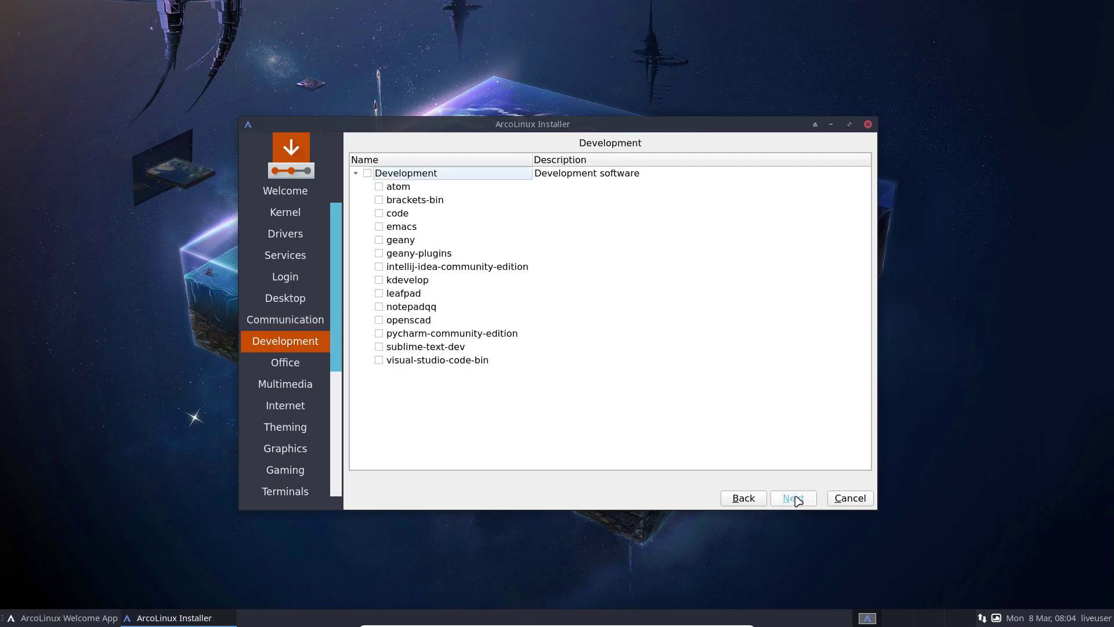
pyautogui.click(798, 501)
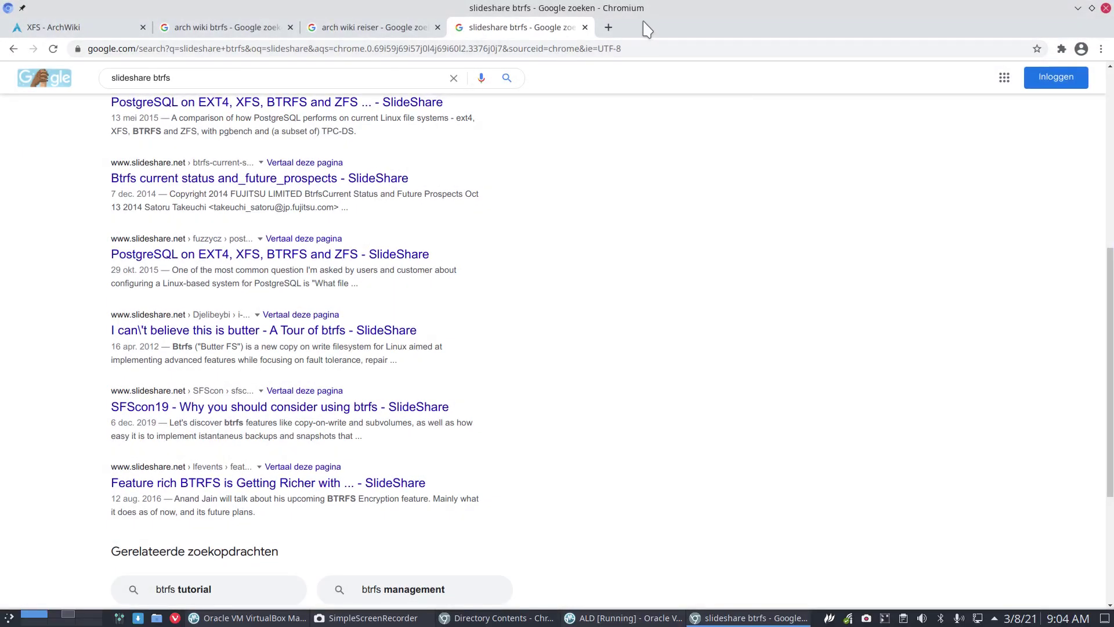
# Load github.com/arcolinuxd in a new Chromium tab.
pyautogui.click(608, 27)
pyautogui.click(428, 52)
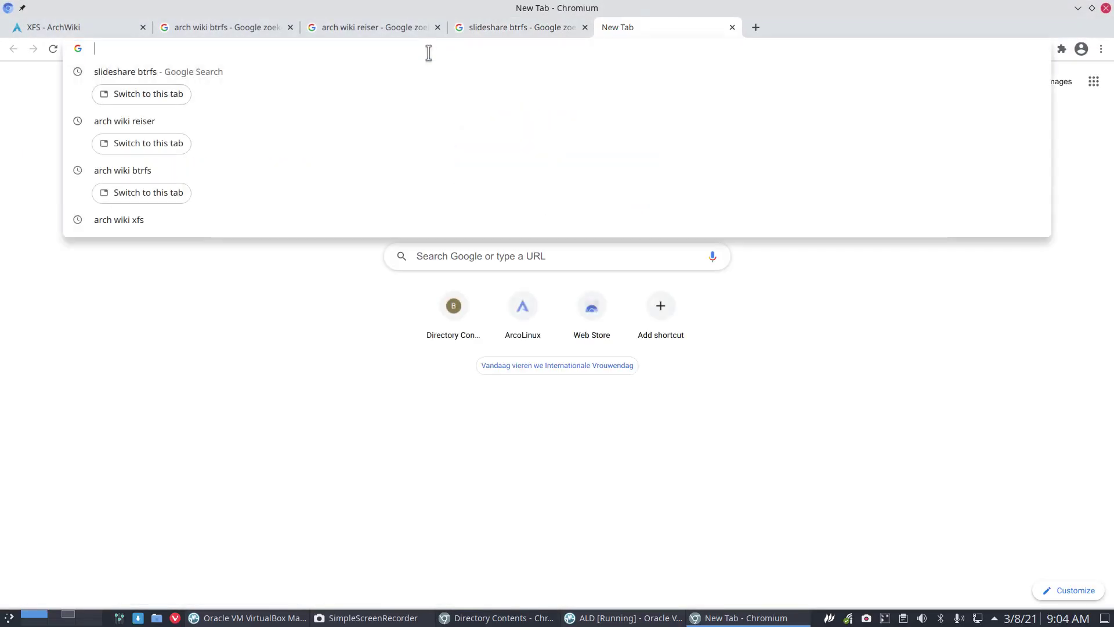
pyautogui.write('github.')
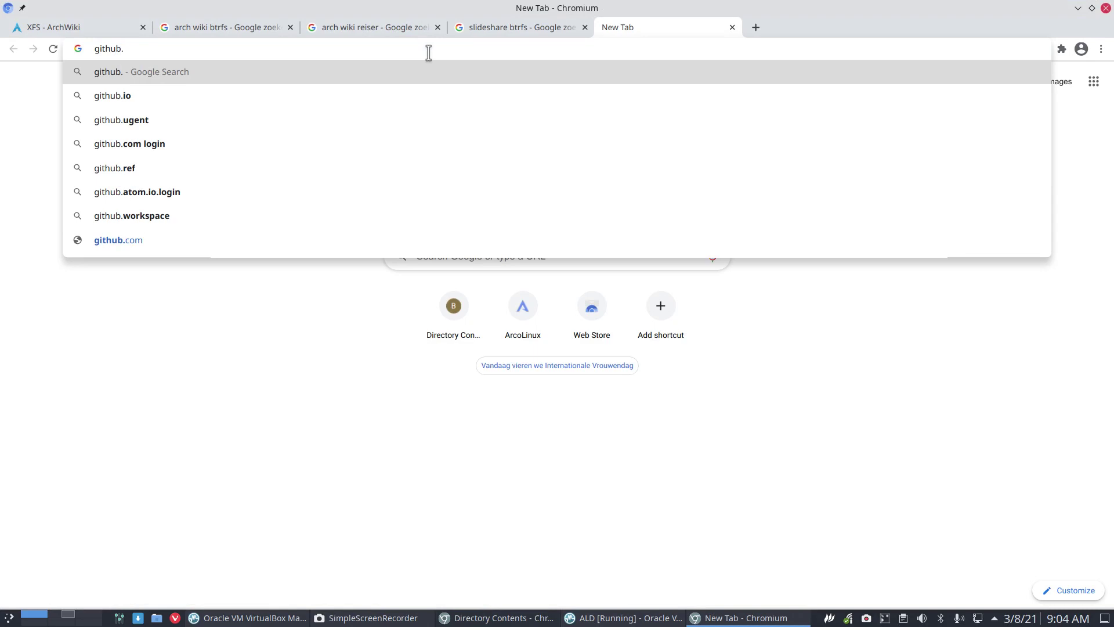
pyautogui.write('com/arco')
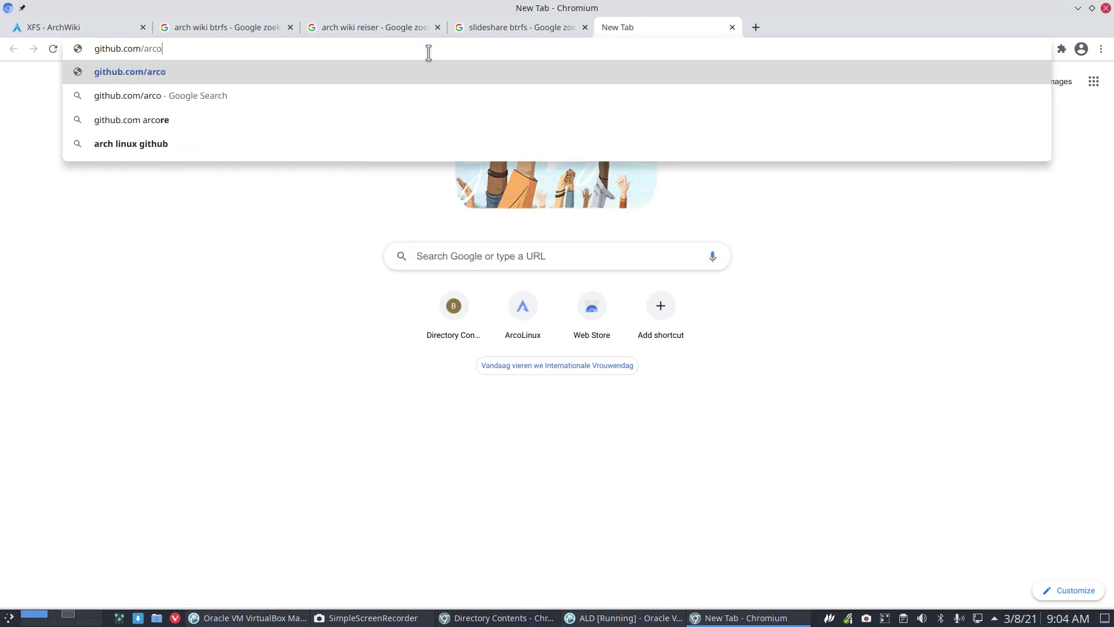
pyautogui.write('linuxd')
pyautogui.press('Return')
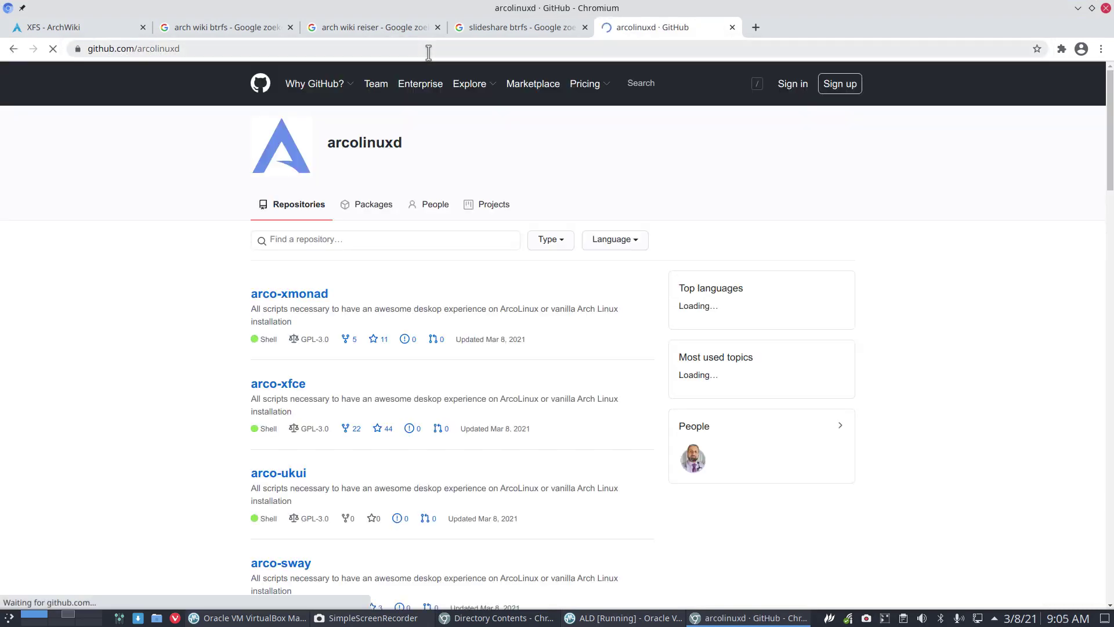
# Filter the repositories with 'spec' and open arco-spectrwm.
pyautogui.click(307, 246)
pyautogui.write('spec')
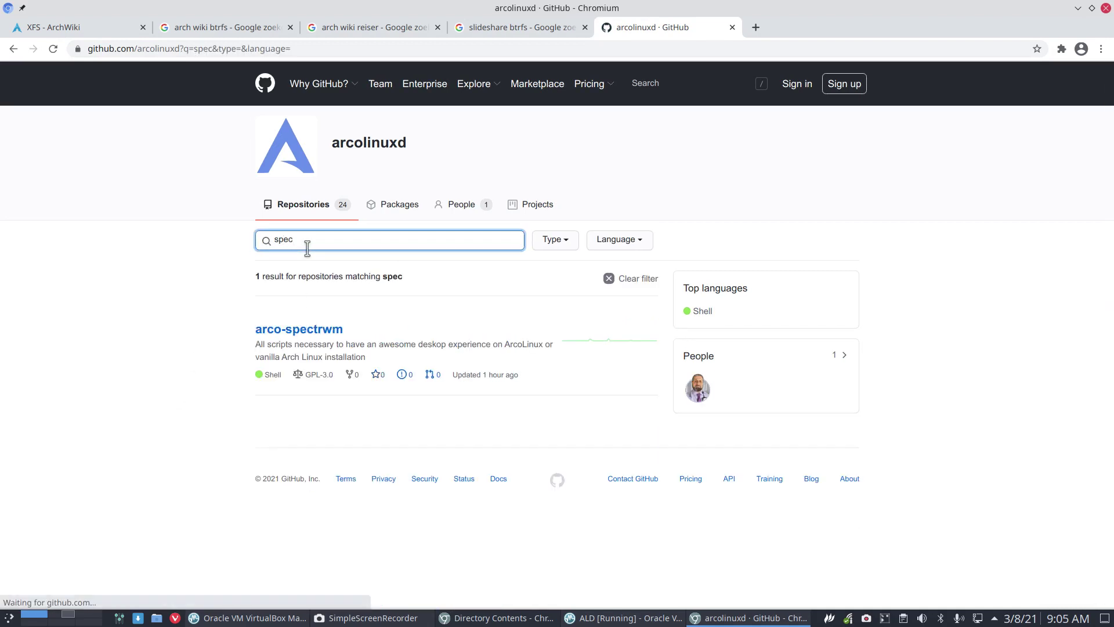
pyautogui.click(312, 333)
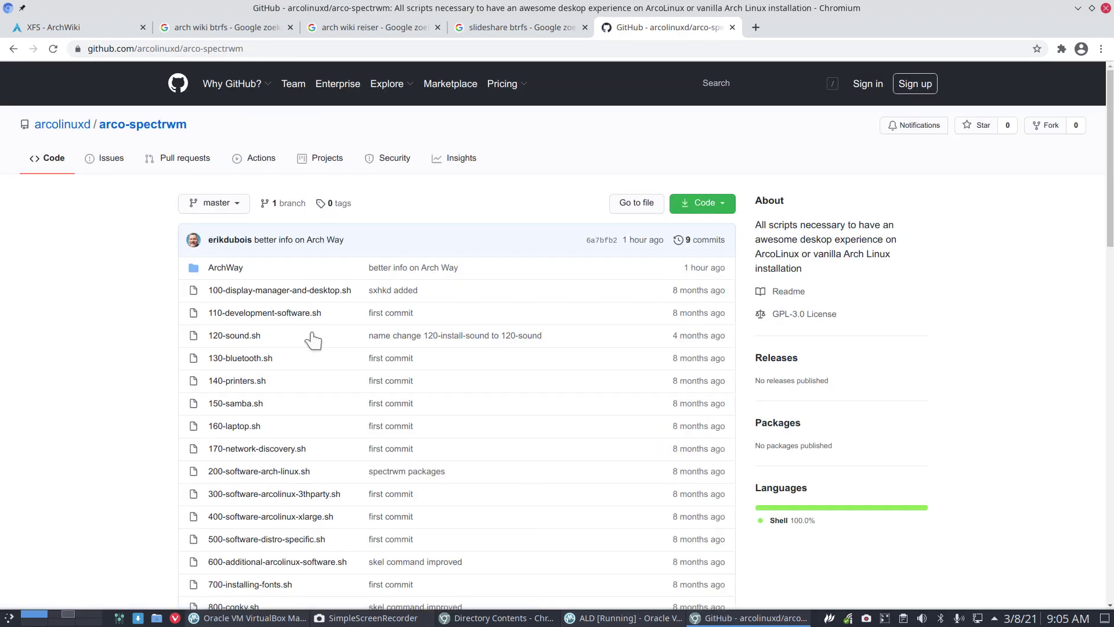
# Open 100-display-manager-and-desktop.sh and highlight the package list (lines 49–73) and line 81's func_install call.
pyautogui.scroll(-2, 313, 340)
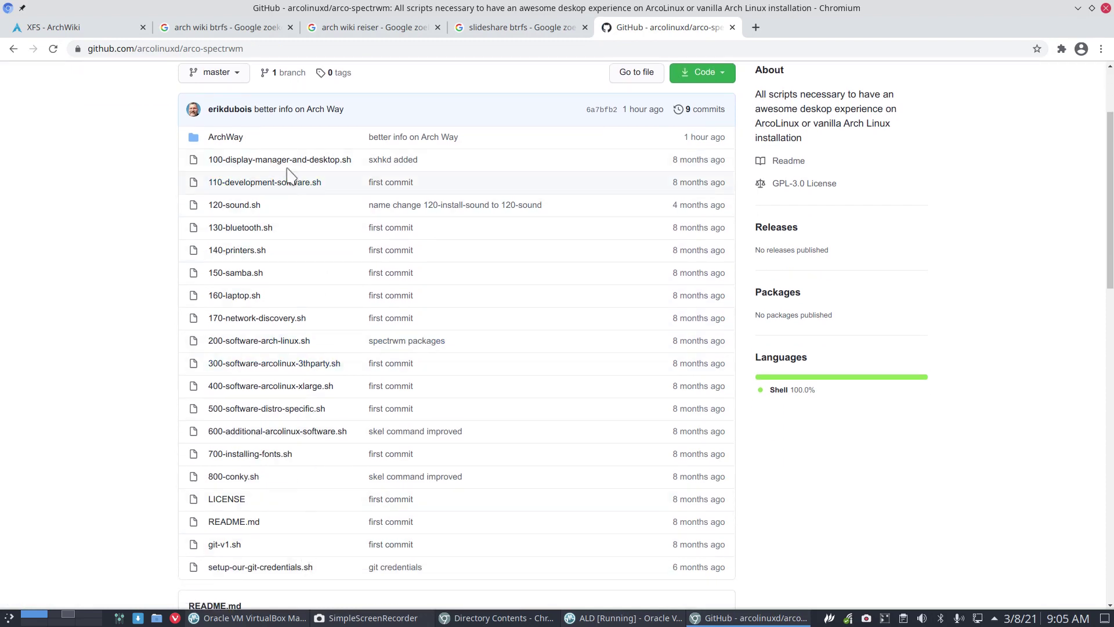
pyautogui.click(250, 160)
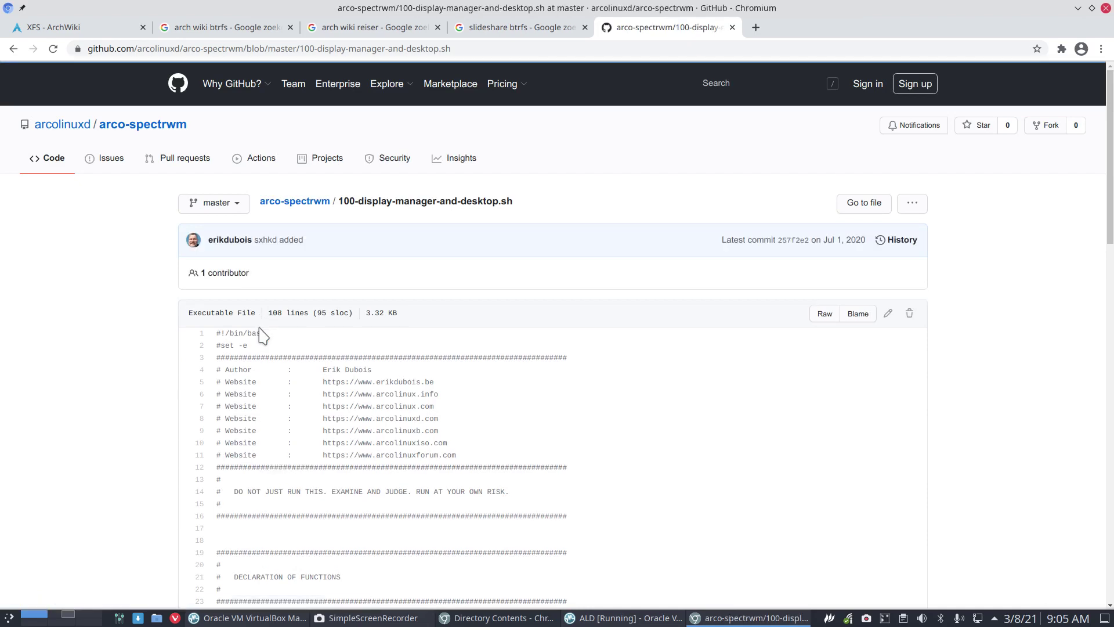
pyautogui.scroll(-5, 466, 467)
pyautogui.scroll(-8, 466, 468)
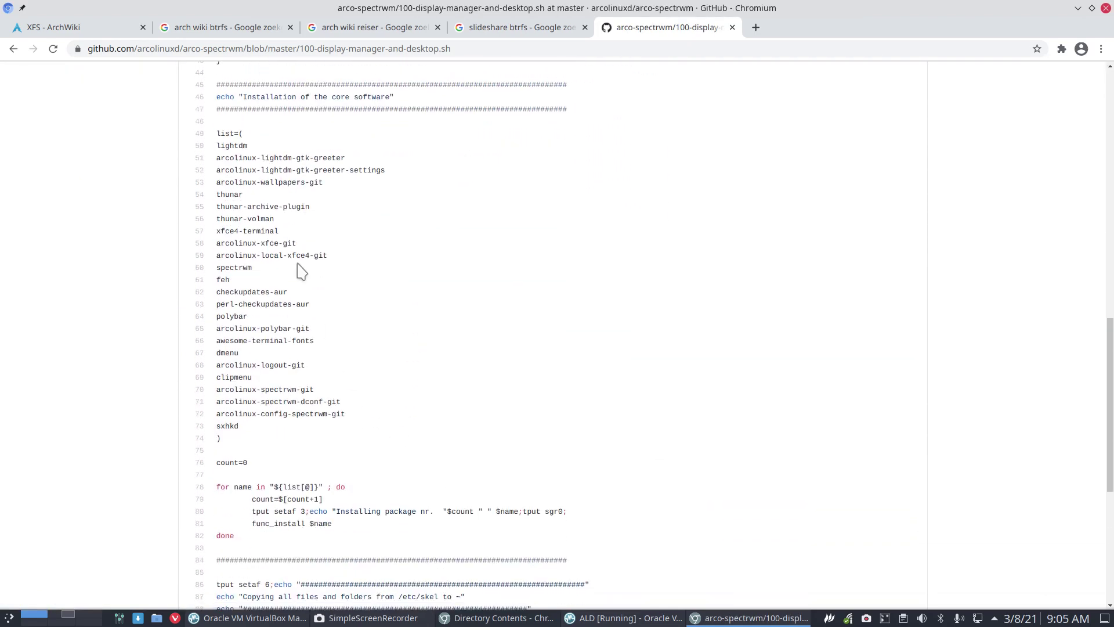
pyautogui.moveTo(218, 132); pyautogui.dragTo(326, 429)
pyautogui.scroll(-4, 326, 429)
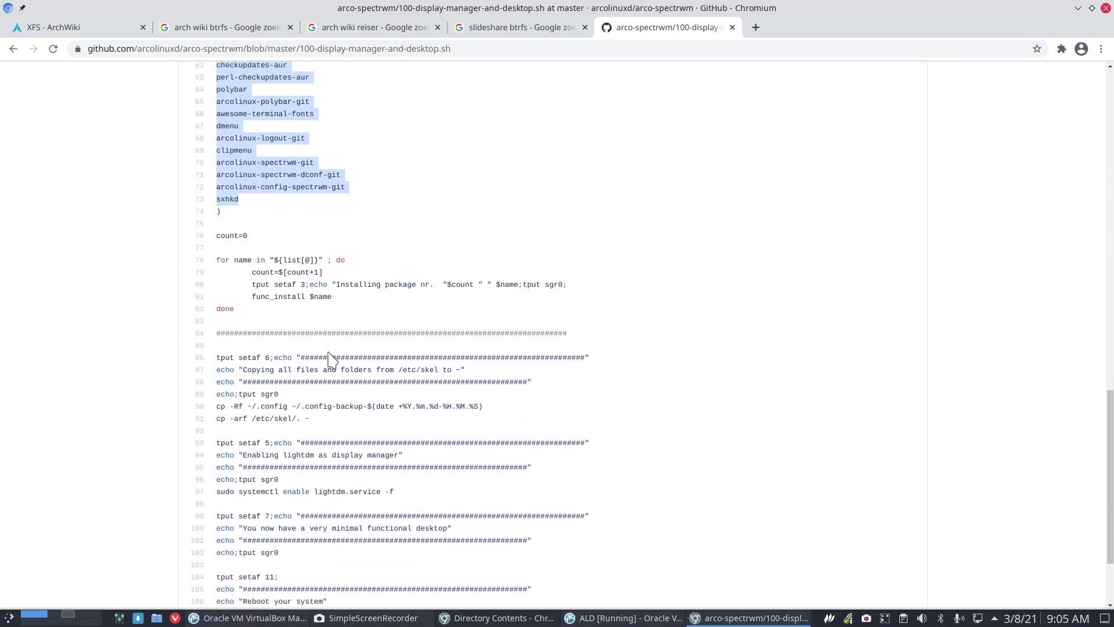
pyautogui.click(318, 280)
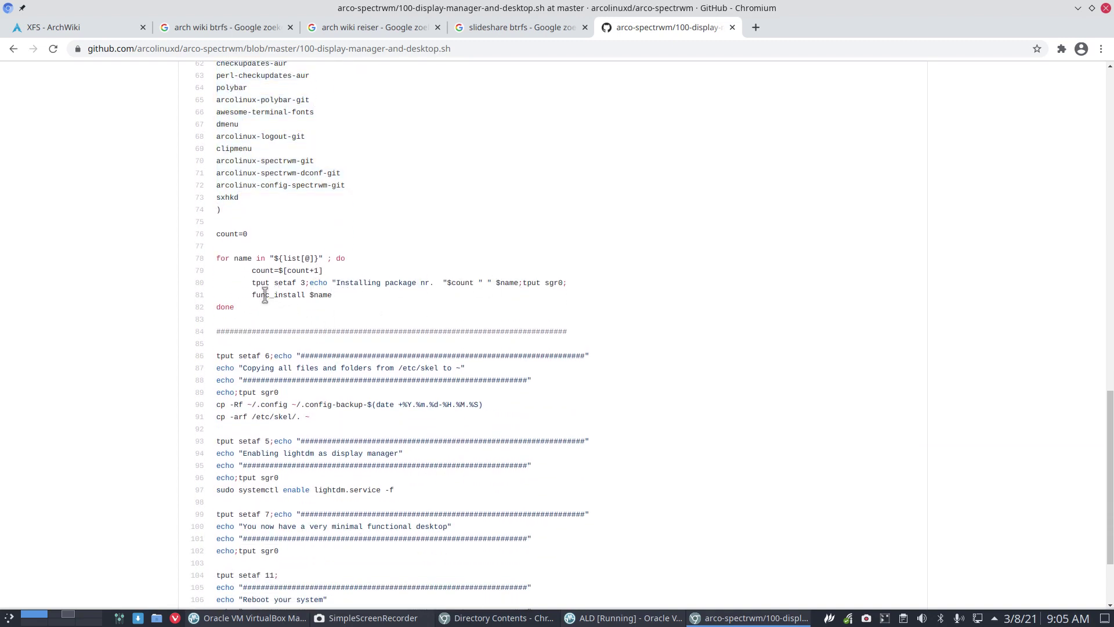
pyautogui.moveTo(257, 295); pyautogui.dragTo(359, 308)
# Highlight the pacman --noconfirm --needed options and thunar on line 54, then close the script tab.
pyautogui.scroll(10, 319, 330)
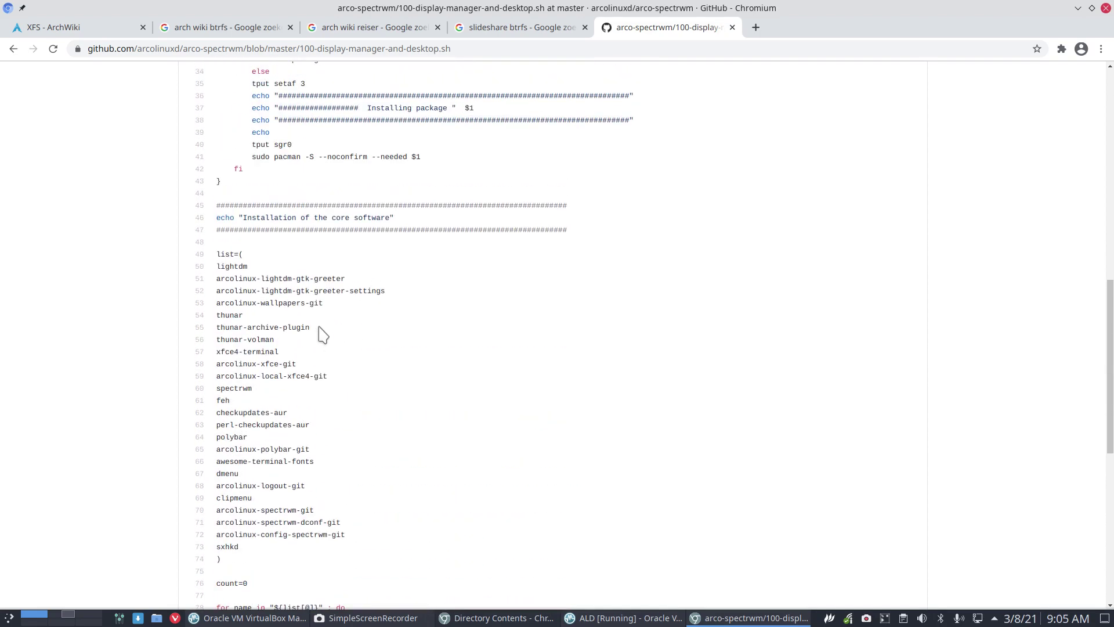
pyautogui.scroll(1, 313, 327)
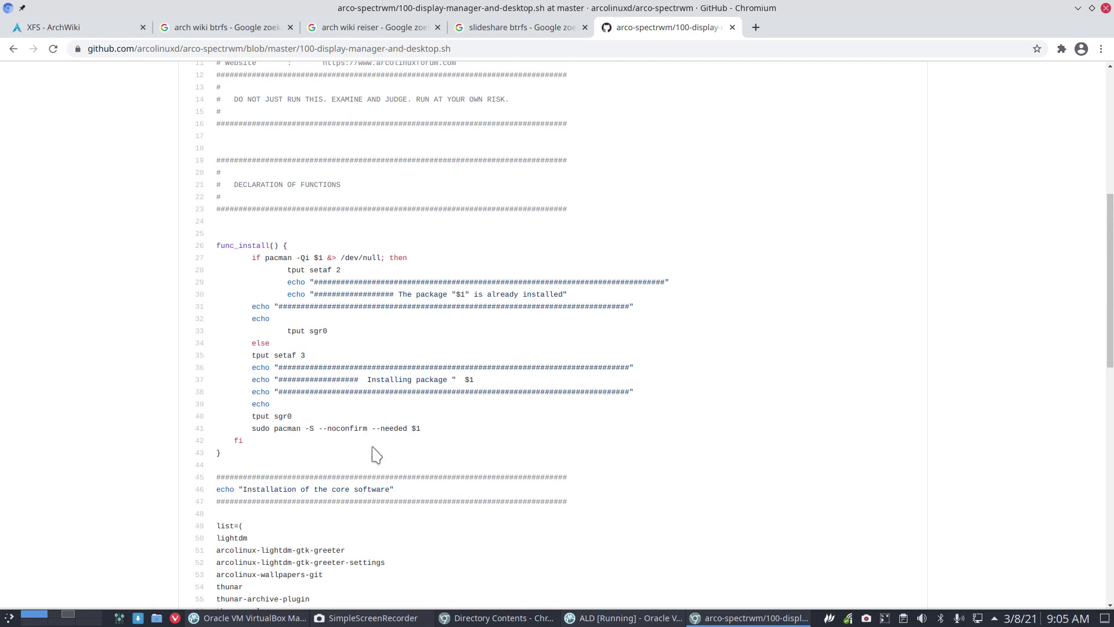
pyautogui.moveTo(327, 428); pyautogui.dragTo(402, 428)
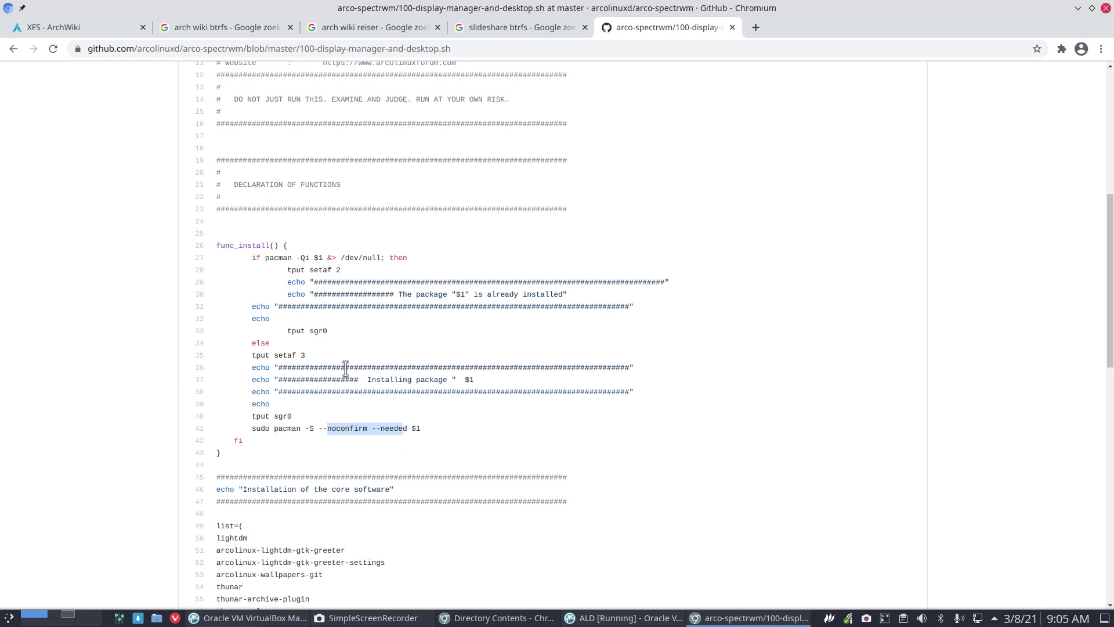
pyautogui.scroll(-4, 345, 369)
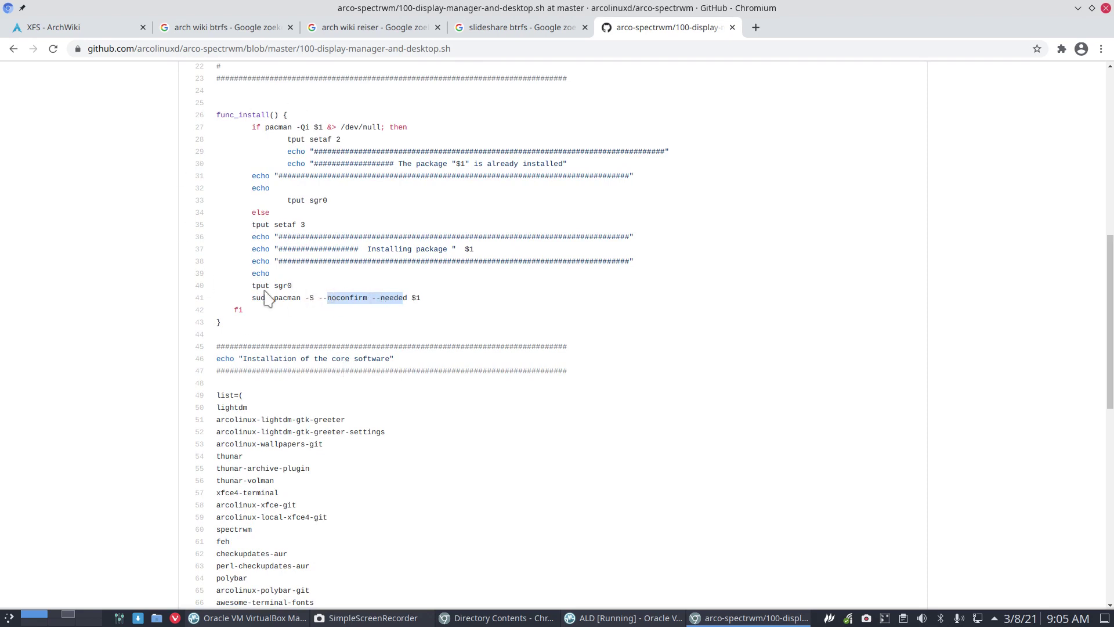
pyautogui.scroll(-6, 266, 298)
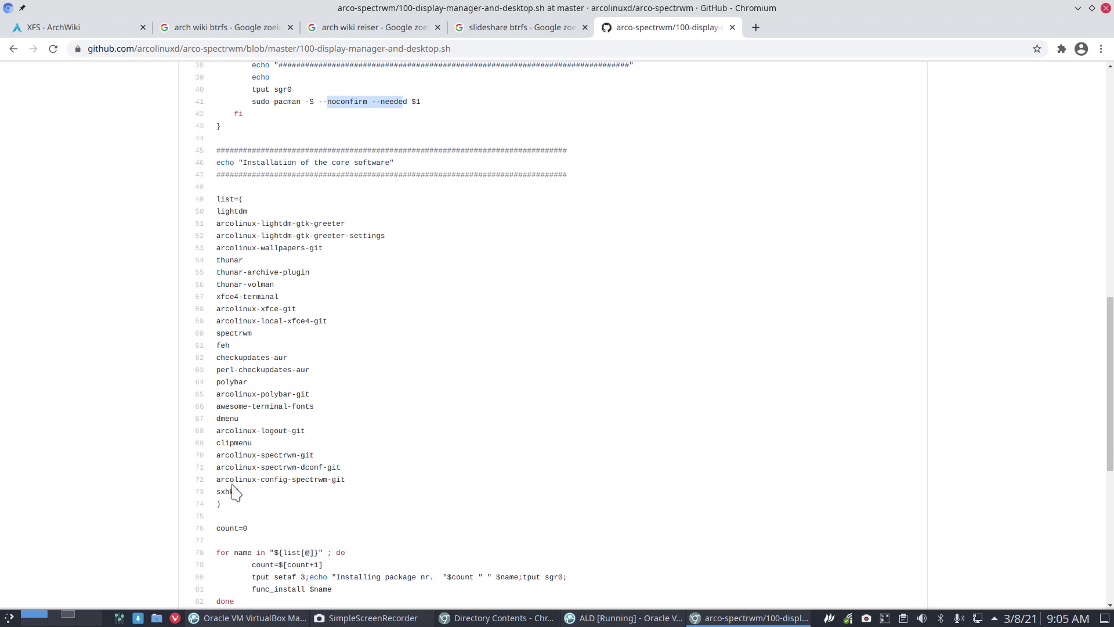
pyautogui.moveTo(247, 260); pyautogui.dragTo(215, 266)
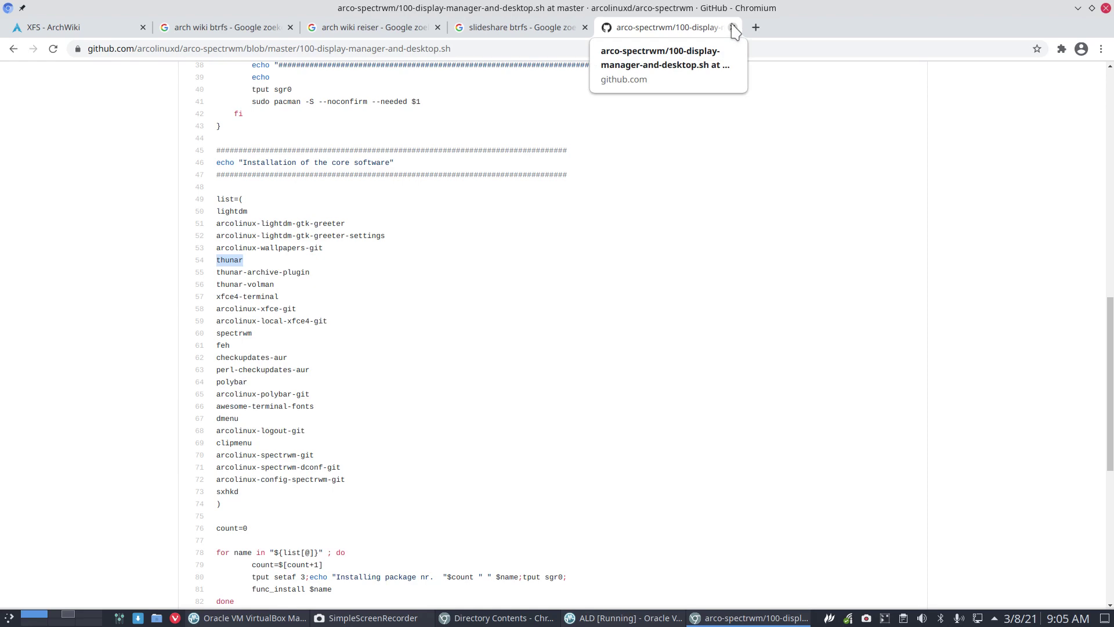
pyautogui.click(733, 27)
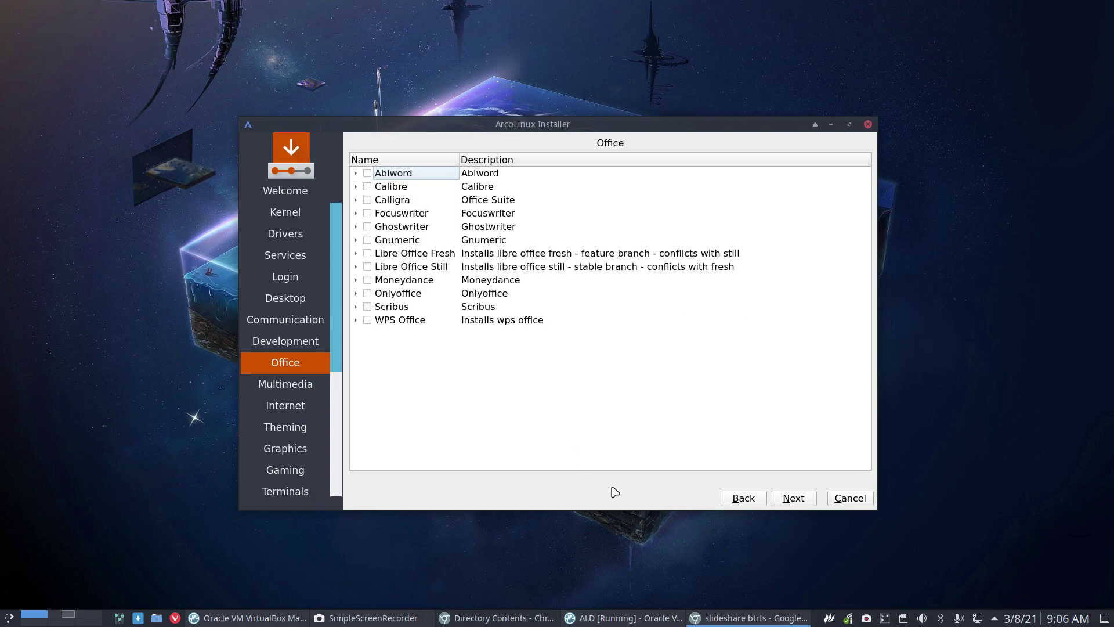
# Skip through the package pages and select all ArcoLinux Dev packages.
pyautogui.click(793, 498)
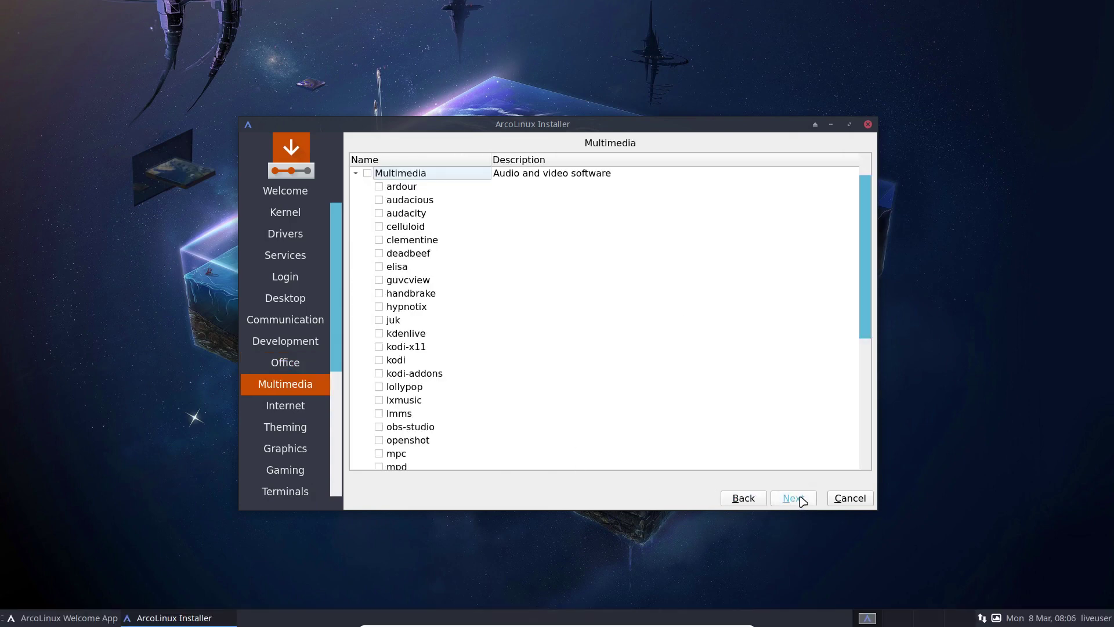
pyautogui.click(800, 499)
pyautogui.click(793, 499)
pyautogui.click(793, 498)
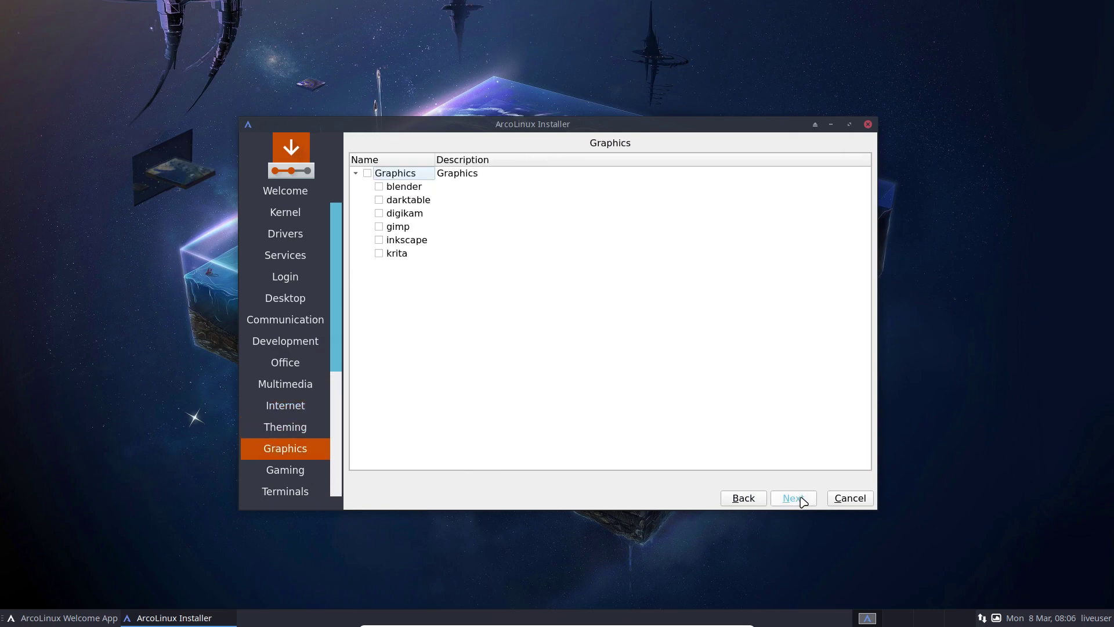
pyautogui.click(793, 498)
pyautogui.click(793, 498)
pyautogui.click(802, 500)
pyautogui.click(802, 500)
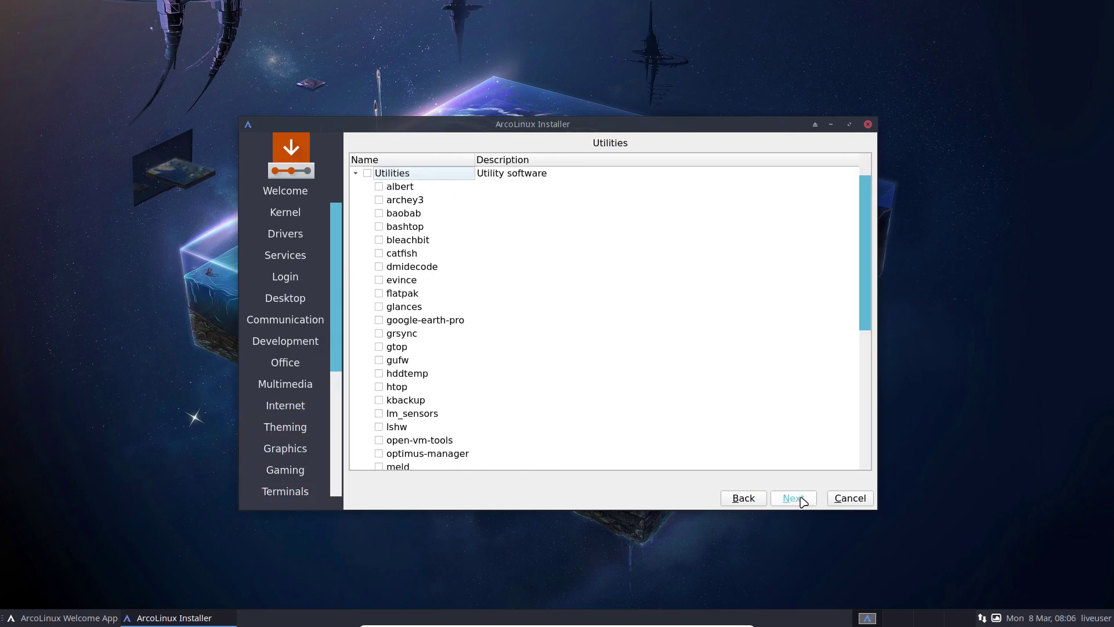
pyautogui.click(802, 500)
pyautogui.click(803, 500)
pyautogui.click(803, 501)
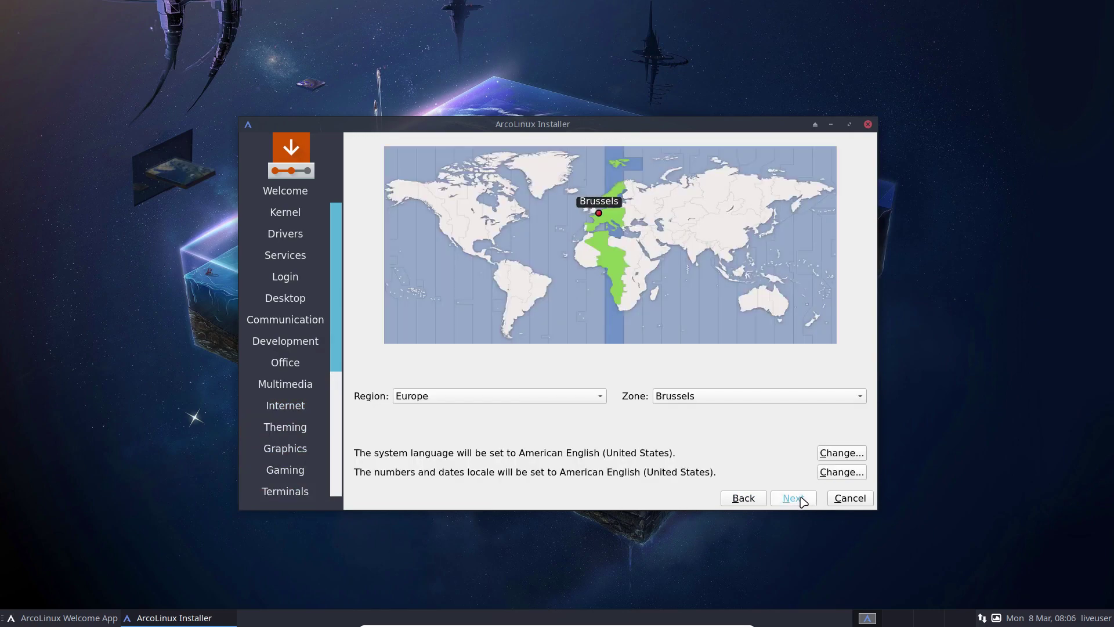
pyautogui.click(743, 497)
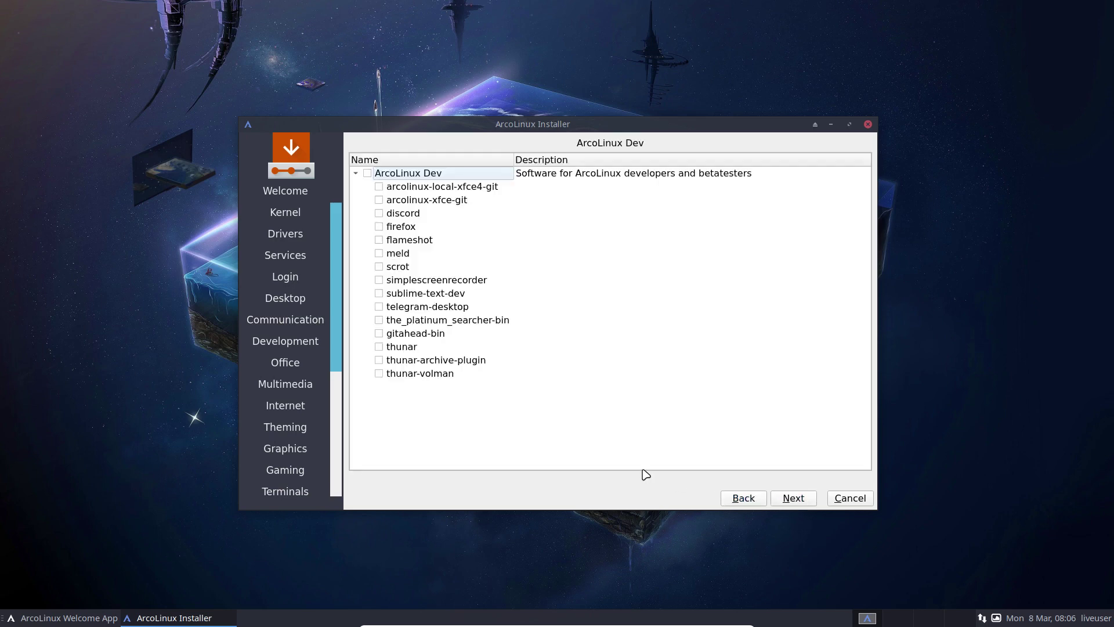
pyautogui.click(368, 173)
# Pass the timezone page and choose the Belgian keyboard layout with its Default variant.
pyautogui.click(790, 503)
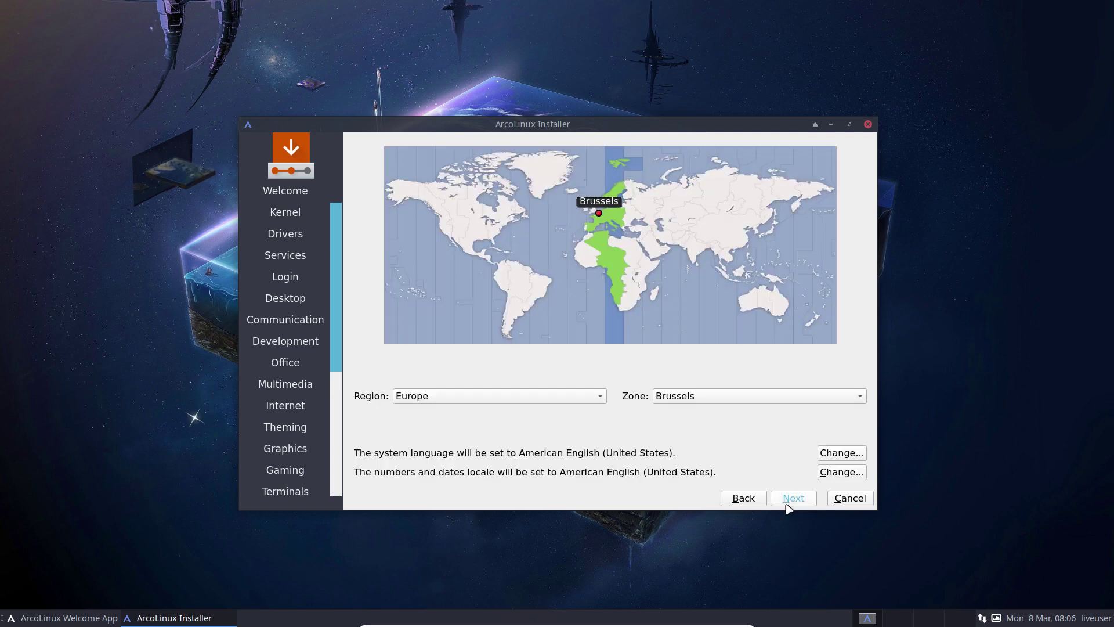
pyautogui.click(791, 503)
pyautogui.scroll(4, 401, 349)
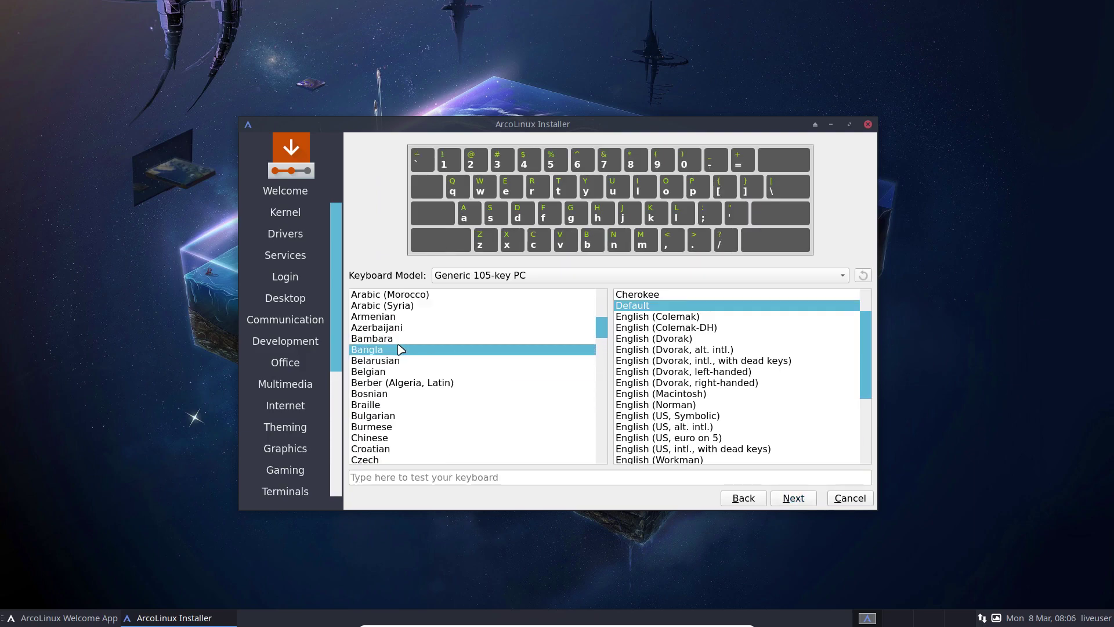
pyautogui.click(401, 371)
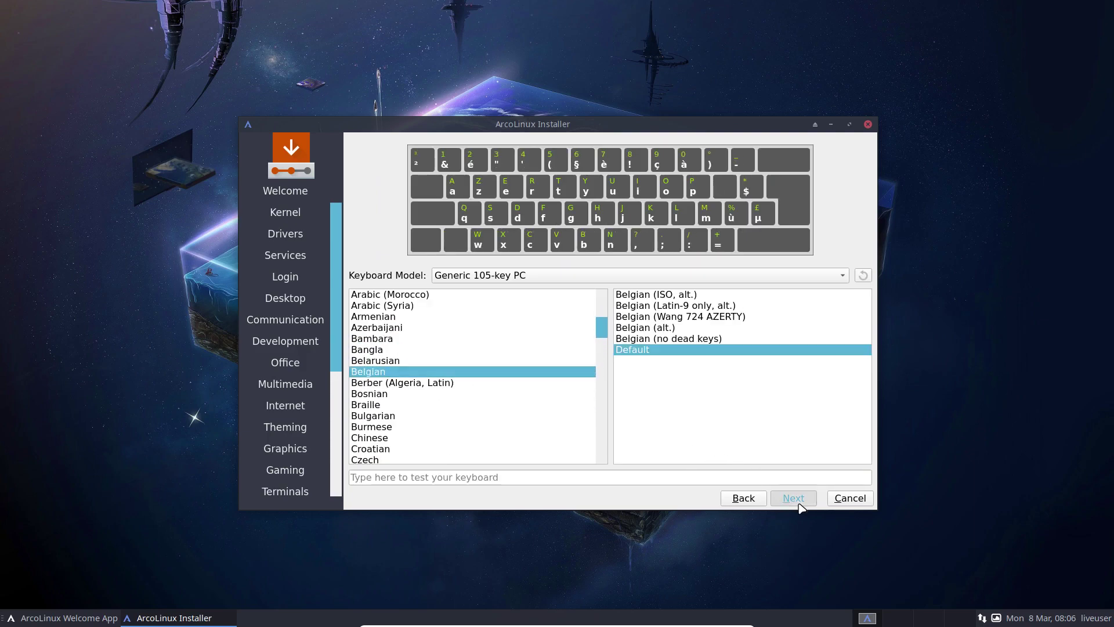
pyautogui.click(794, 498)
# Choose Erase disk for the 30.5 GiB drive with No Swap and encryption left off.
pyautogui.click(432, 176)
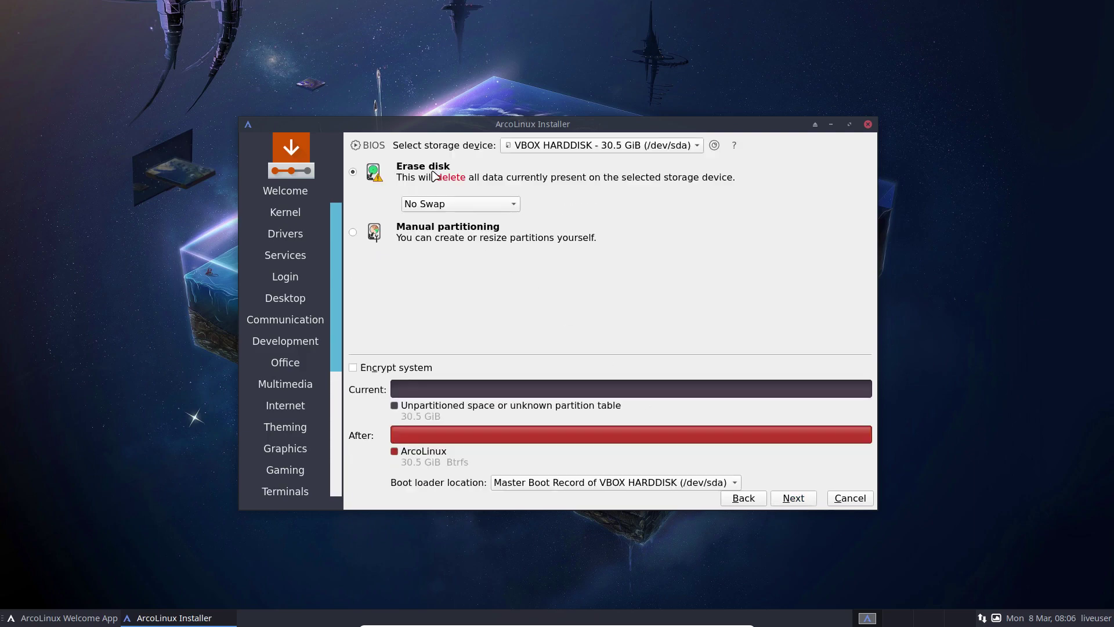
pyautogui.click(443, 203)
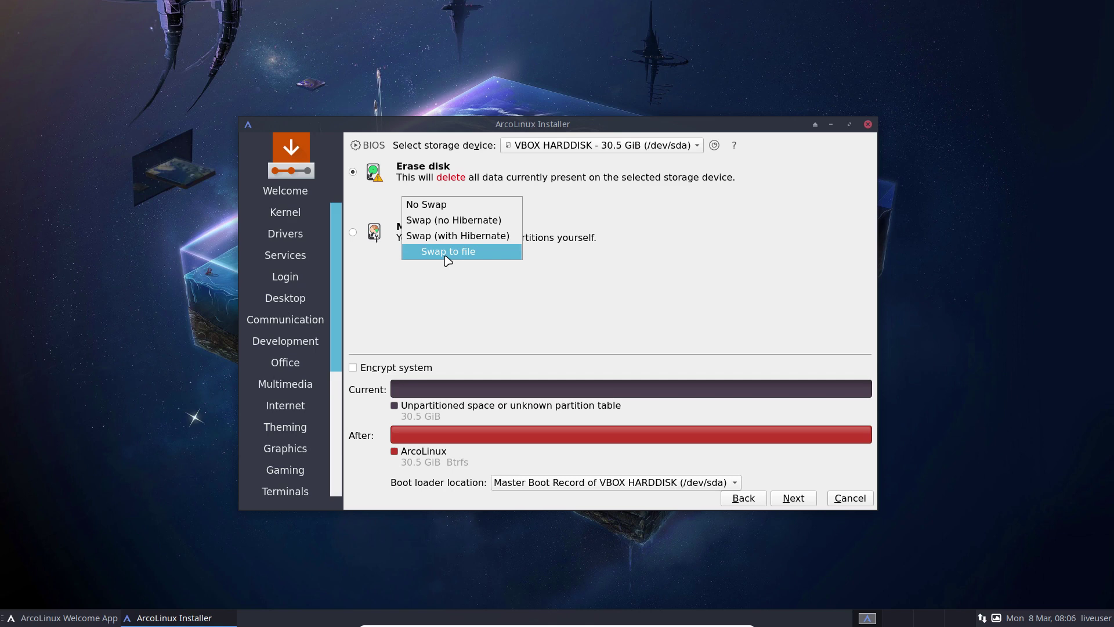
pyautogui.click(445, 281)
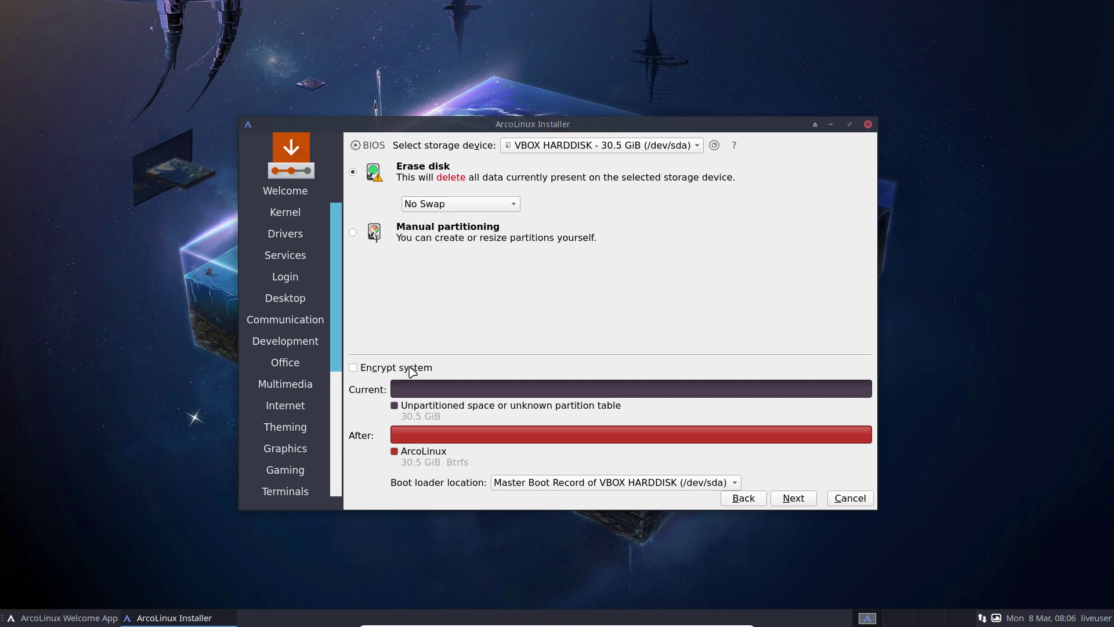
pyautogui.click(413, 370)
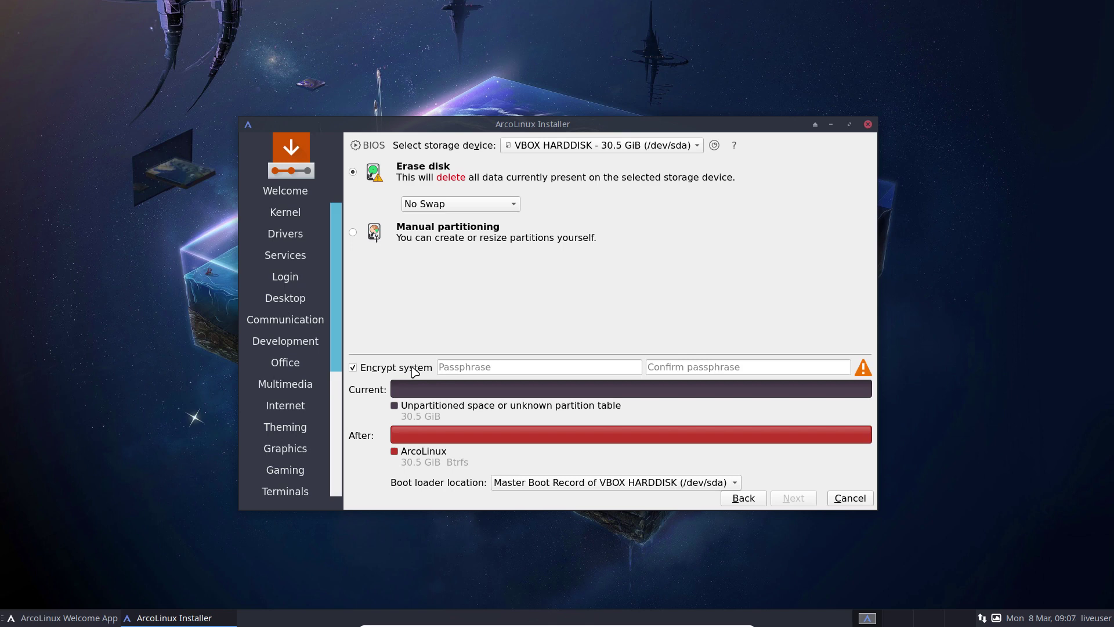
pyautogui.click(414, 371)
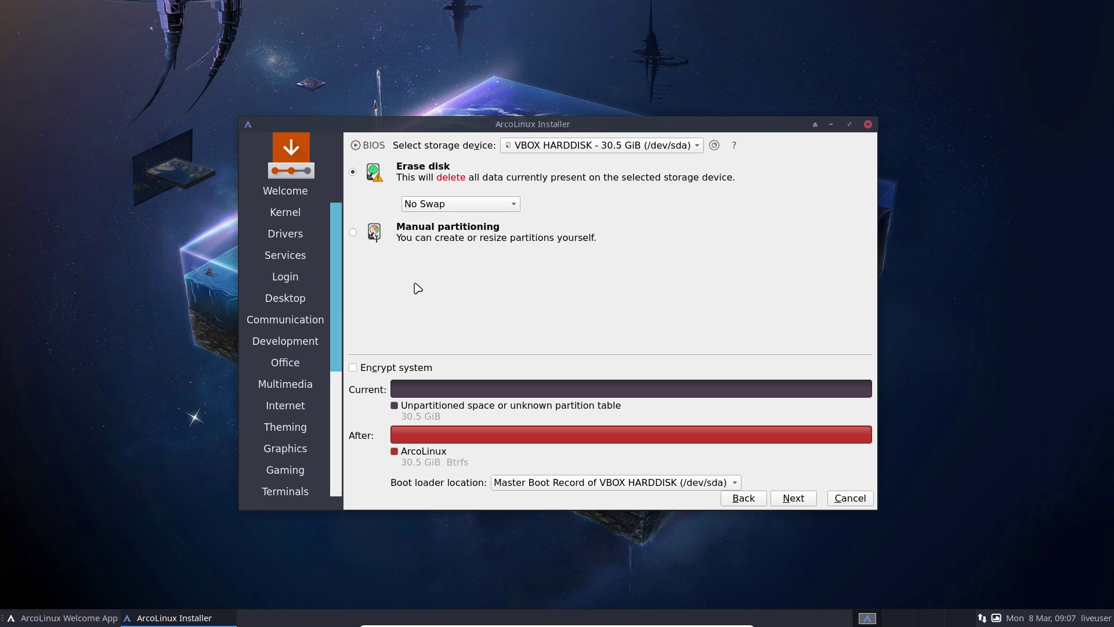
pyautogui.click(446, 207)
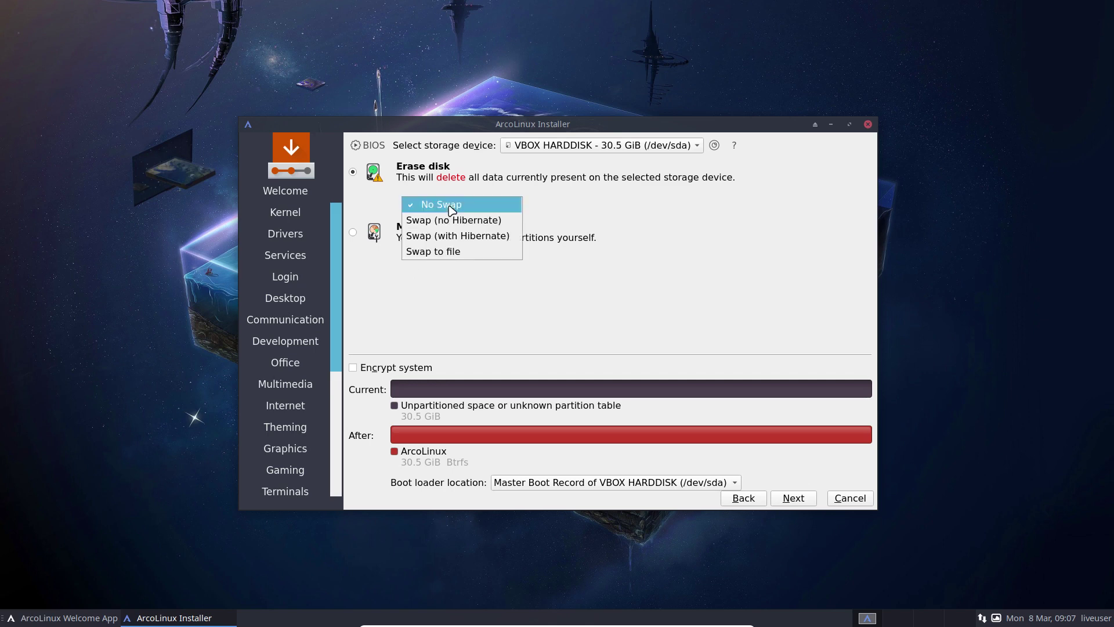
pyautogui.click(579, 209)
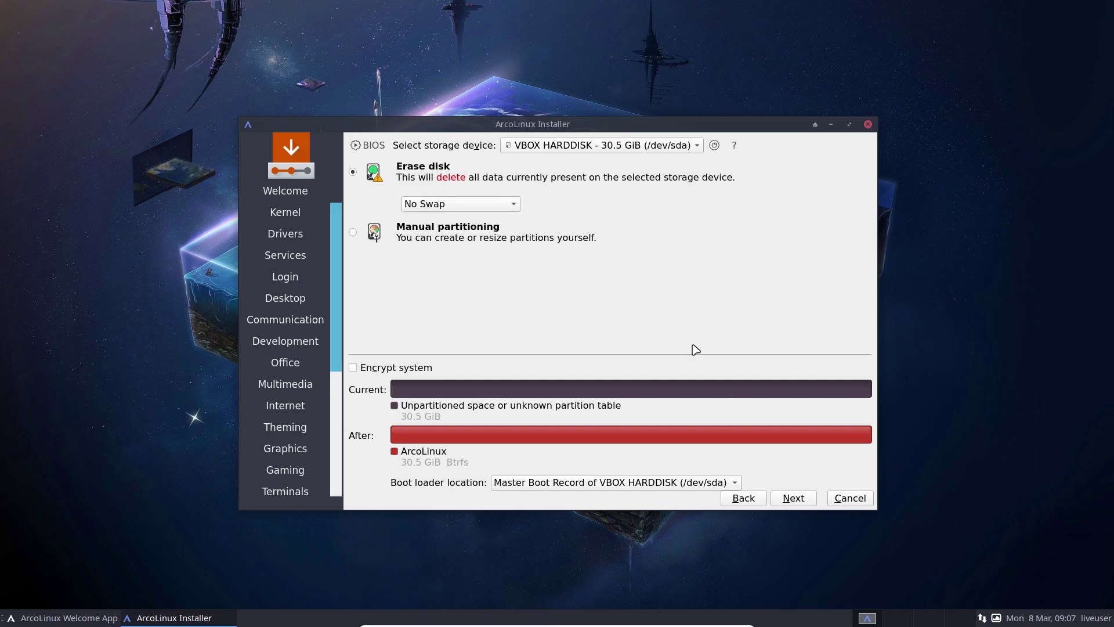
# Enter the user's name and password twice, enable auto-login and the shared administrator password, then go to Summary.
pyautogui.click(790, 498)
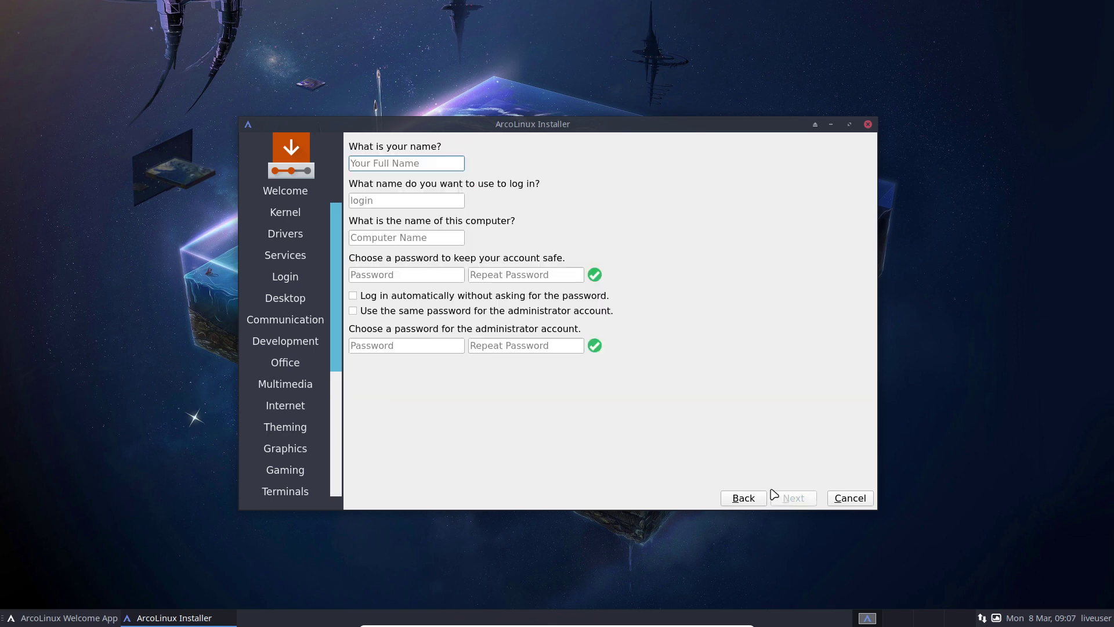
pyautogui.press('Tab')
pyautogui.press('Tab')
pyautogui.press('Tab')
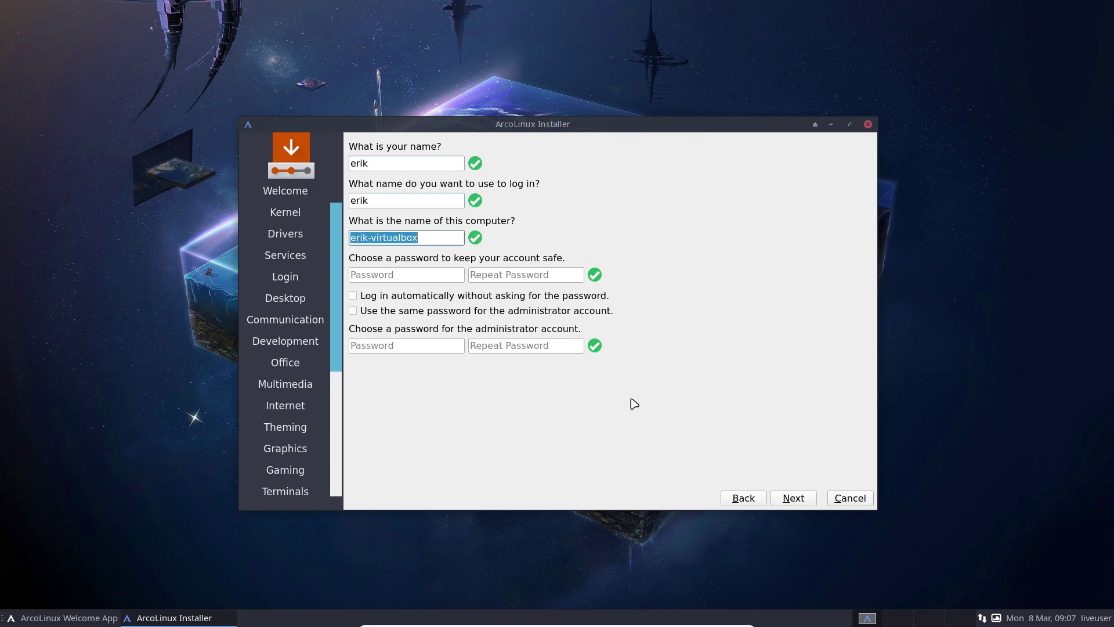
pyautogui.press('Tab')
pyautogui.press('Tab')
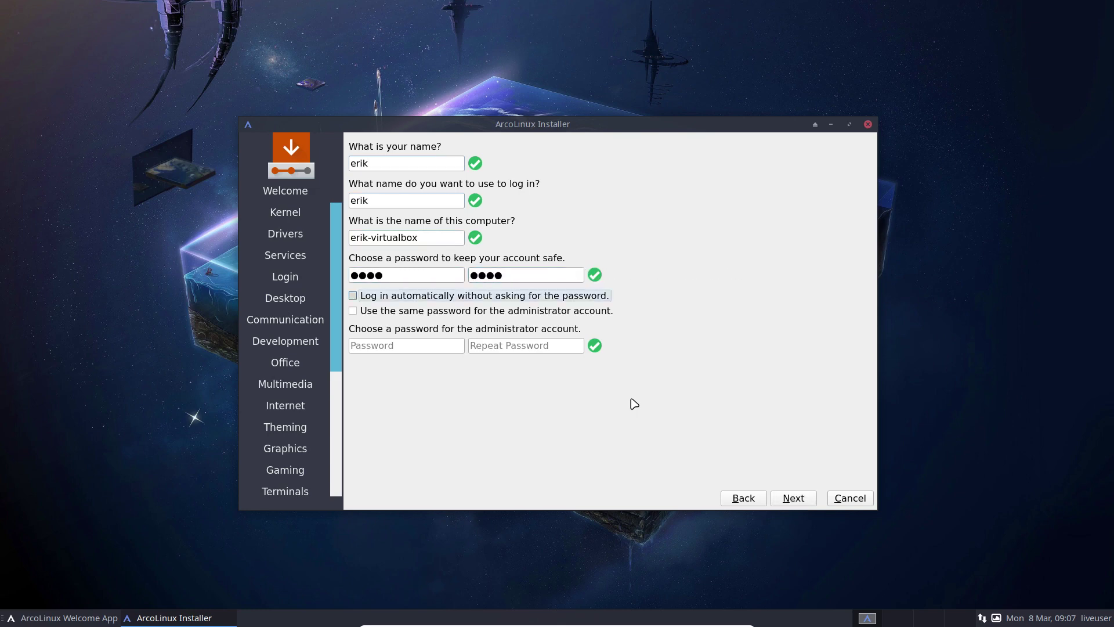
pyautogui.press('Tab')
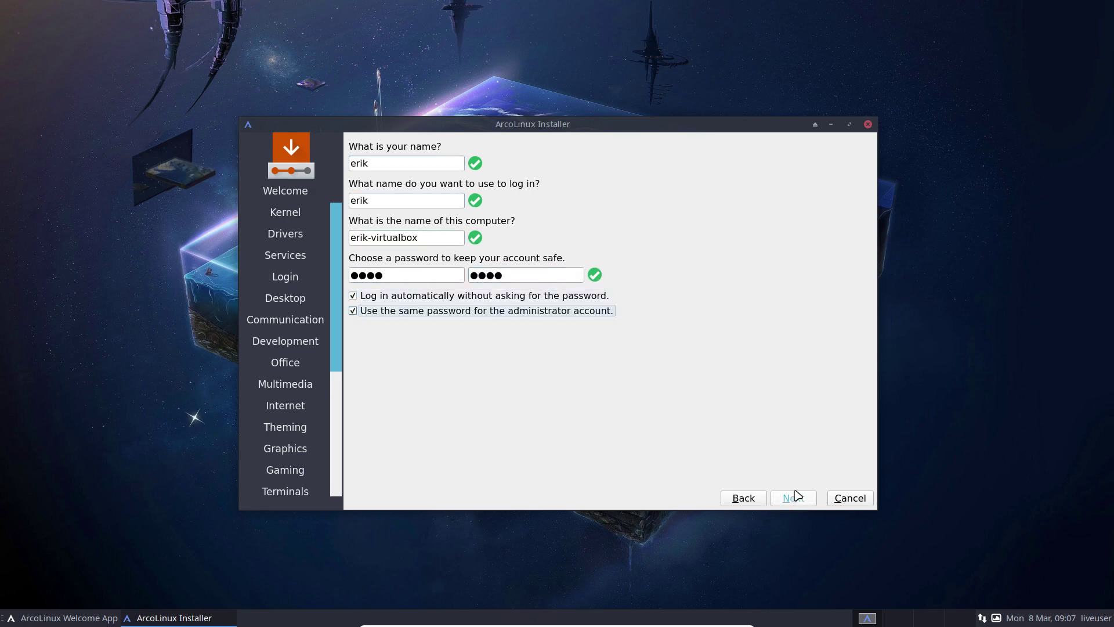
pyautogui.click(795, 497)
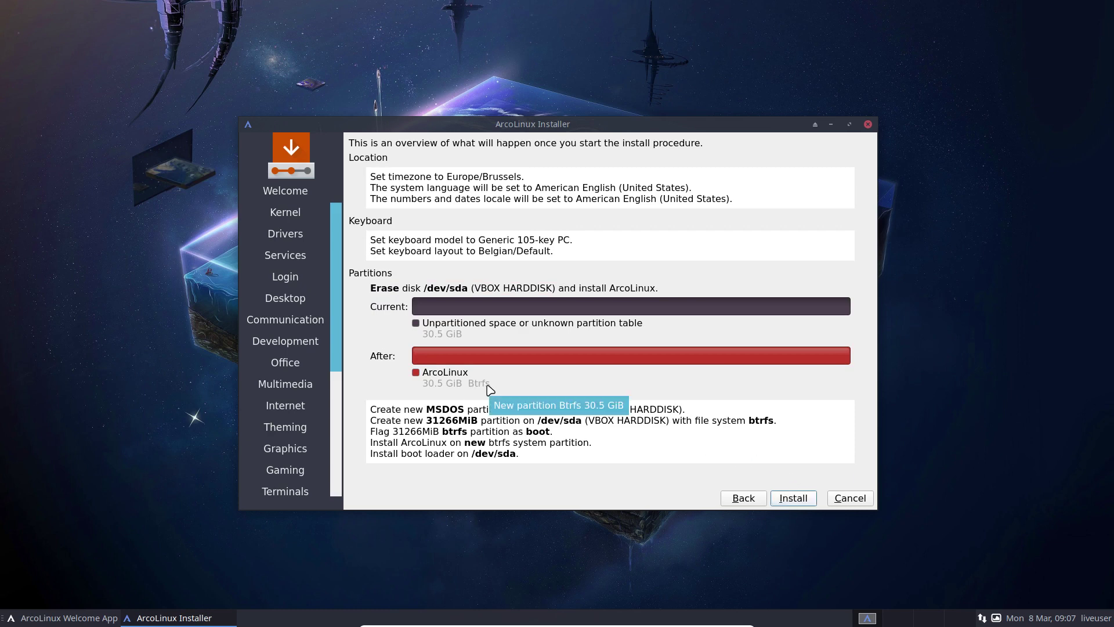
# Return to partitioning and change the swap option to Swap (with Hibernate).
pyautogui.click(744, 502)
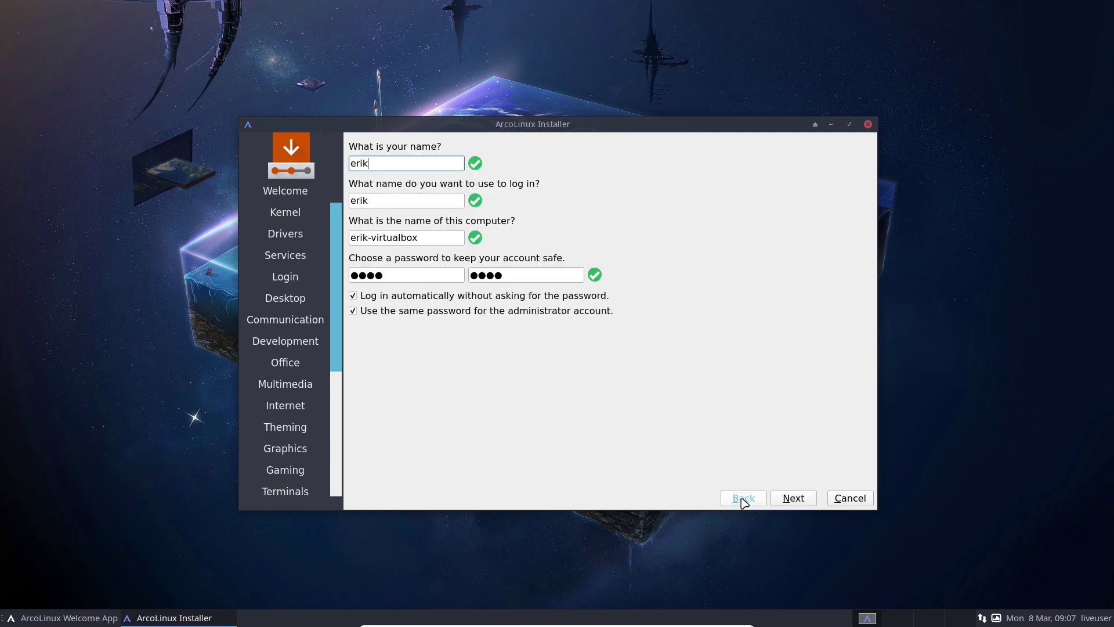
pyautogui.click(744, 502)
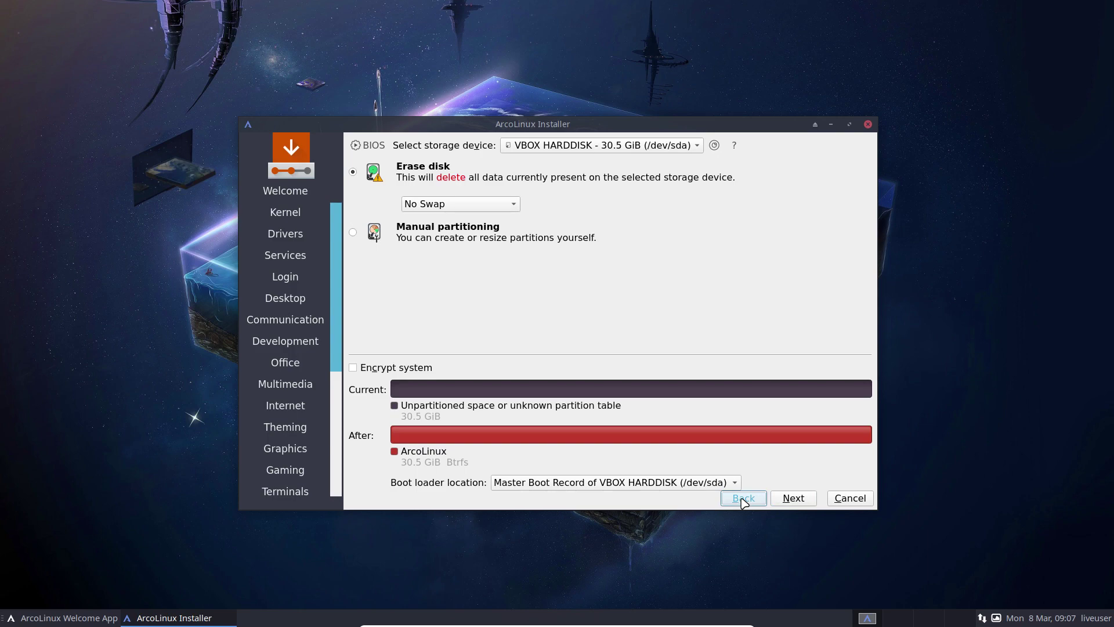
pyautogui.click(495, 204)
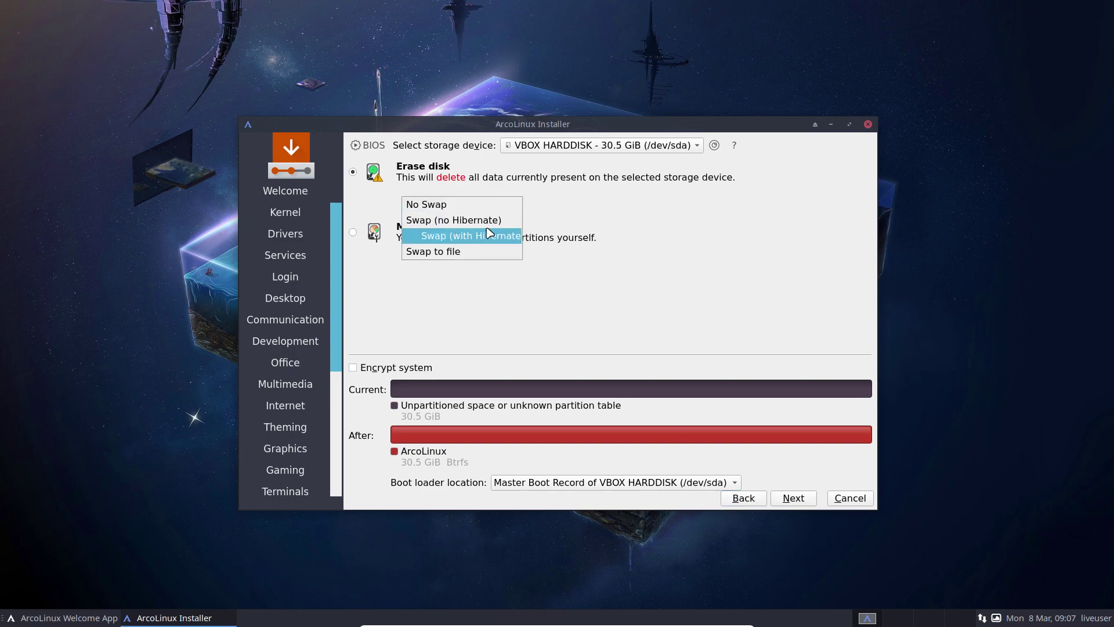
pyautogui.click(489, 235)
# Review the 21.7 GiB Btrfs plus 8.8 GiB swap summary, then cancel and quit the installer.
pyautogui.click(792, 499)
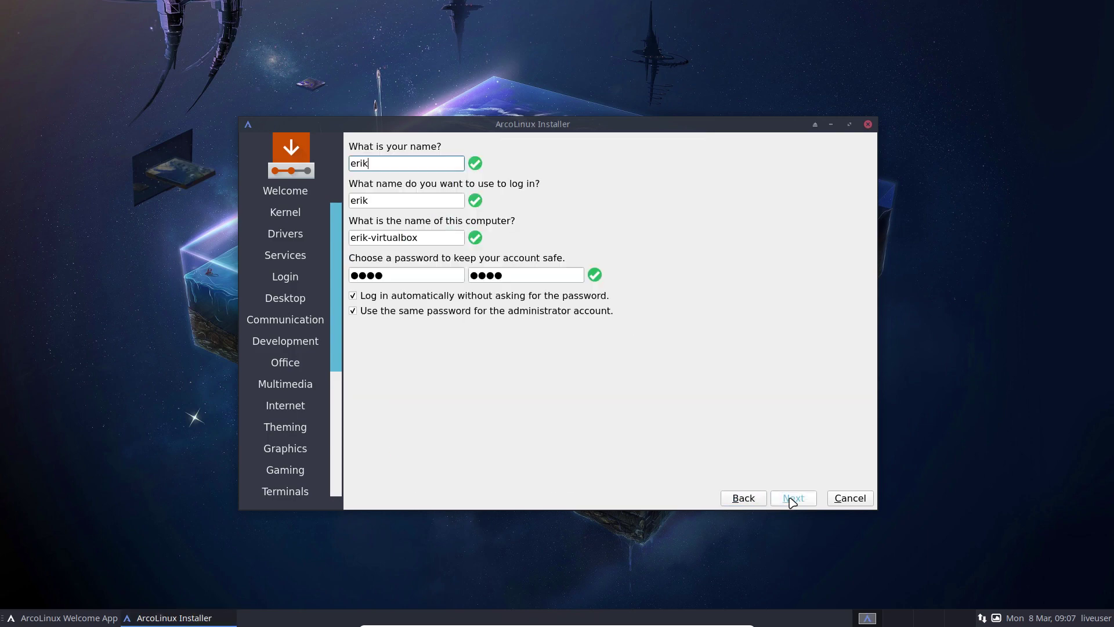
pyautogui.click(792, 499)
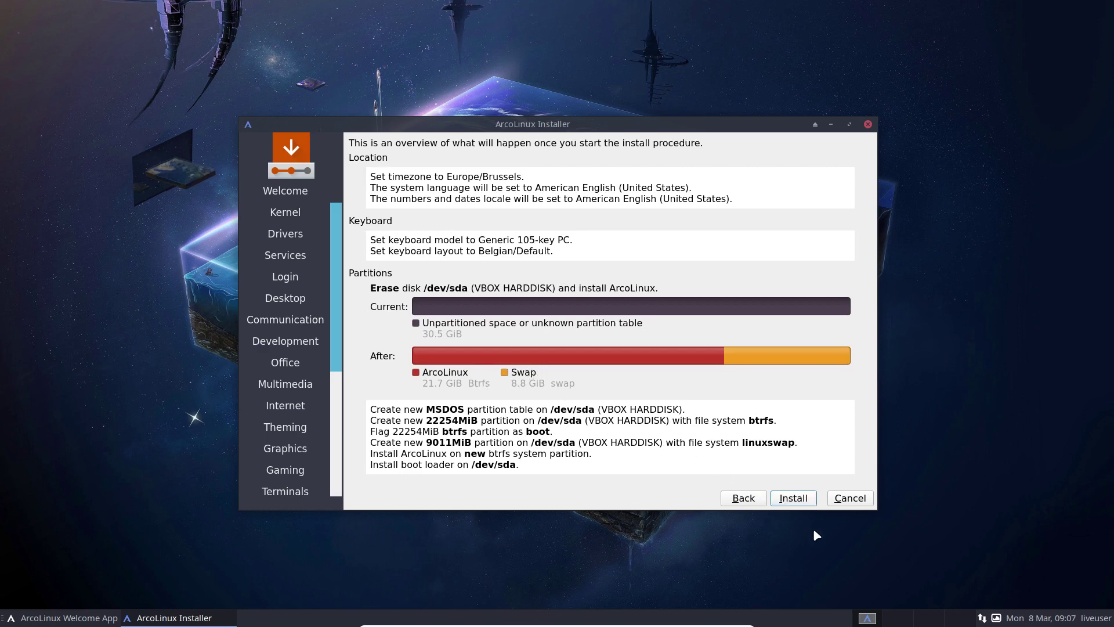
pyautogui.click(867, 499)
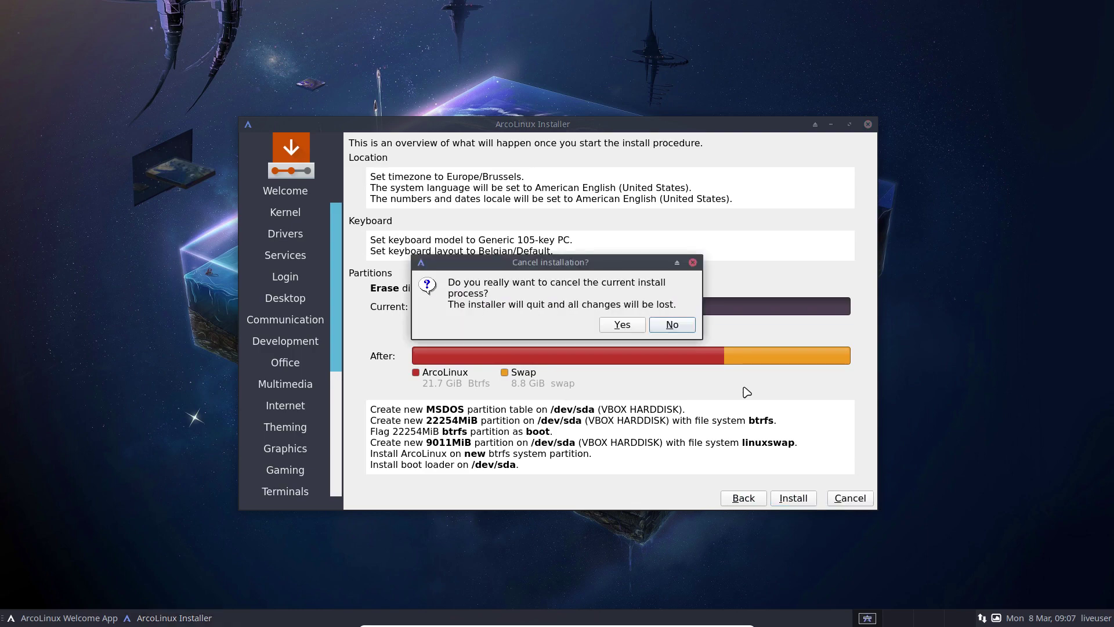
pyautogui.click(622, 324)
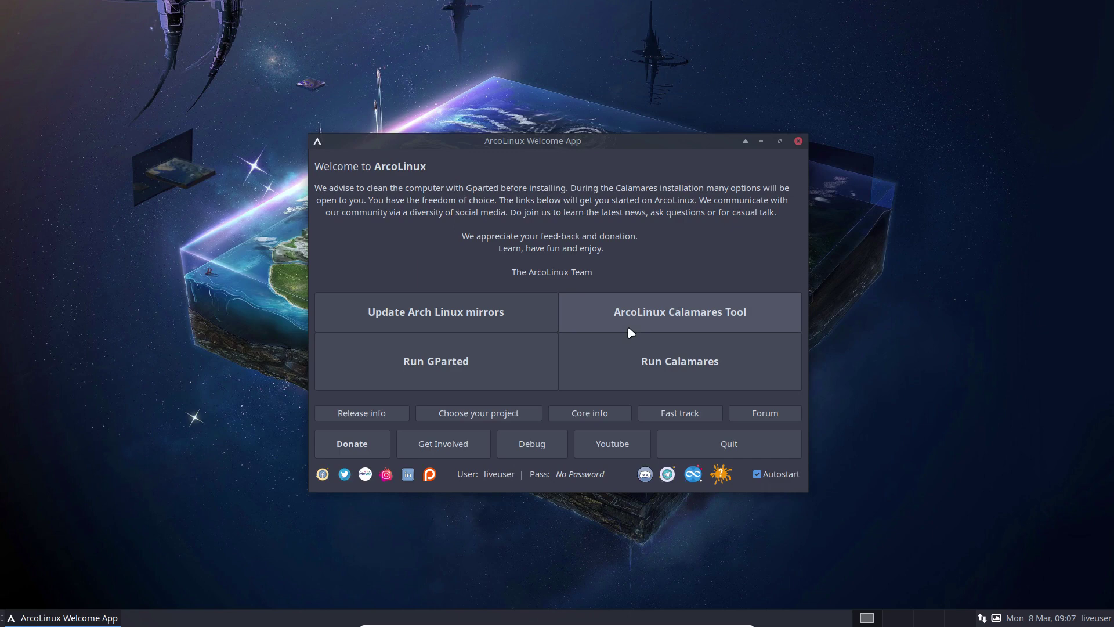
# Set reiser as the preferred filesystem in the ArcoLinux Calamares Tool and save it.
pyautogui.click(645, 322)
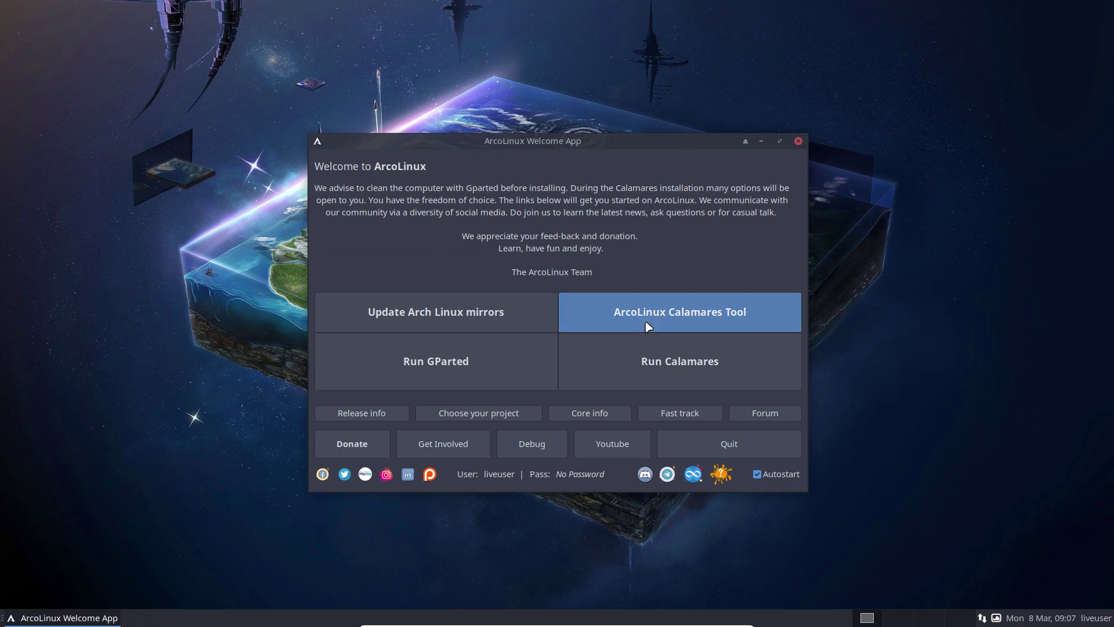
pyautogui.click(648, 323)
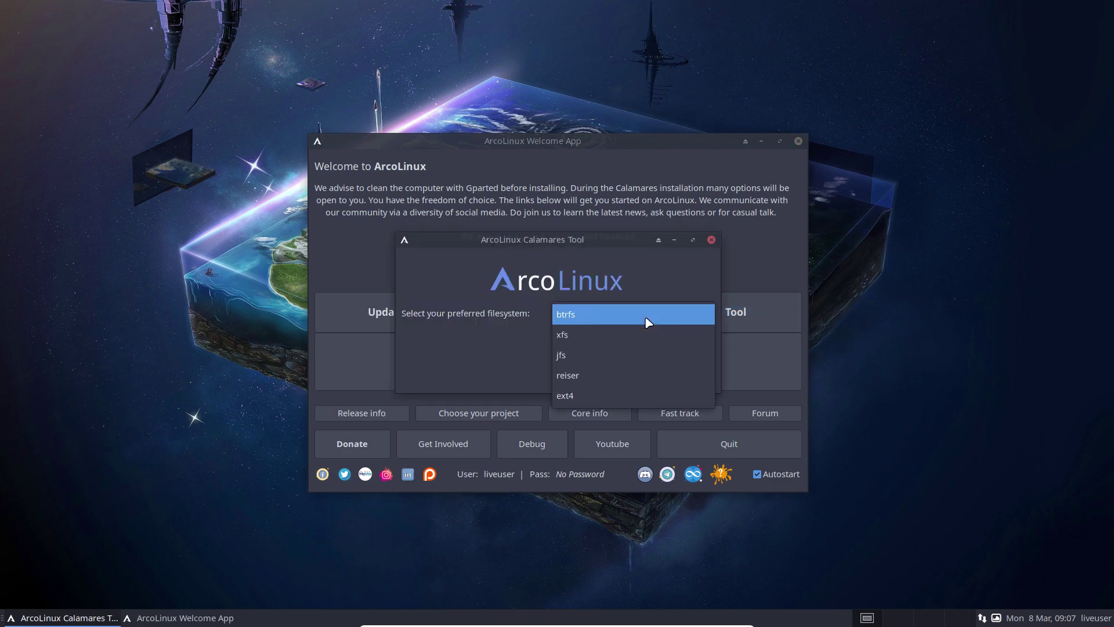
pyautogui.click(641, 378)
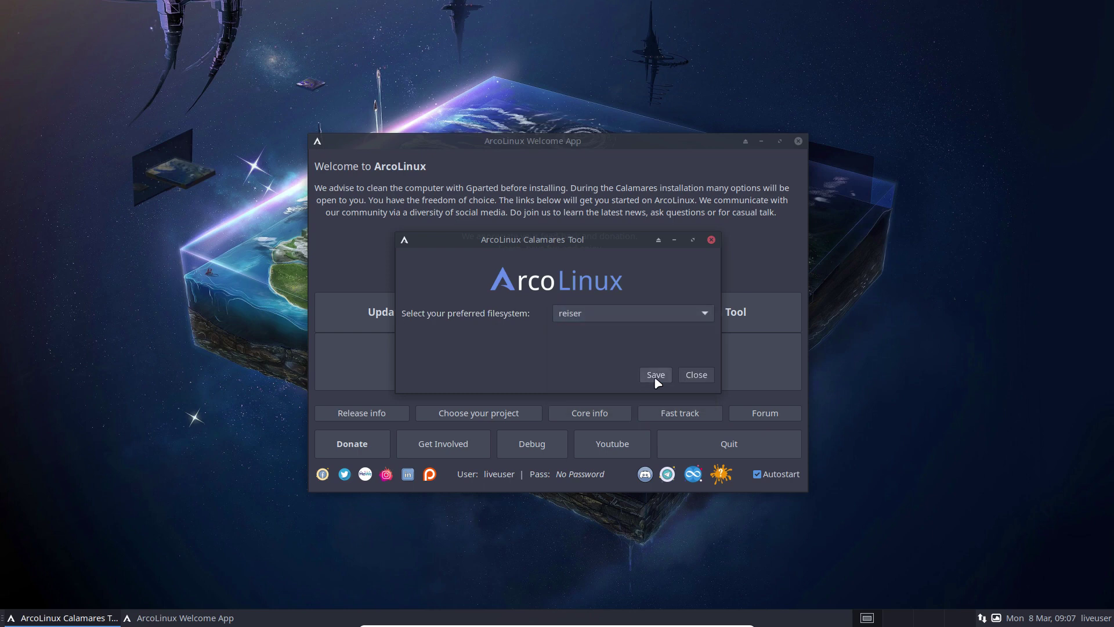
pyautogui.click(655, 376)
pyautogui.click(693, 376)
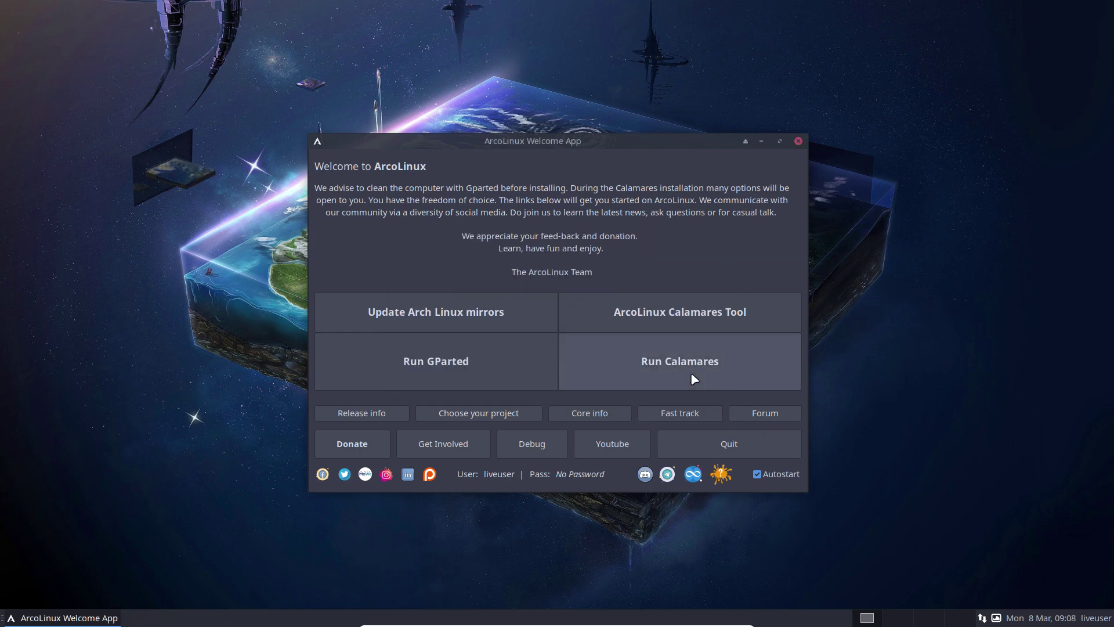
# Relaunch Calamares and advance through its pages toward disk partitioning.
pyautogui.click(692, 362)
pyautogui.click(695, 356)
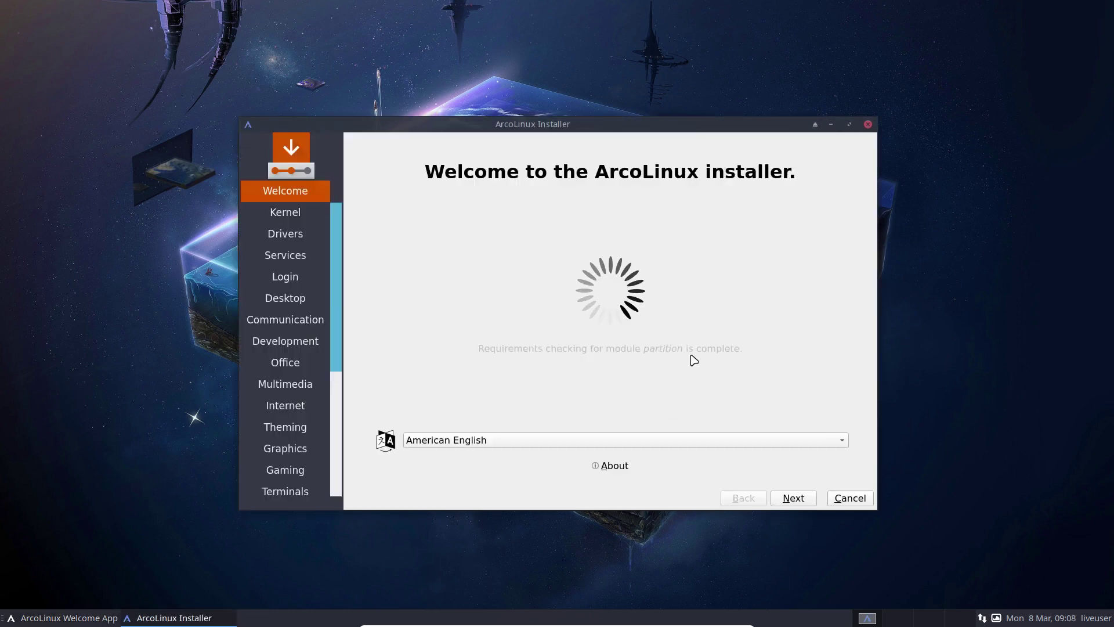
pyautogui.click(793, 502)
pyautogui.click(793, 497)
pyautogui.click(793, 497)
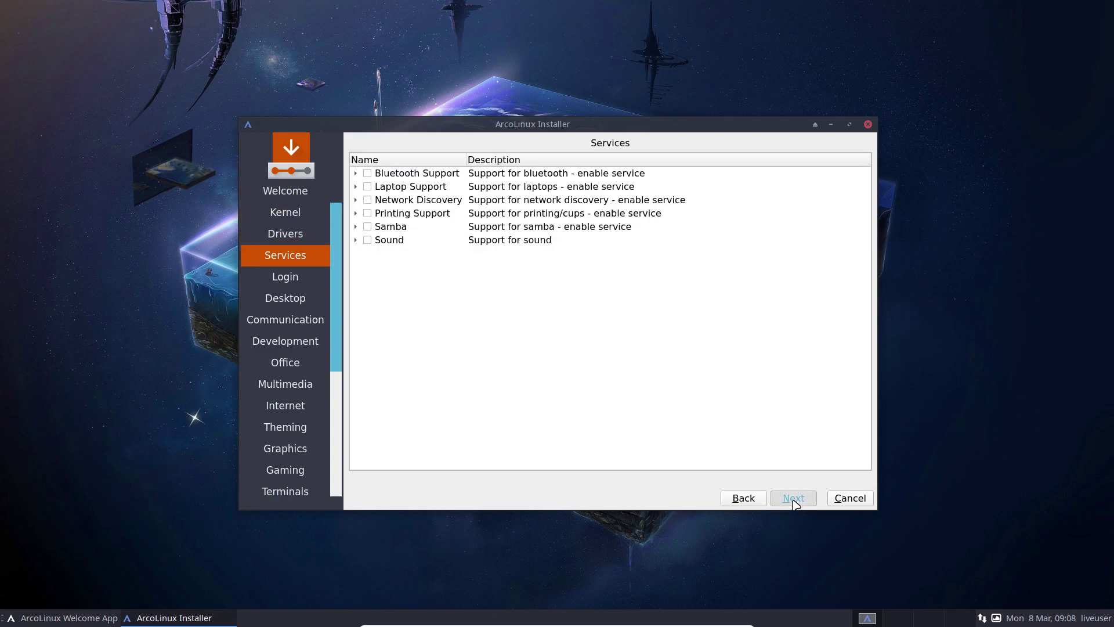
pyautogui.click(793, 497)
pyautogui.click(793, 497)
pyautogui.click(793, 497)
pyautogui.click(792, 498)
pyautogui.click(793, 497)
pyautogui.click(793, 497)
pyautogui.click(792, 498)
pyautogui.click(792, 498)
pyautogui.click(792, 498)
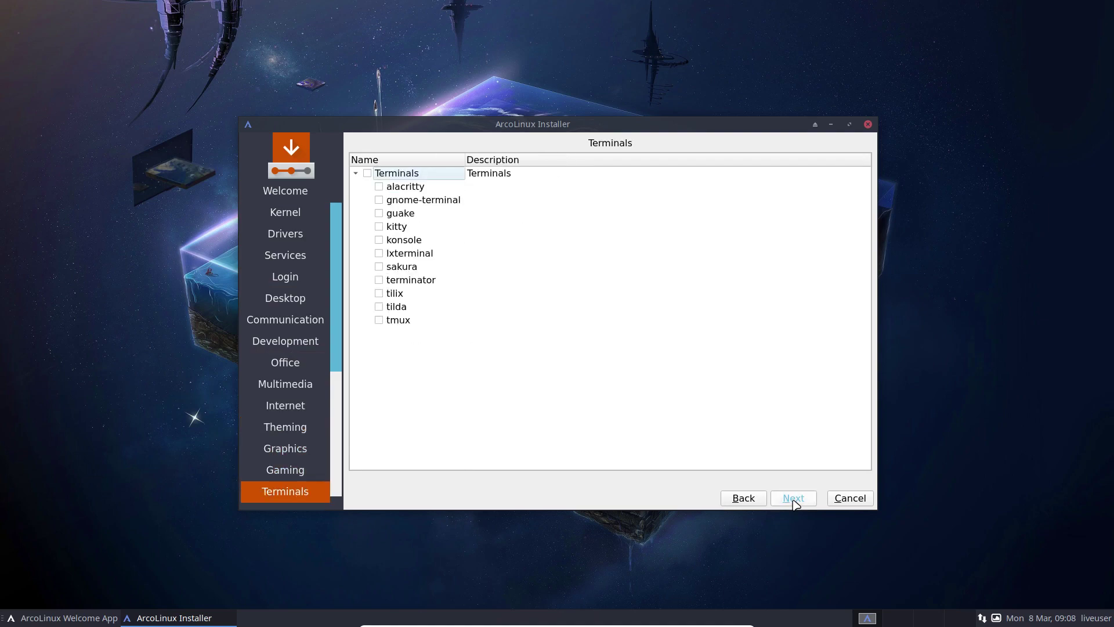
pyautogui.click(793, 497)
pyautogui.click(792, 498)
pyautogui.click(792, 498)
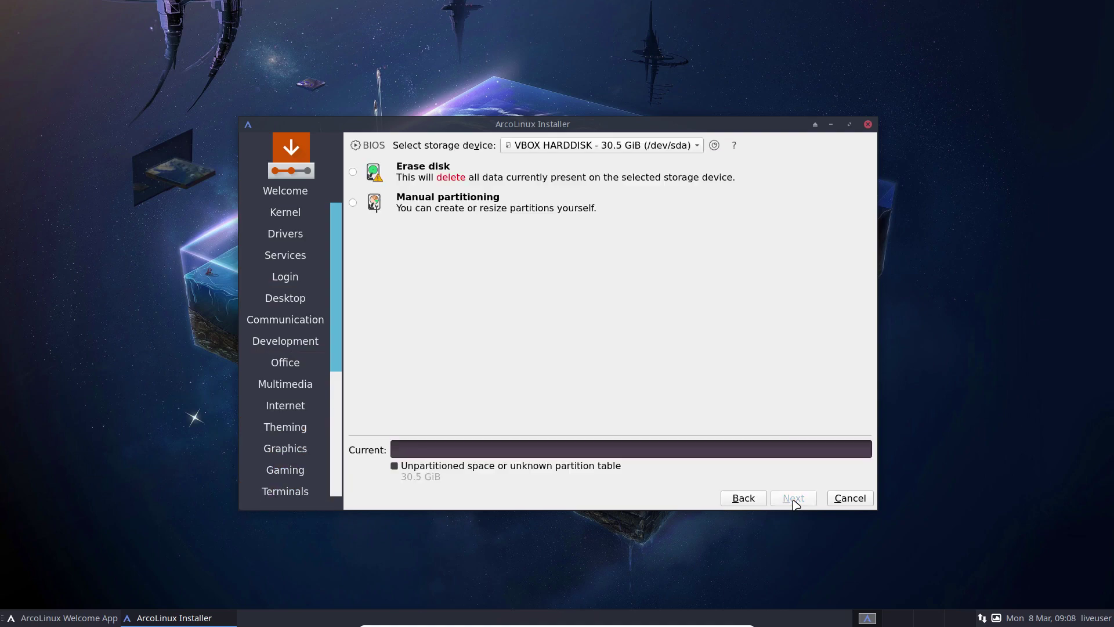
# Plan a 21.7 GiB ReiserFS erase-disk layout with Swap (with Hibernate), then cancel and quit.
pyautogui.click(450, 181)
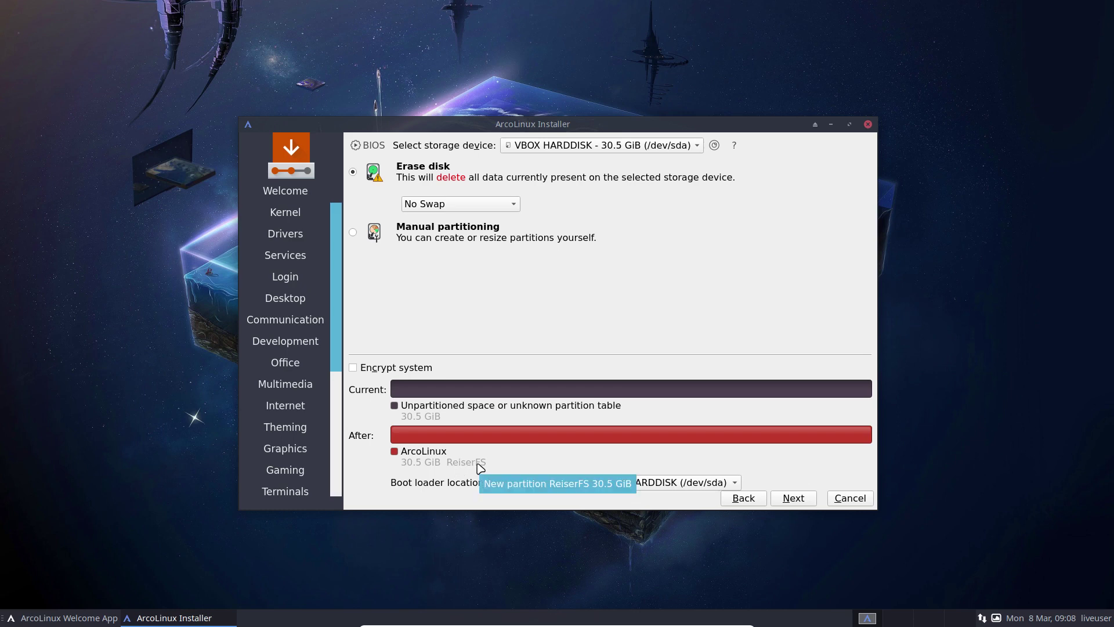
pyautogui.click(476, 203)
pyautogui.click(472, 235)
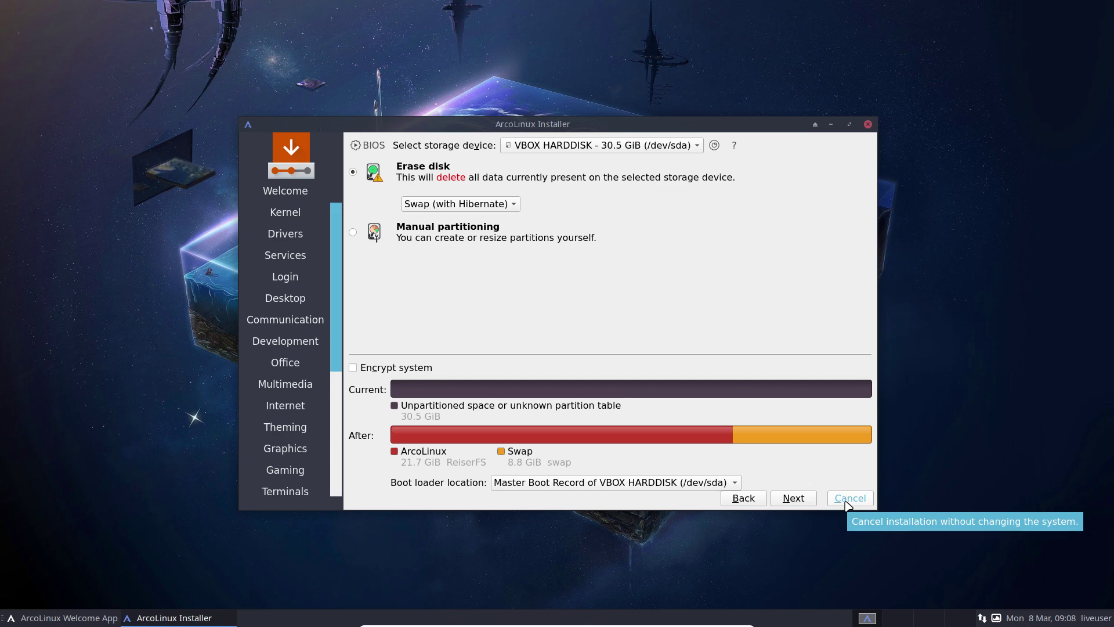
pyautogui.click(845, 502)
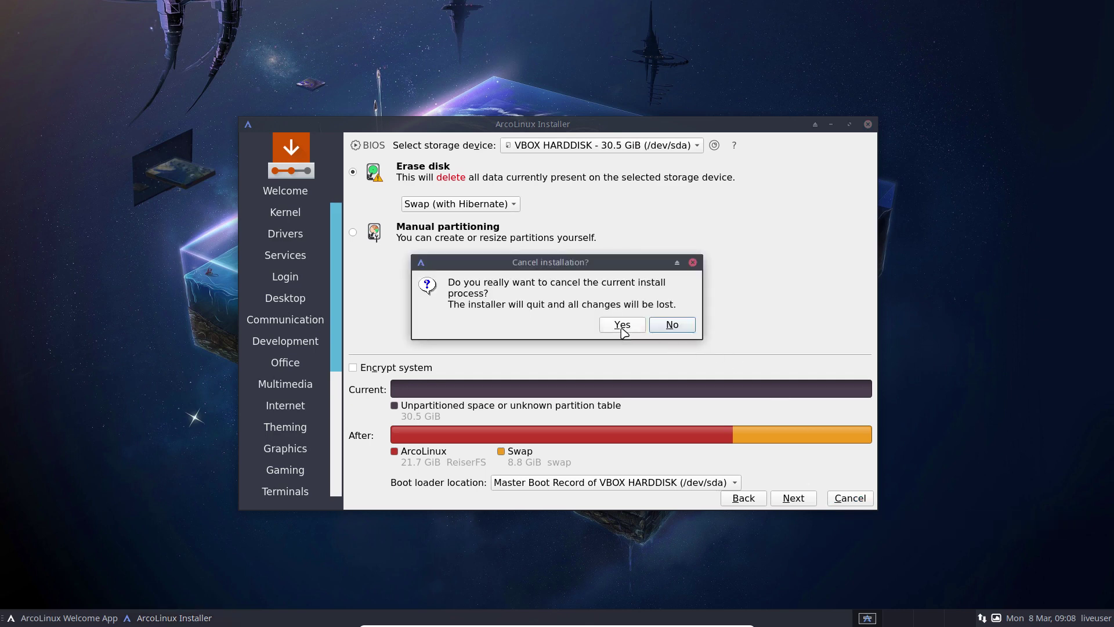
pyautogui.click(623, 326)
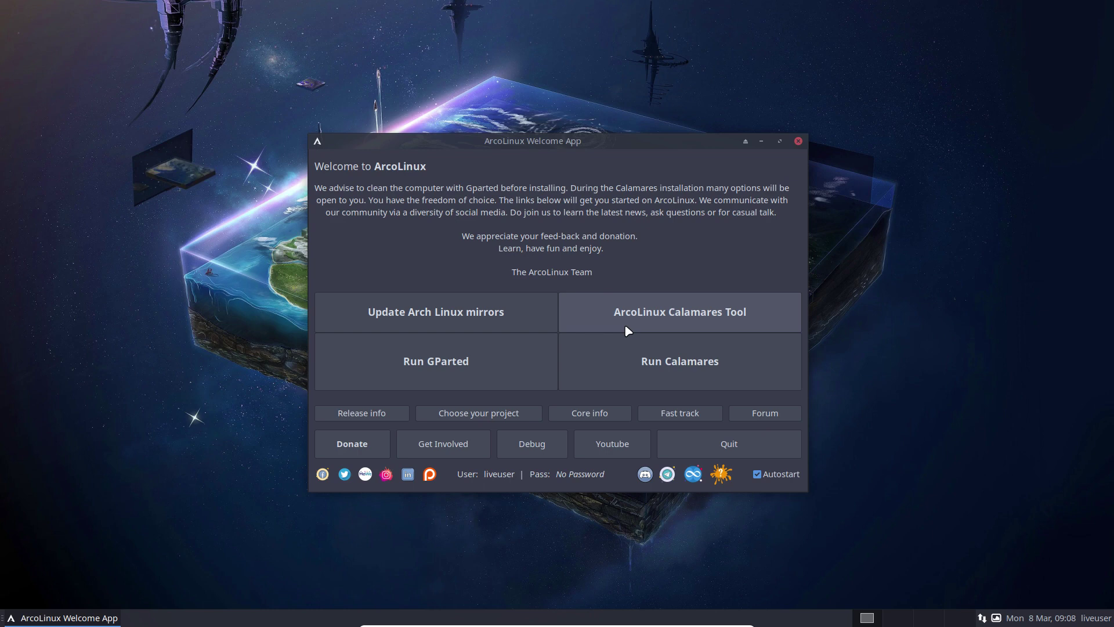
# Open an RXVT Unicode terminal and run nmtui to bring up the NetworkManager text menu.
pyautogui.click(180, 289)
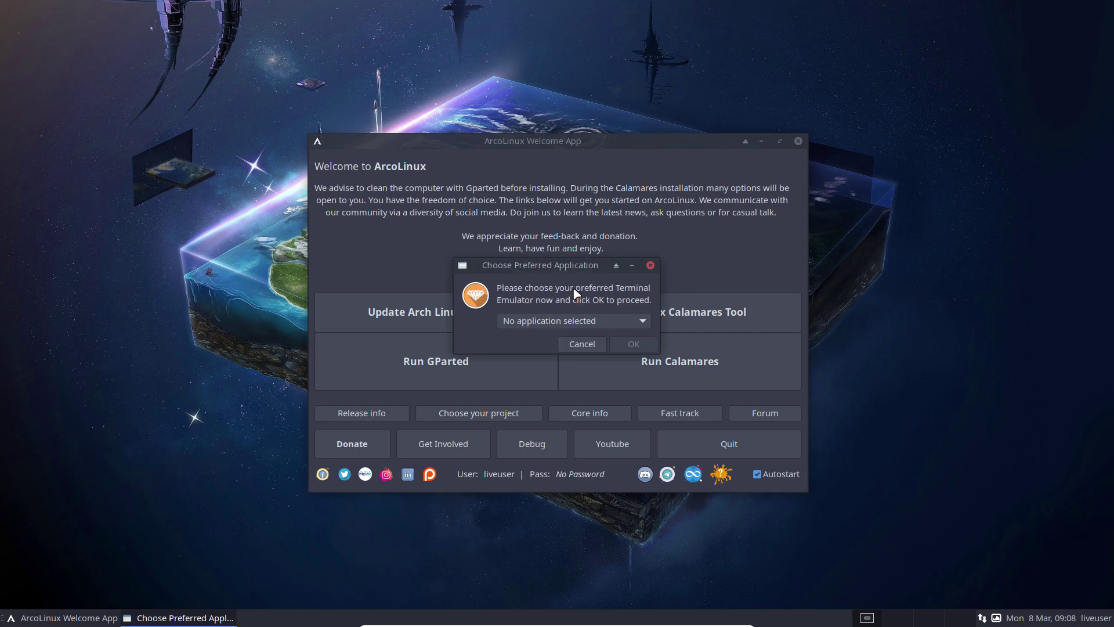
pyautogui.click(592, 320)
pyautogui.click(596, 343)
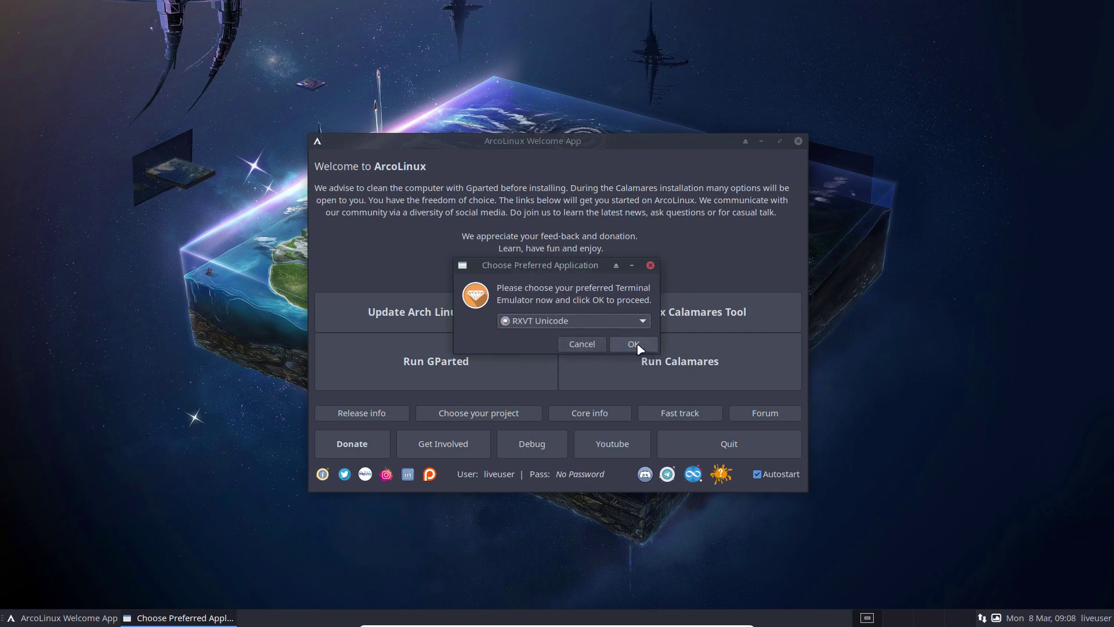
pyautogui.click(634, 344)
pyautogui.write('n;tui')
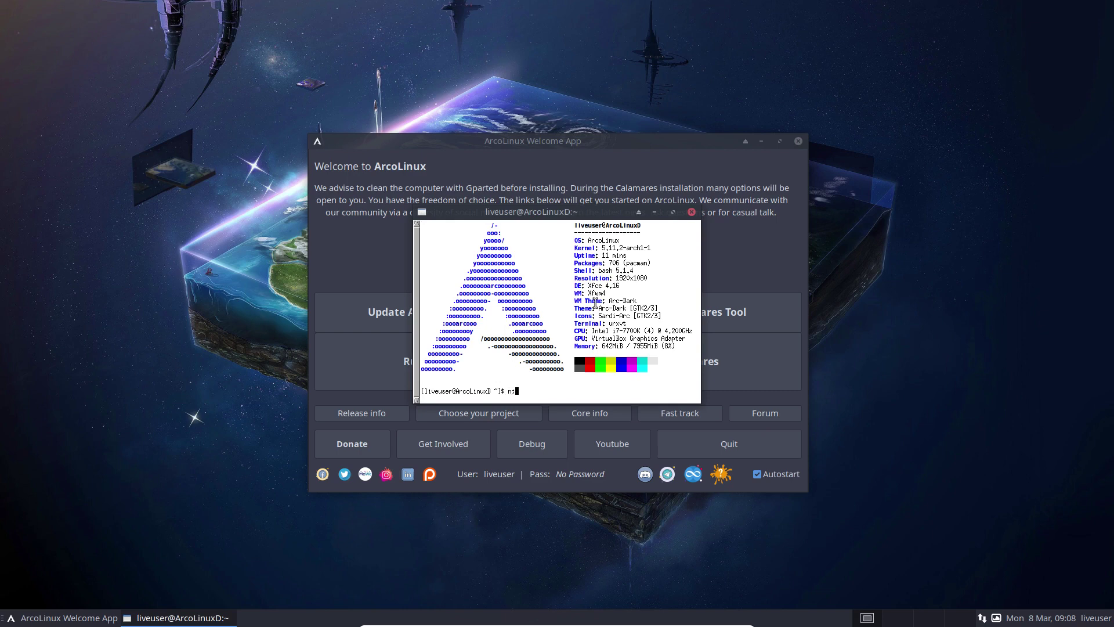
pyautogui.press('BackSpace')
pyautogui.press('BackSpace')
pyautogui.press('BackSpace')
pyautogui.press('BackSpace')
pyautogui.write('mtui')
pyautogui.press('Return')
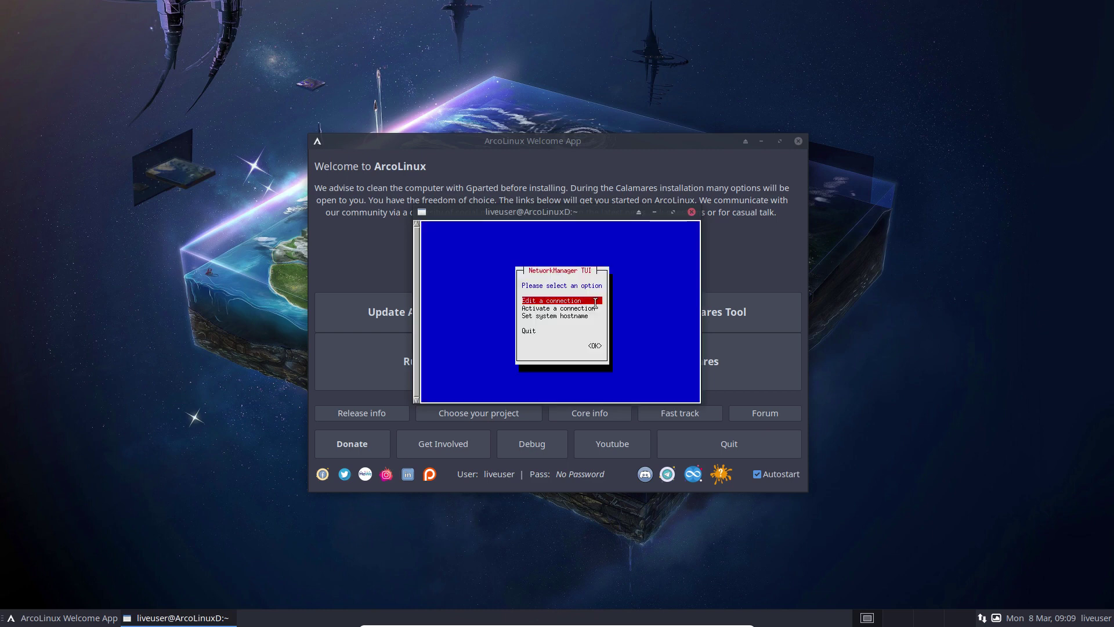
# Close the terminal, relaunch Calamares and advance past the welcome screen to the Kernel page.
pyautogui.click(691, 212)
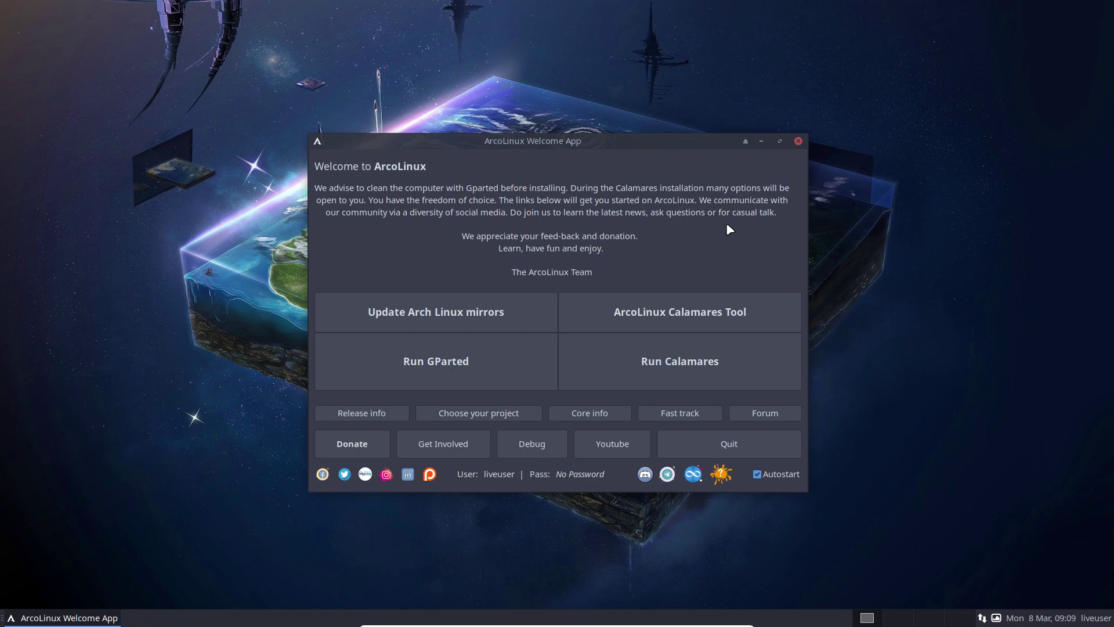
pyautogui.click(707, 371)
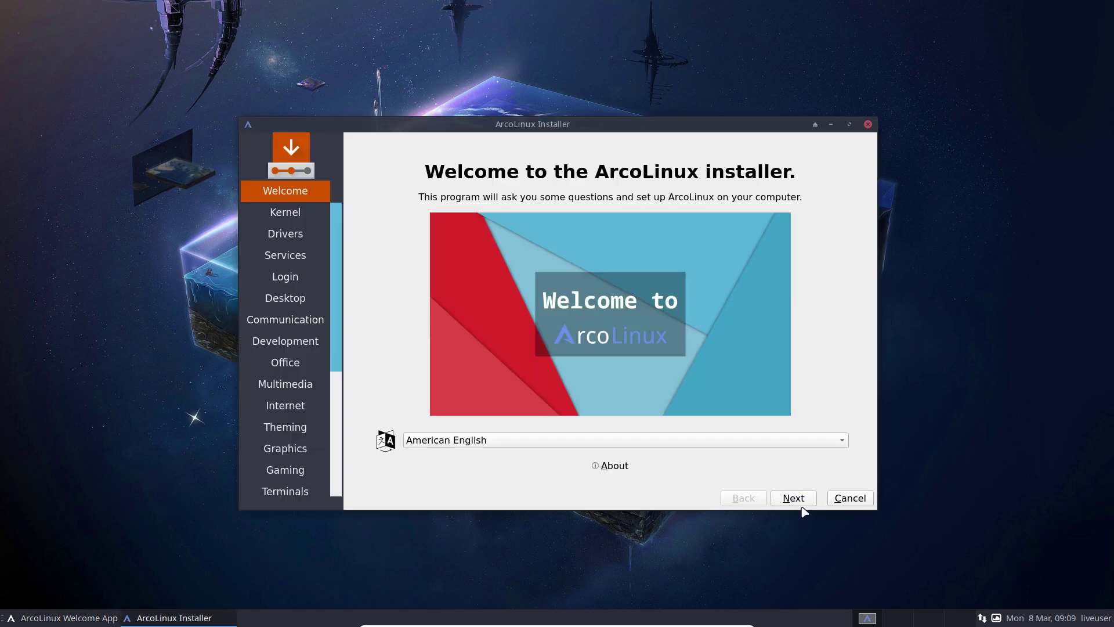
pyautogui.click(793, 498)
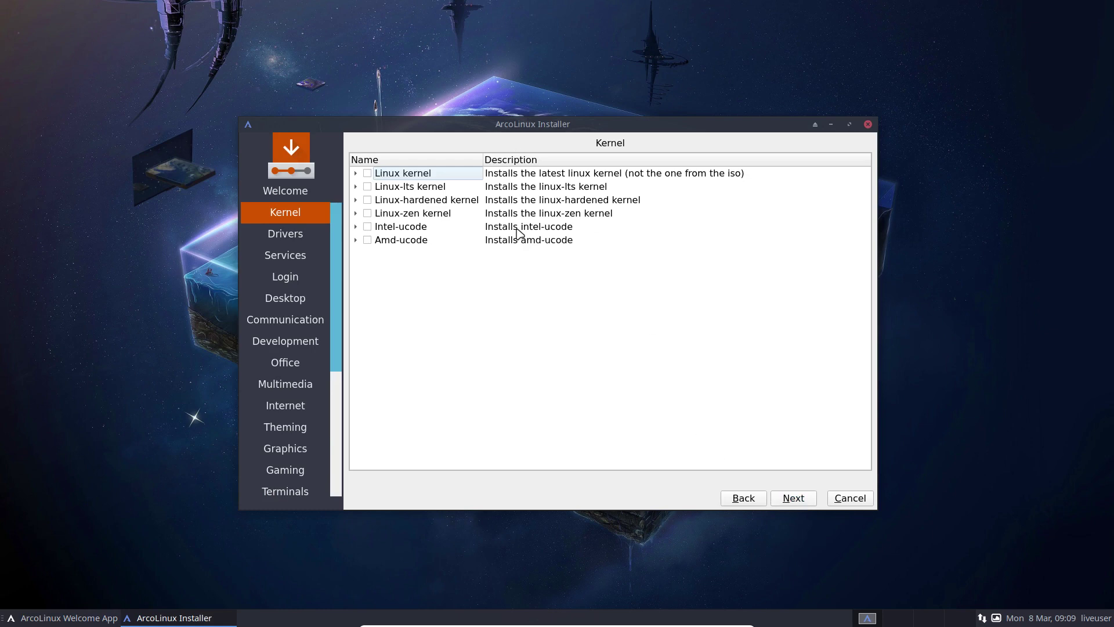